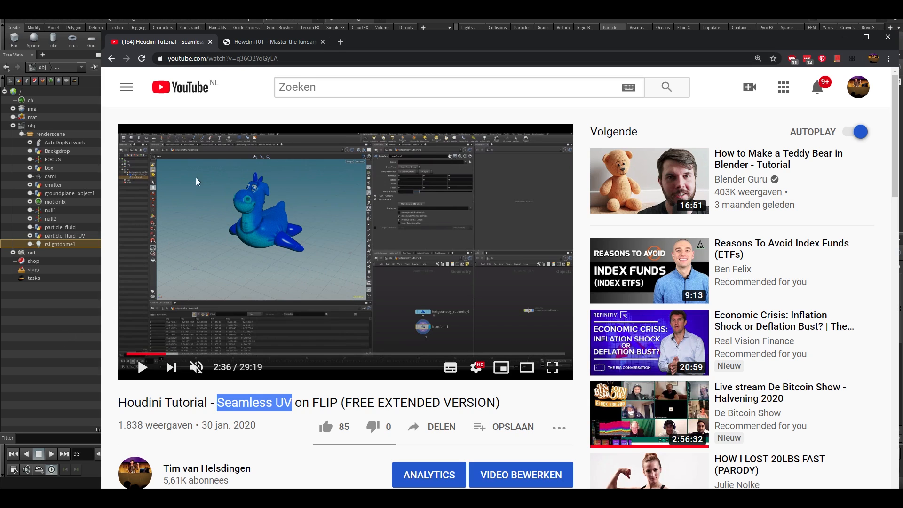
# - Switch to Houdini and display the render scene viewport as Smooth Shaded
pyautogui.click(42, 336)
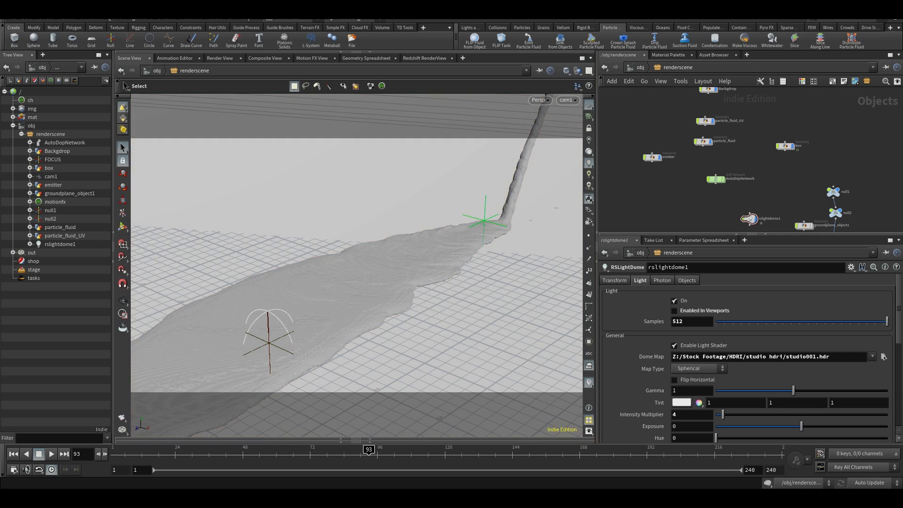
pyautogui.click(236, 498)
pyautogui.click(65, 351)
pyautogui.click(568, 72)
pyautogui.click(575, 157)
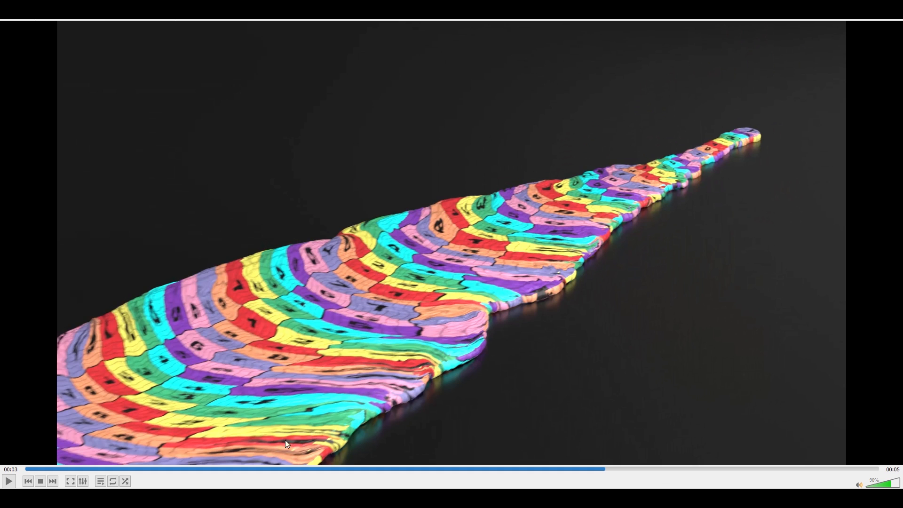
# - Rewind the UV-textured fluid render in the video player and play a short part of it
pyautogui.moveTo(282, 470); pyautogui.dragTo(163, 470)
pyautogui.press('space')
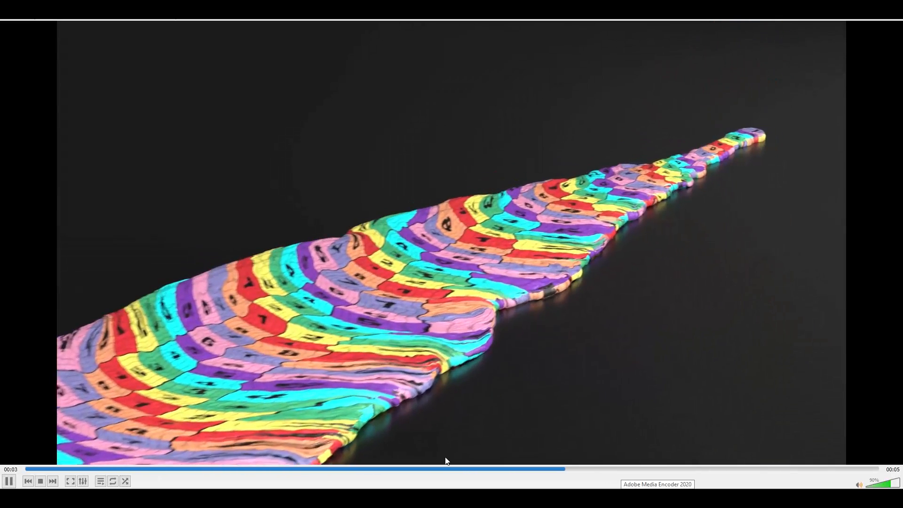
pyautogui.press('space')
# - Open the Restfluid__[0001-0160] video from the RestFluid folder and play it up to the full fluid spread
pyautogui.hotkey('alt', 'Tab')
pyautogui.click(397, 201)
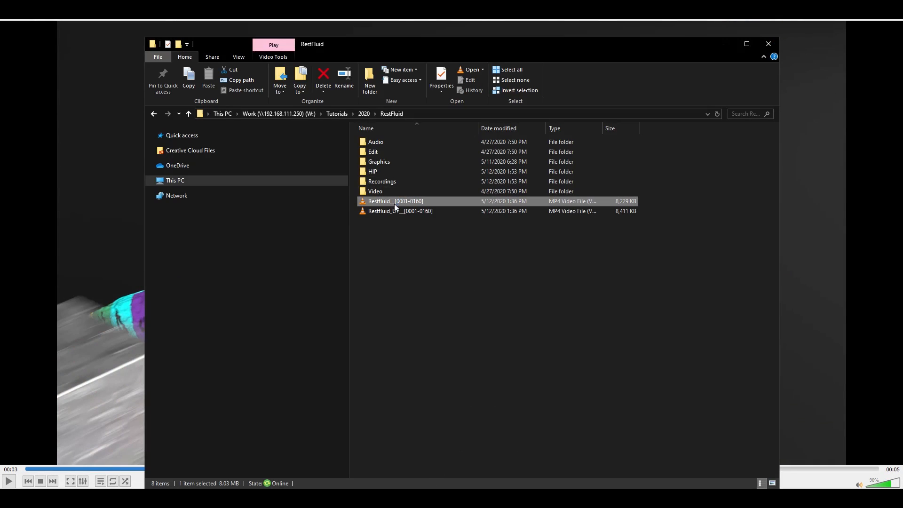
pyautogui.moveTo(451, 202); pyautogui.dragTo(105, 228)
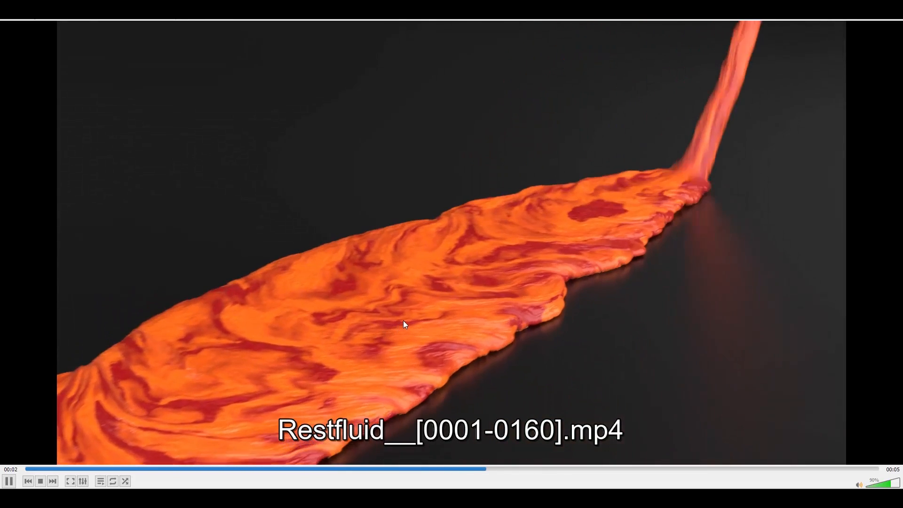
pyautogui.press('space')
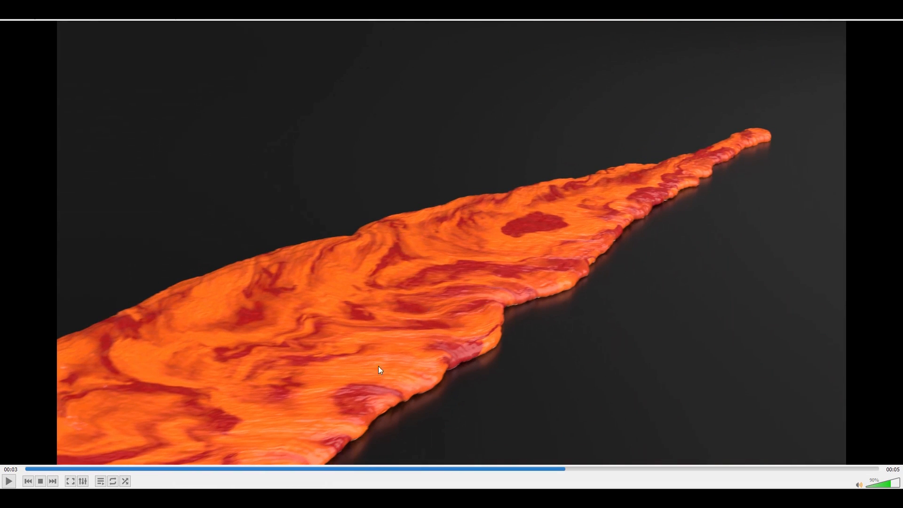
# - Switch to Houdini and inspect the fluid mesh up close in Smooth Wire Shaded display
pyautogui.moveTo(423, 456)
pyautogui.click(500, 459)
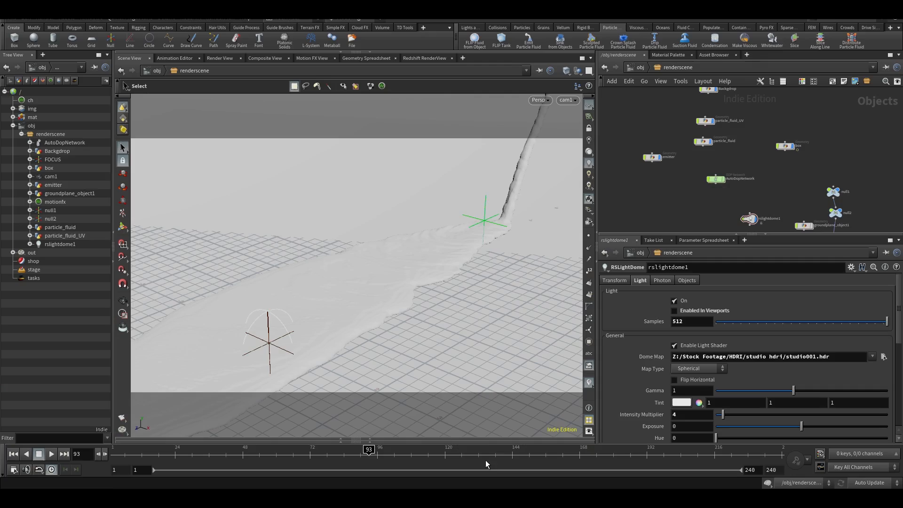
pyautogui.click(567, 71)
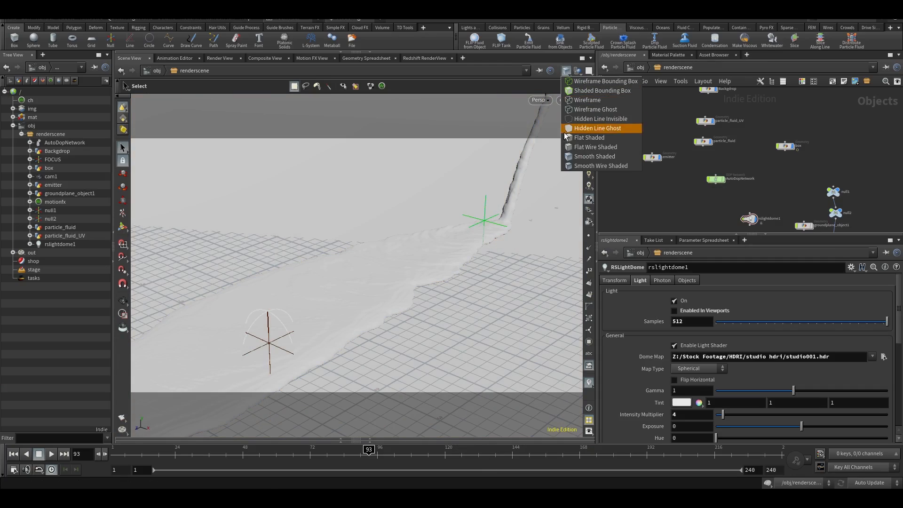
pyautogui.click(569, 168)
pyautogui.keyDown('alt'); pyautogui.moveTo(309, 317); pyautogui.dragTo(333, 309, button='right'); pyautogui.keyUp('alt')
pyautogui.moveTo(333, 309)
pyautogui.mouseDown()
pyautogui.moveTo(373, 354)
pyautogui.moveTo(332, 323)
pyautogui.mouseUp()
# - Restore the viewport to the renderscene cam1 camera and start an interactive render in the Redshift RenderView
pyautogui.click(566, 100)
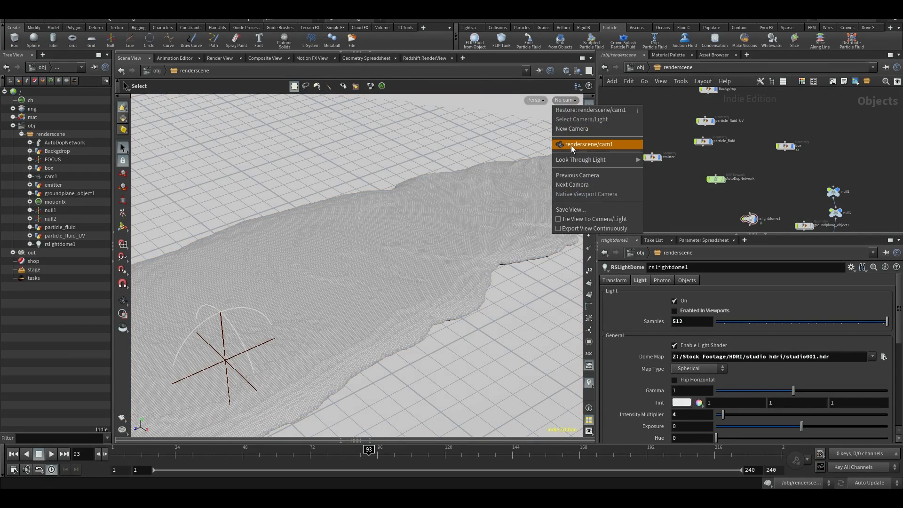
pyautogui.click(594, 144)
pyautogui.press('s')
pyautogui.click(424, 58)
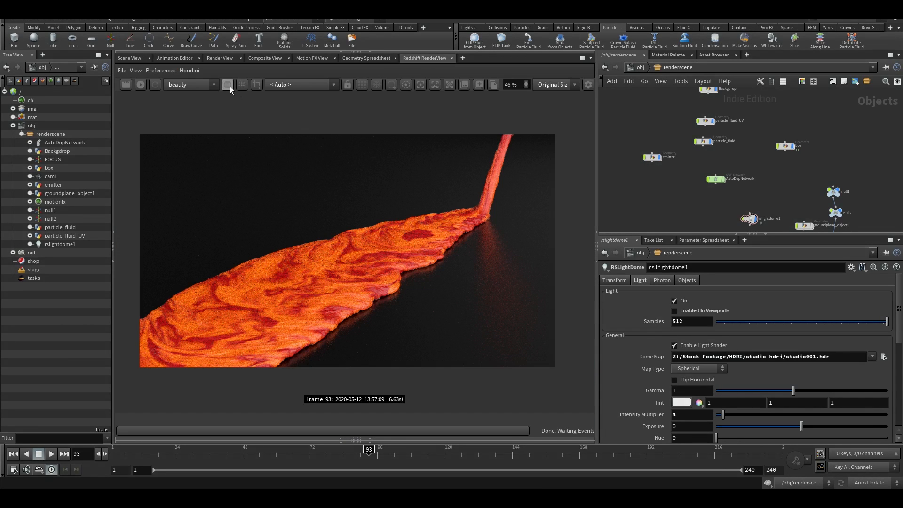
pyautogui.click(141, 85)
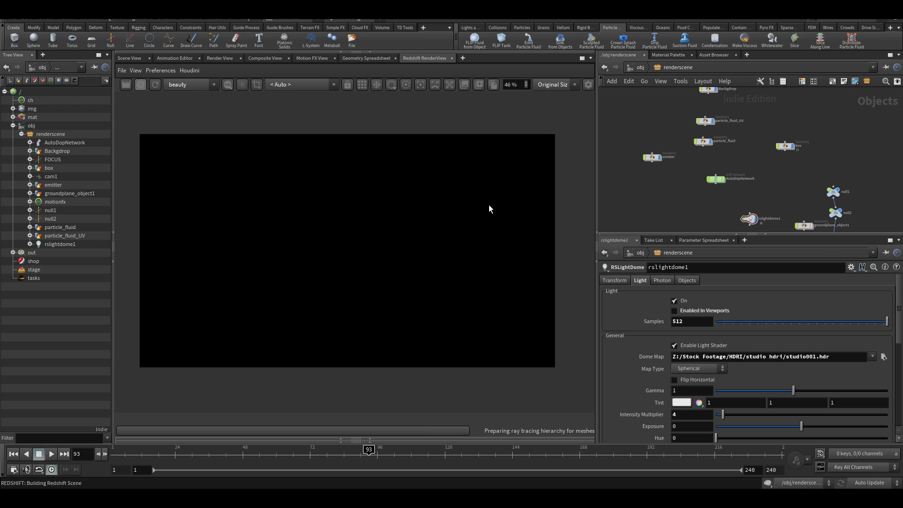
# - Go to the mat network and open the paint material's node network
pyautogui.click(636, 69)
pyautogui.click(648, 69)
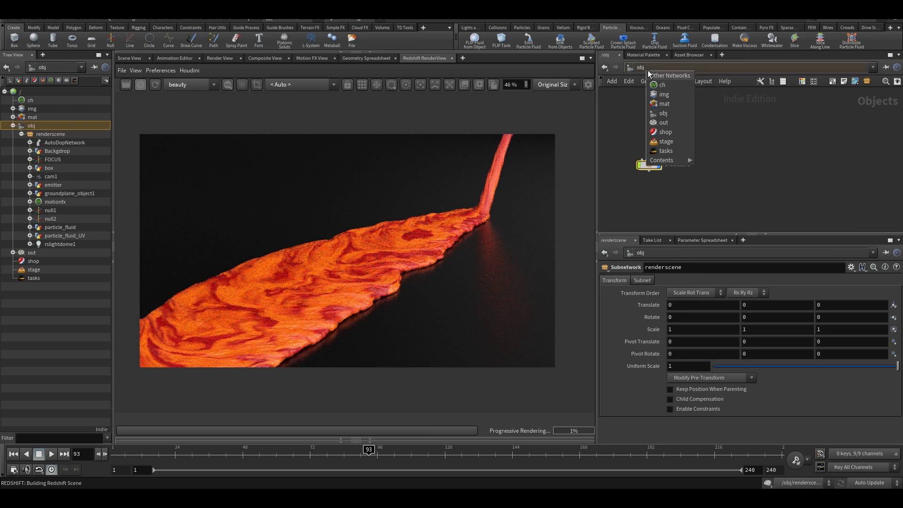
pyautogui.click(658, 111)
pyautogui.moveTo(736, 170); pyautogui.dragTo(715, 199, button='middle')
pyautogui.scroll(3, 691, 134)
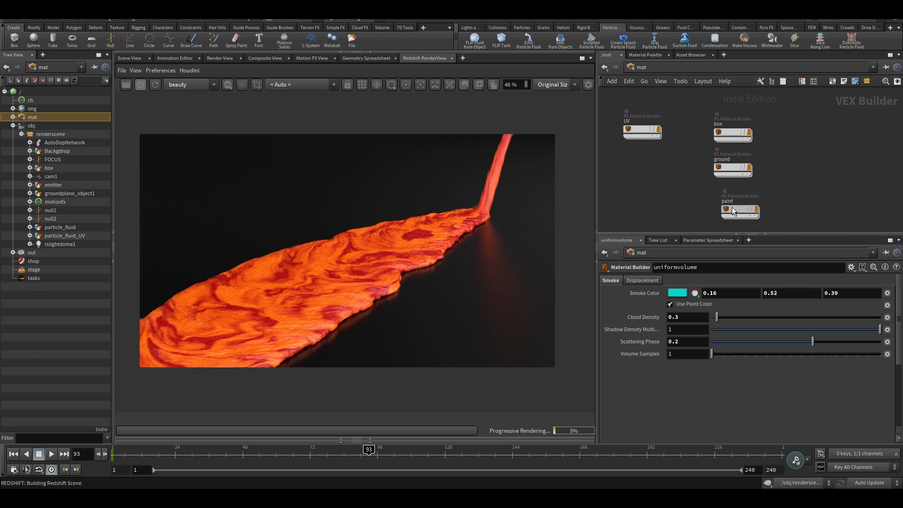
pyautogui.doubleClick(755, 212)
pyautogui.scroll(2, 687, 169)
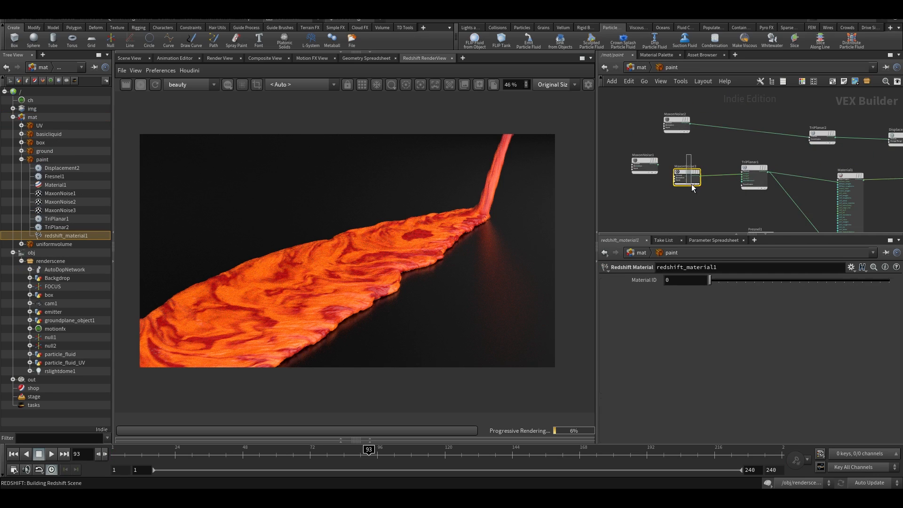
# - Try Overall Scale values of 5.09 and 1.76 on the MaxonNoise3 node, and undo both changes
pyautogui.click(692, 182)
pyautogui.scroll(-5, 752, 348)
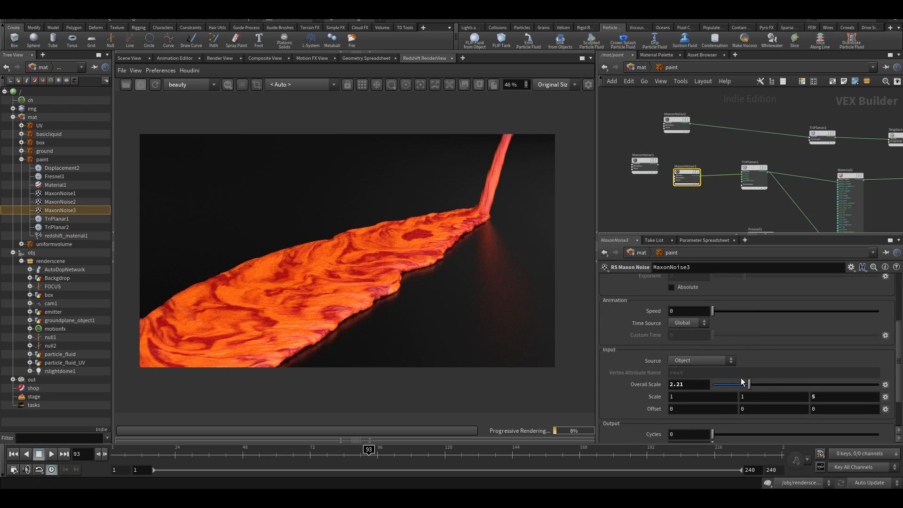
pyautogui.moveTo(748, 384); pyautogui.dragTo(797, 386)
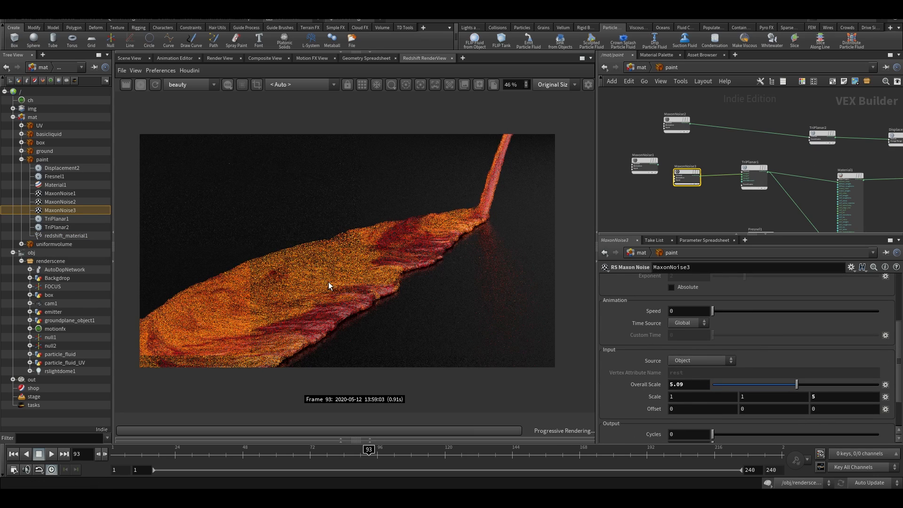
pyautogui.click(742, 383)
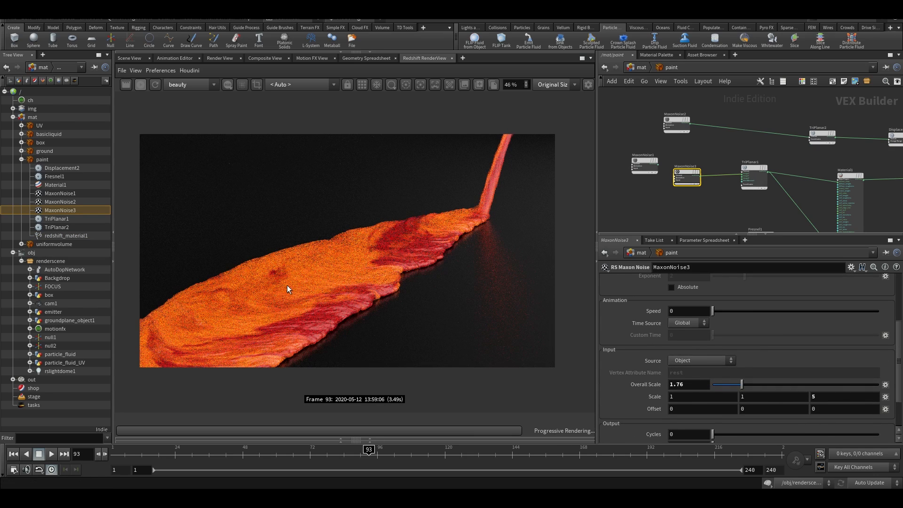
pyautogui.hotkey('ctrl', 'z')
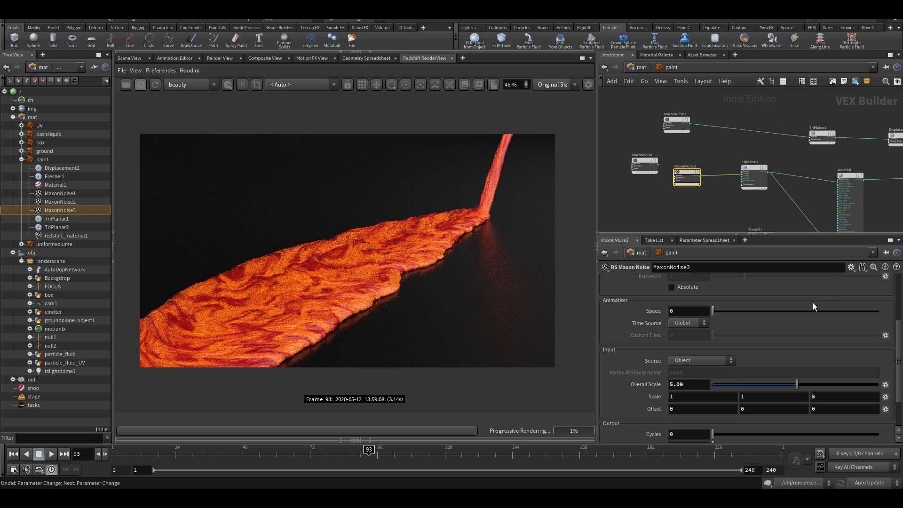
pyautogui.hotkey('ctrl', 'z')
pyautogui.scroll(3, 366, 288)
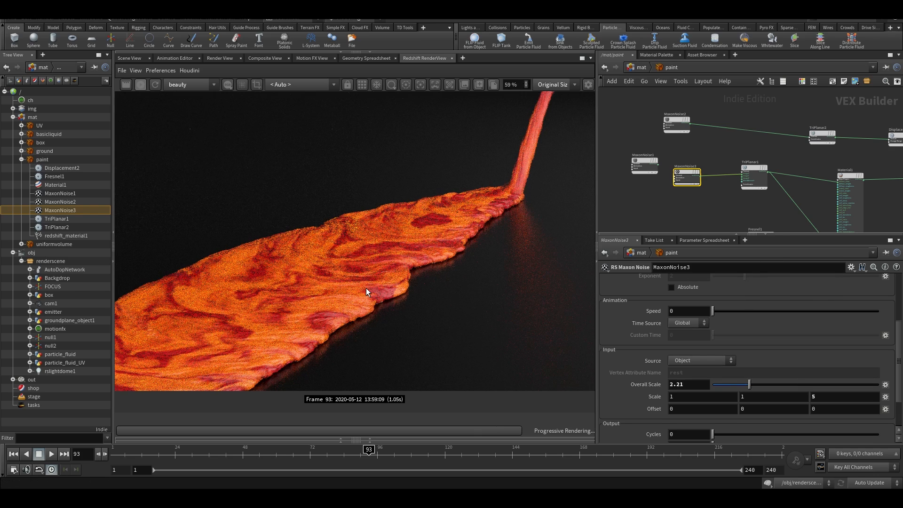
pyautogui.press('u')
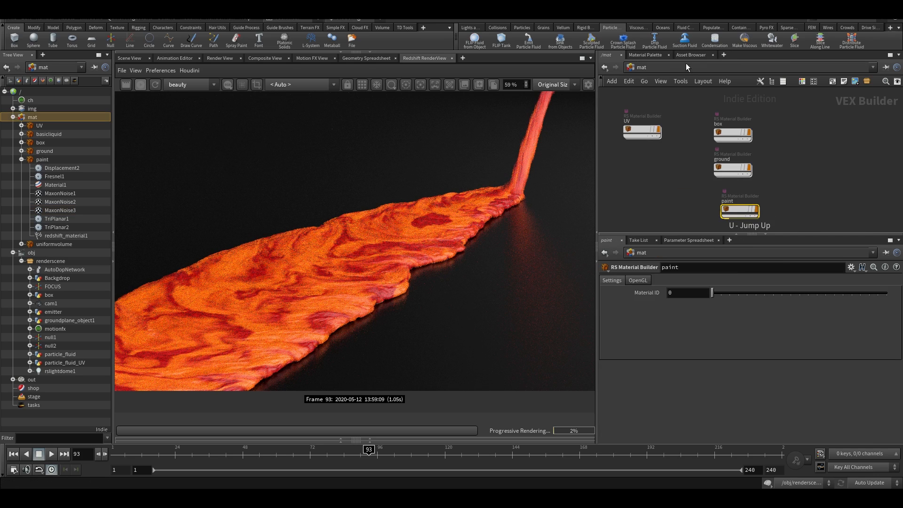
pyautogui.click(650, 72)
pyautogui.click(666, 119)
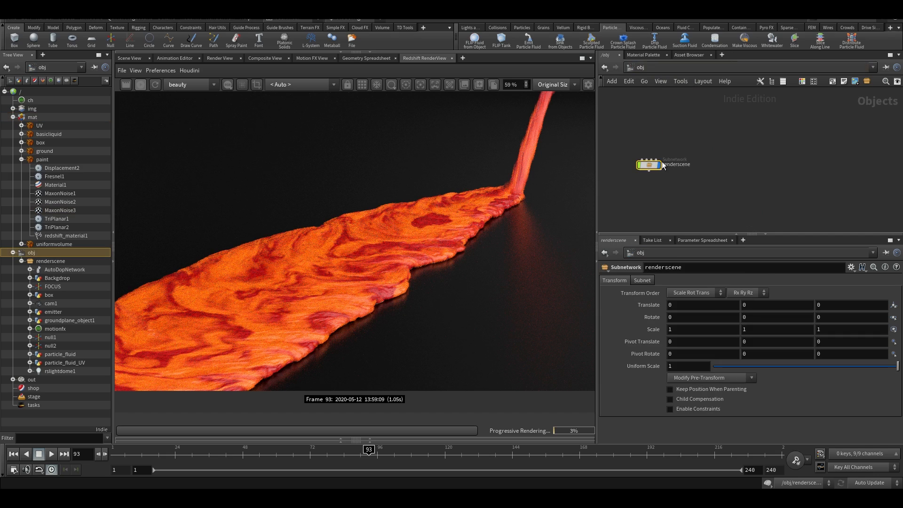
pyautogui.click(650, 69)
pyautogui.click(667, 111)
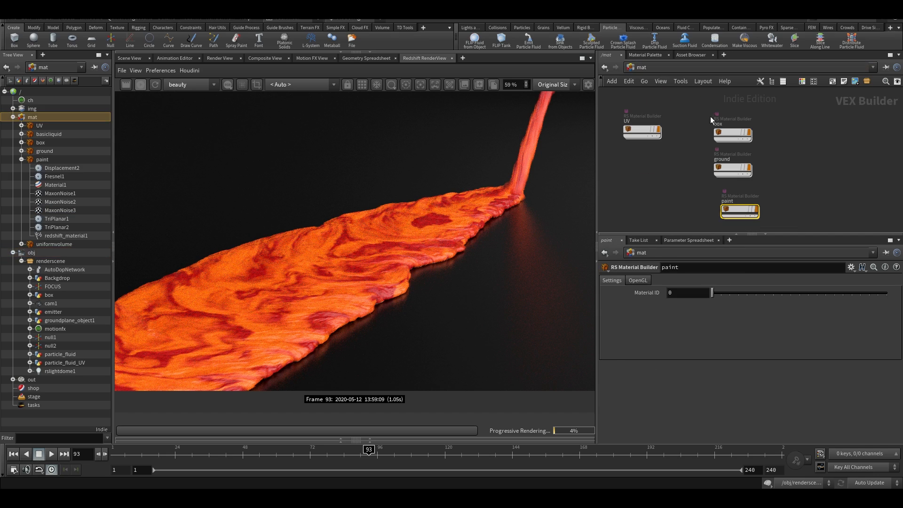
pyautogui.doubleClick(733, 211)
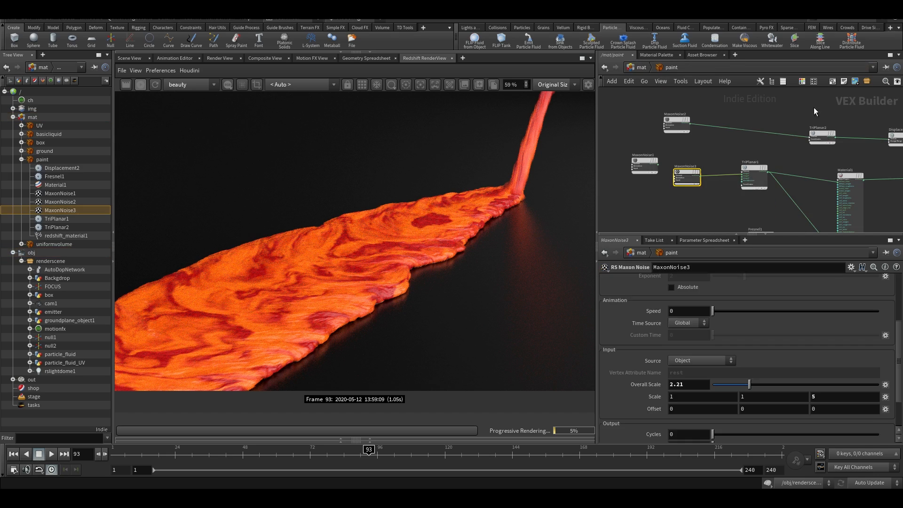
# - Try a Scale of 0.2 on the Displacement2 node, compare the rendered surface, and undo the change
pyautogui.moveTo(876, 118); pyautogui.dragTo(812, 141, button='middle')
pyautogui.click(826, 172)
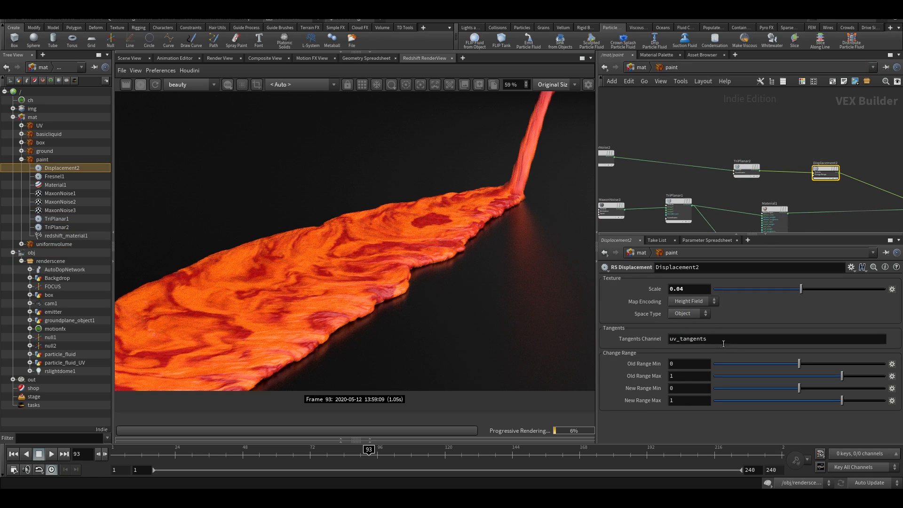
pyautogui.click(680, 289)
pyautogui.press('BackSpace')
pyautogui.press('BackSpace')
pyautogui.write('2')
pyautogui.press('Return')
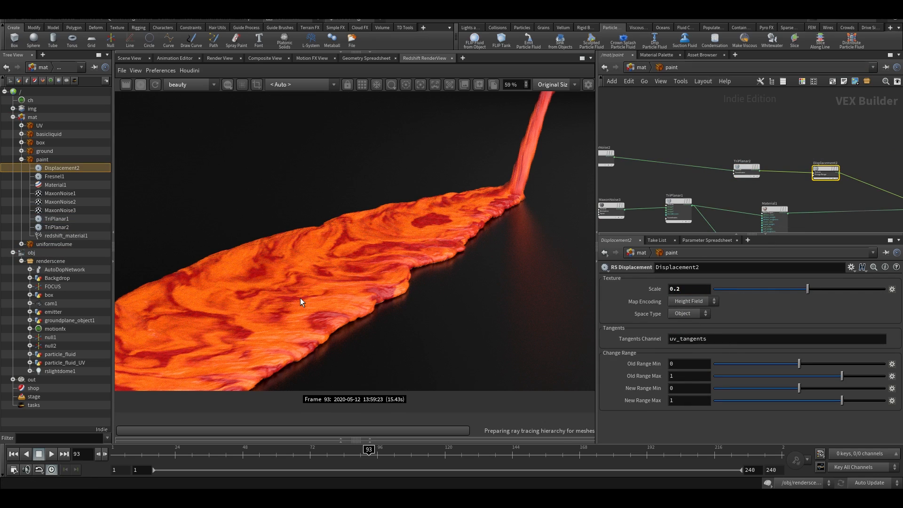
pyautogui.scroll(-1, 293, 304)
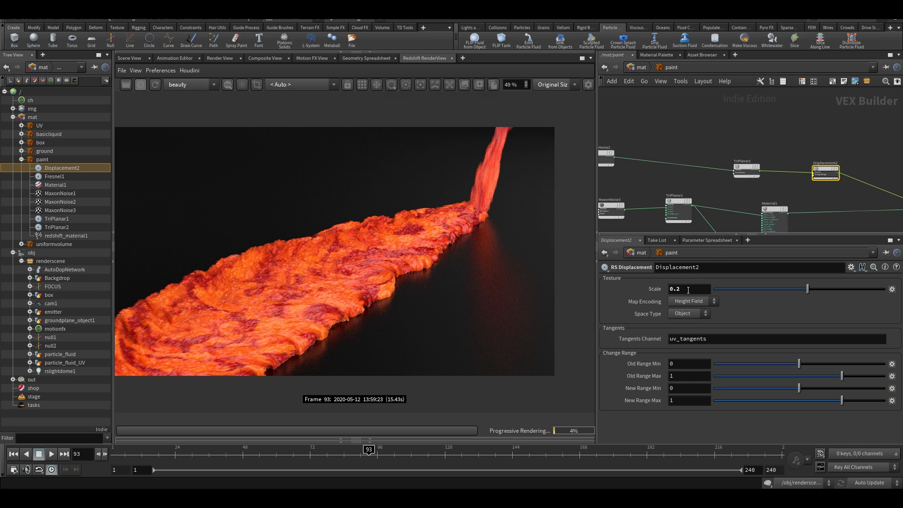
pyautogui.hotkey('ctrl', 'z')
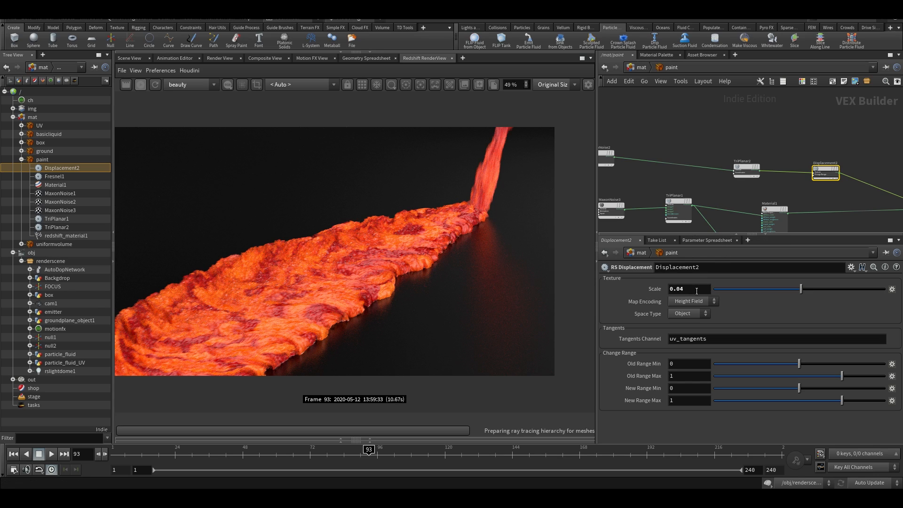
# - Set the Displacement2 node's Scale to 0 and examine the rendered fluid without displacement
pyautogui.moveTo(698, 290); pyautogui.dragTo(532, 294)
pyautogui.write('0')
pyautogui.press('Return')
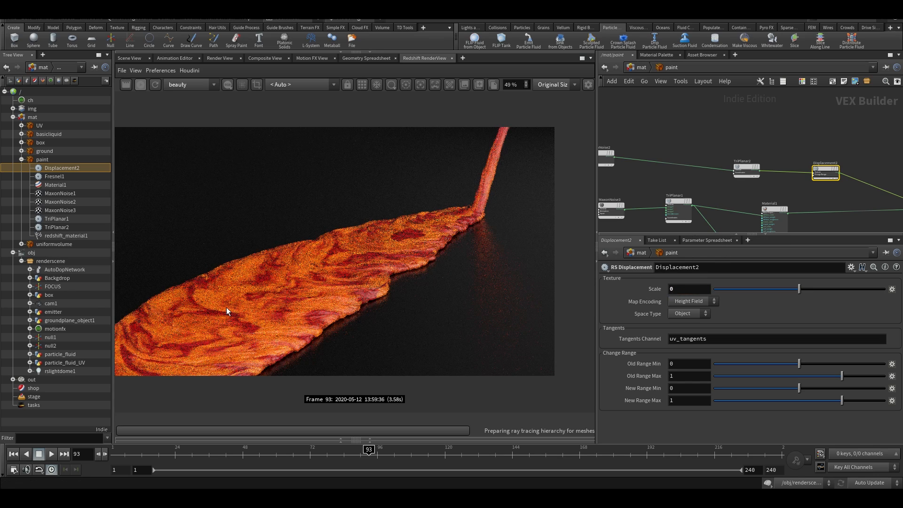
pyautogui.scroll(4, 289, 281)
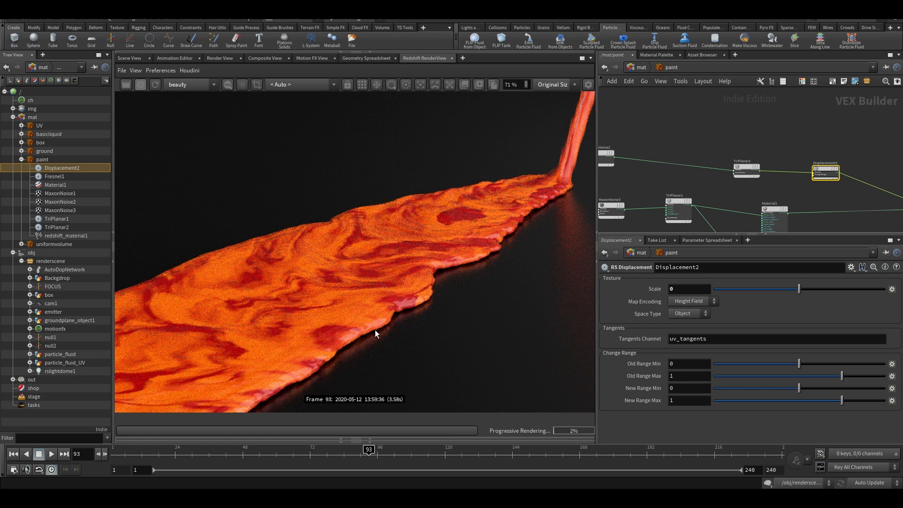
# - Set the Displacement2 node's Scale to 0.04
pyautogui.click(711, 291)
pyautogui.write('.04')
pyautogui.press('Return')
pyautogui.scroll(-2, 292, 281)
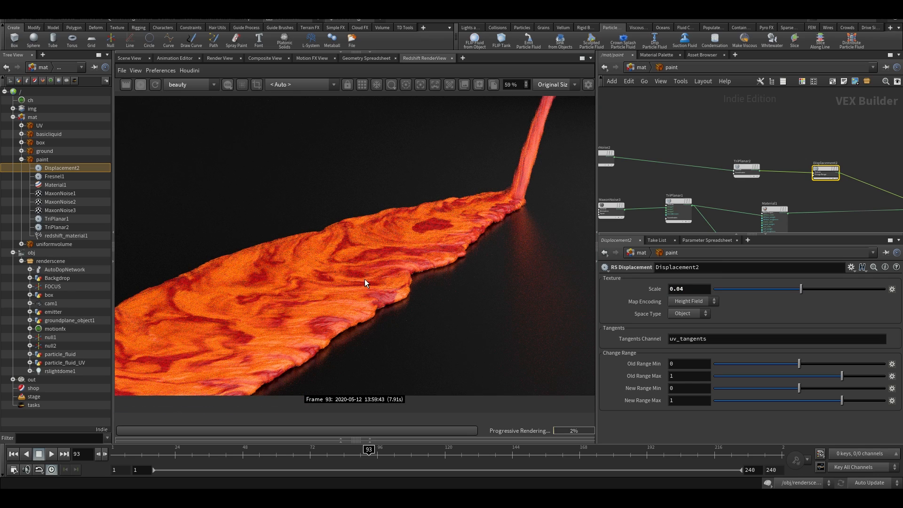
# - Stop the interactive Redshift render and return to the Scene View
pyautogui.scroll(-1, 411, 236)
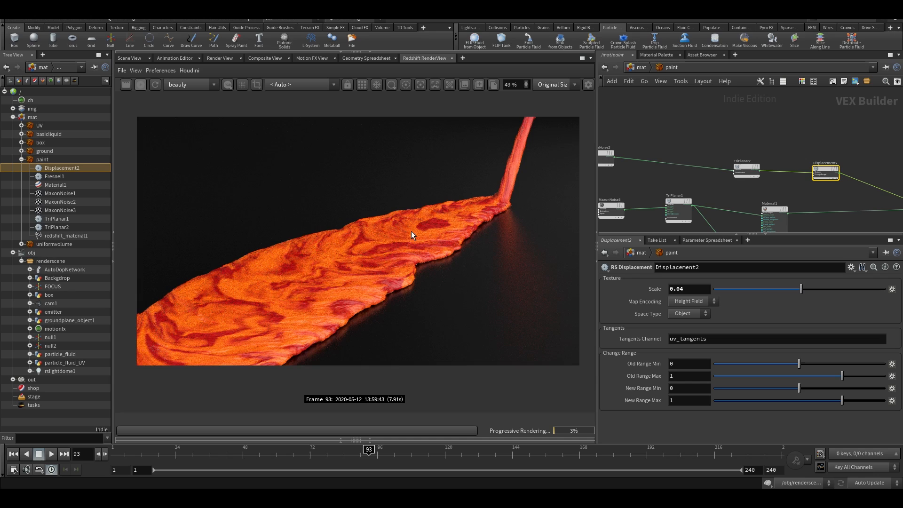
pyautogui.click(139, 87)
pyautogui.click(124, 58)
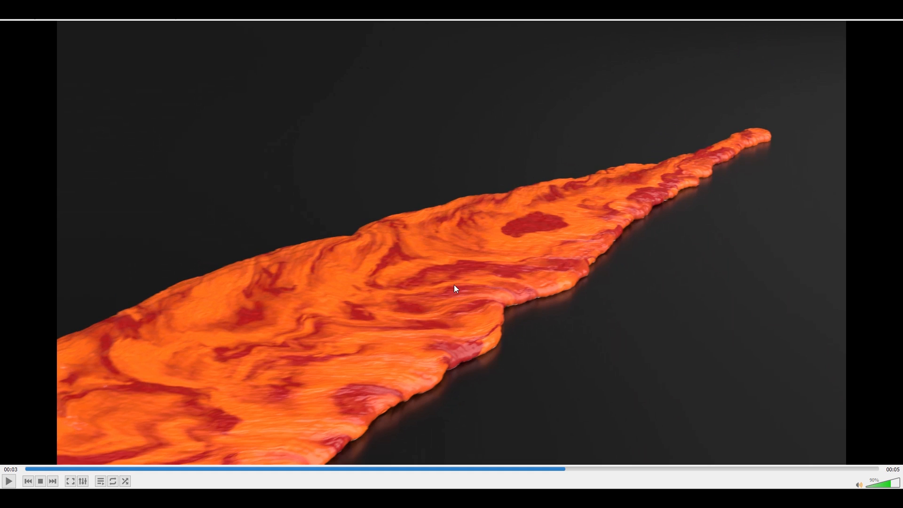
# - Switch to the video player and play the Restfluid__[0001-0160] render through the cube's impact and again from the start
pyautogui.press('space')
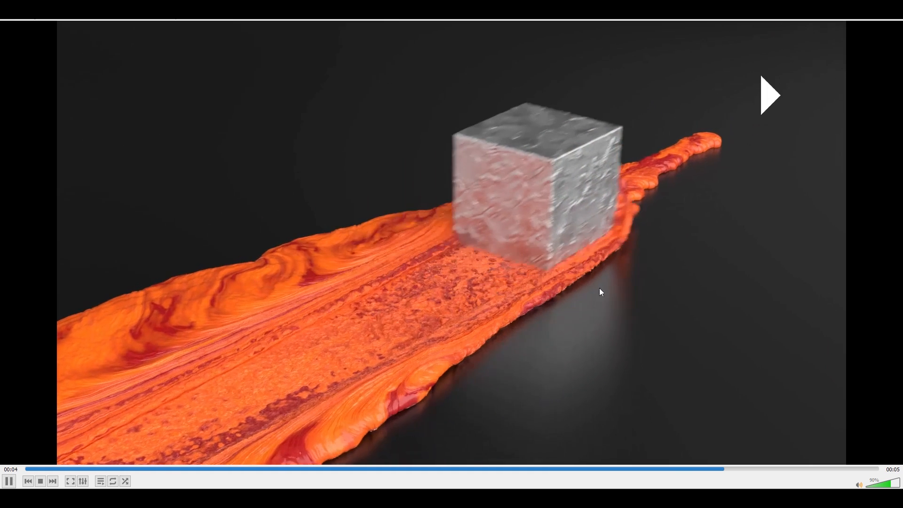
pyautogui.press('space')
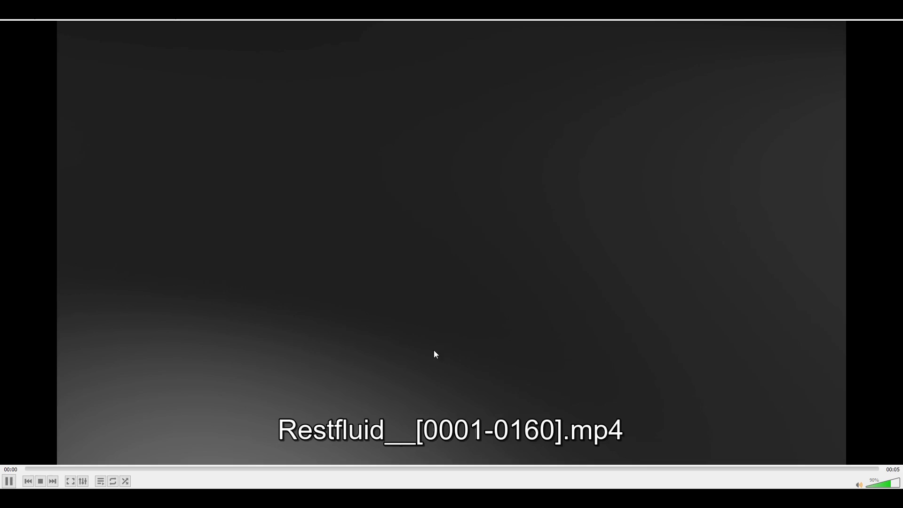
pyautogui.scroll(-2, 447, 306)
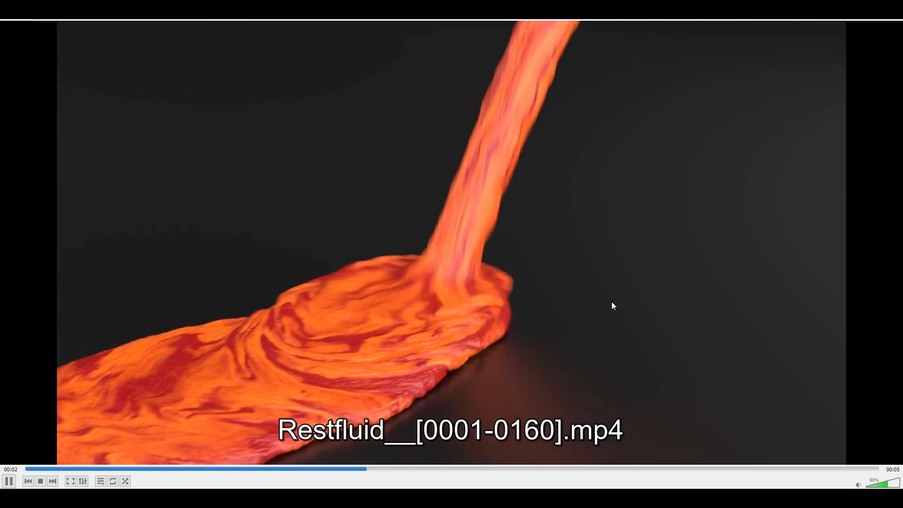
# - Pause and resume the render to examine the fluid's texture up to the cube sliding through it
pyautogui.press('space')
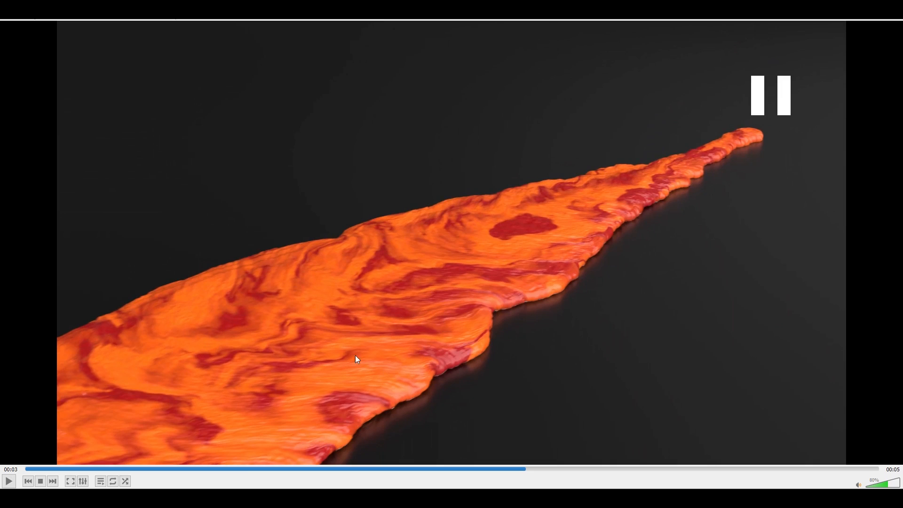
pyautogui.press('space')
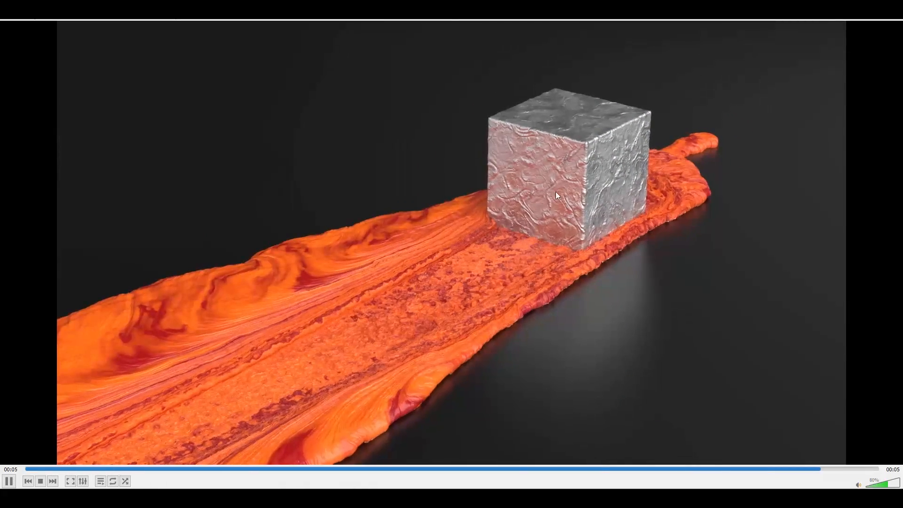
pyautogui.press('space')
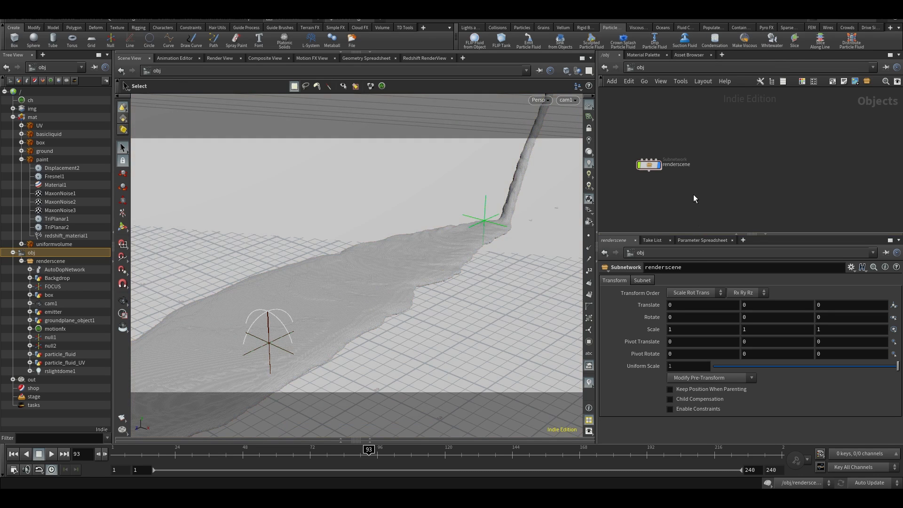
# - Return to Houdini, set the viewport shading to Smooth Shaded and hide the reference grid
pyautogui.press('Escape')
pyautogui.click(567, 75)
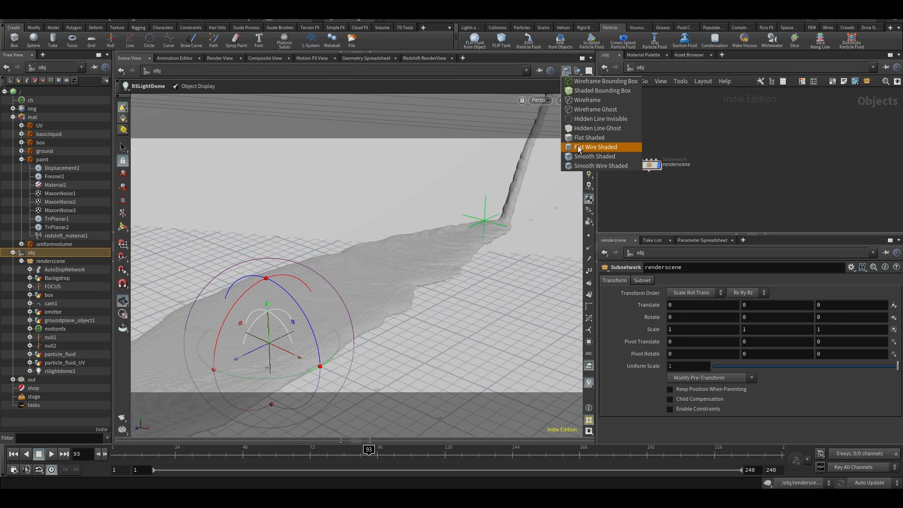
pyautogui.click(582, 157)
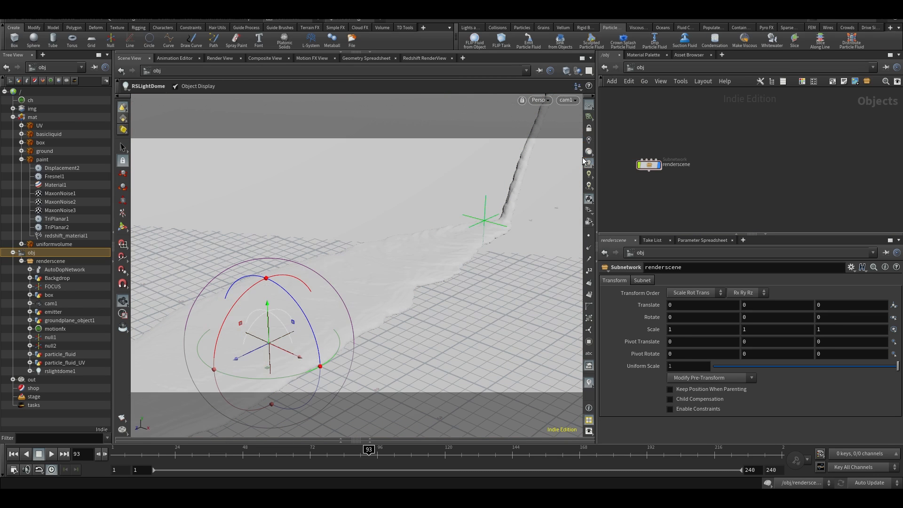
pyautogui.click(592, 114)
pyautogui.press('s')
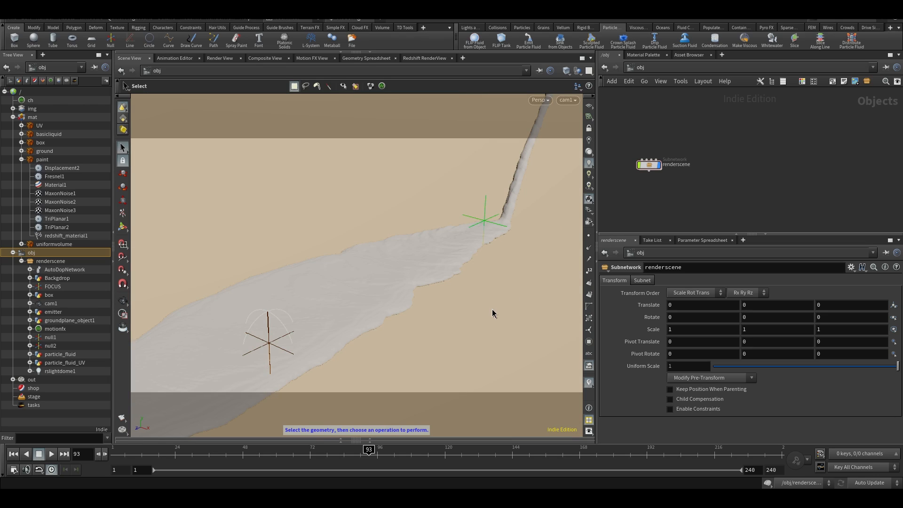
# - Hide the renderscene subnetwork and add a DOP Network node beside it
pyautogui.click(663, 160)
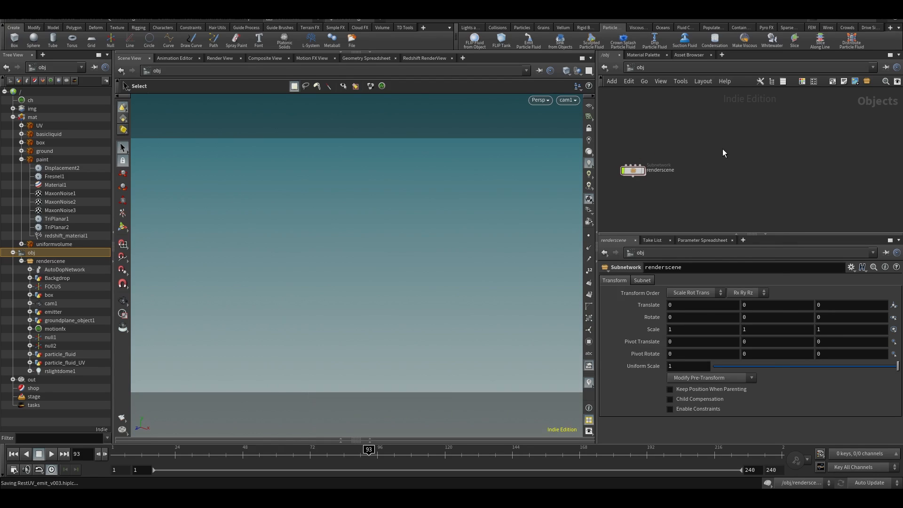
pyautogui.press('Tab')
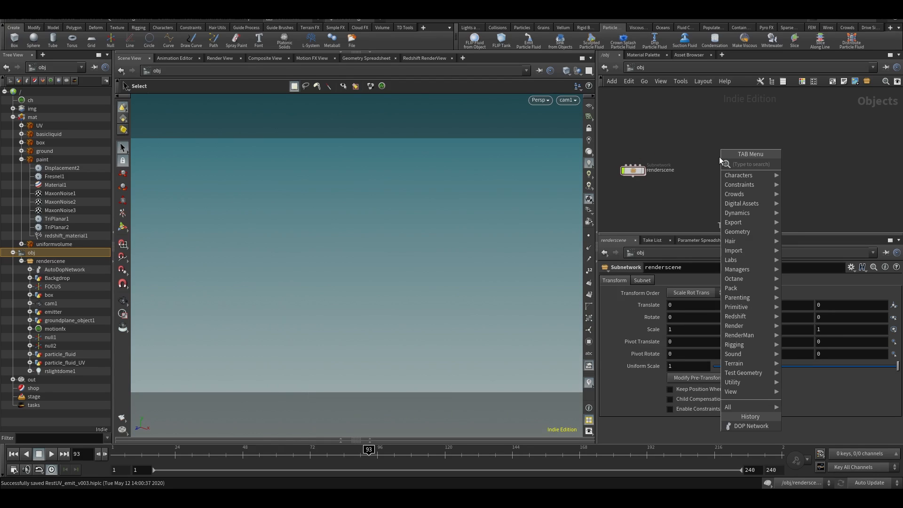
pyautogui.write('dop')
pyautogui.press('Return')
pyautogui.click(719, 157)
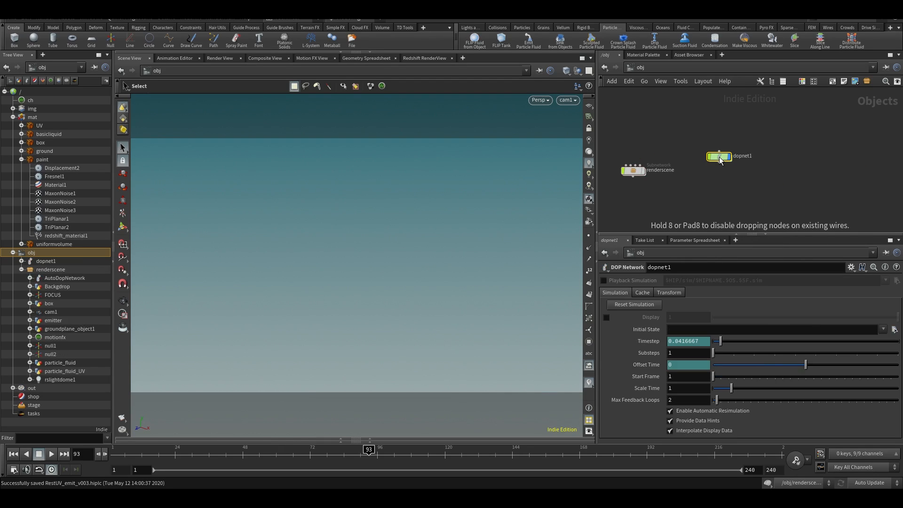
pyautogui.moveTo(719, 157); pyautogui.dragTo(709, 174)
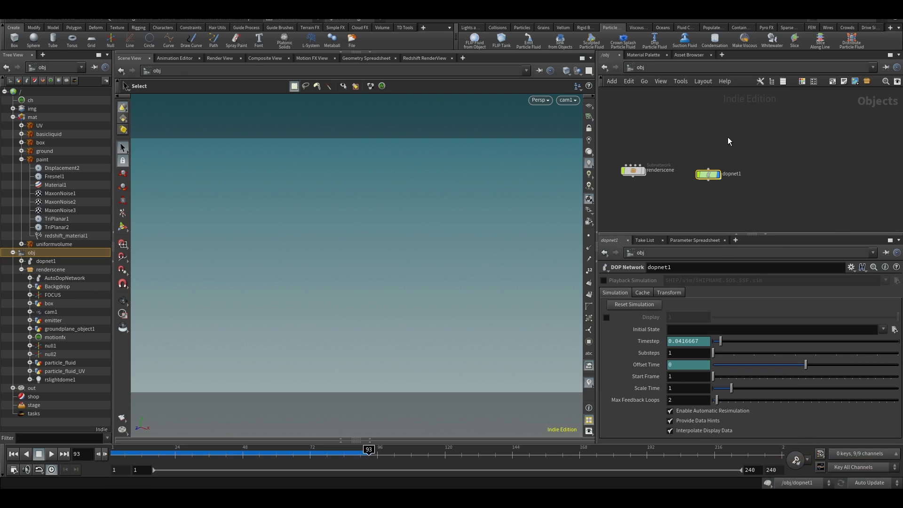
# - Go to frame 2 and add a collision ground plane to the DOP network
pyautogui.moveTo(728, 137); pyautogui.dragTo(729, 159, button='middle')
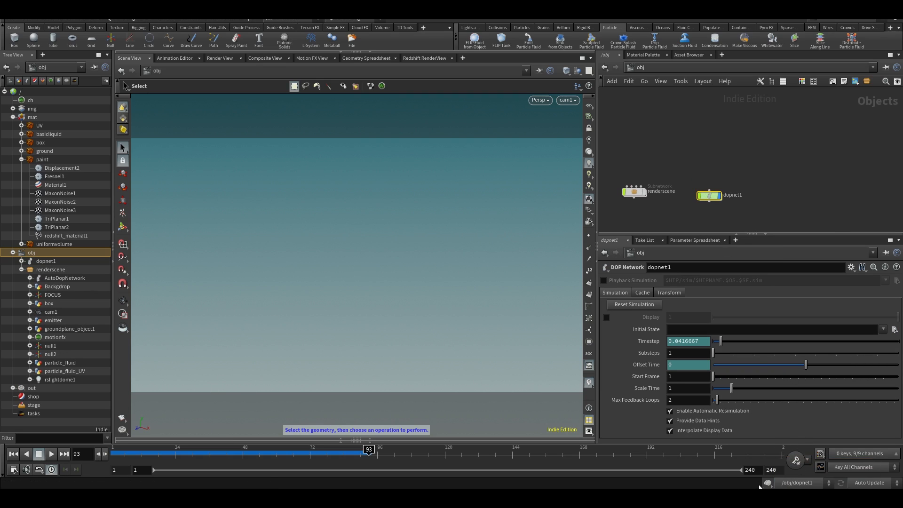
pyautogui.click(115, 455)
pyautogui.click(498, 27)
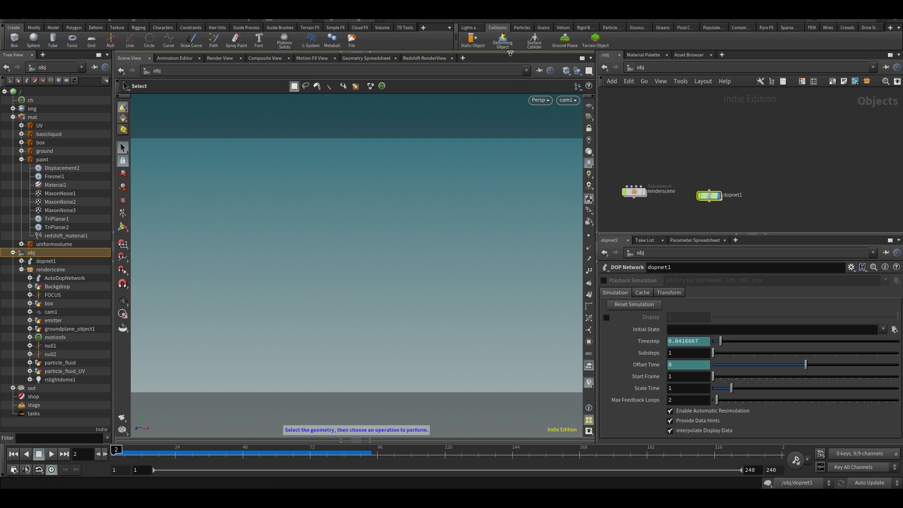
pyautogui.click(562, 42)
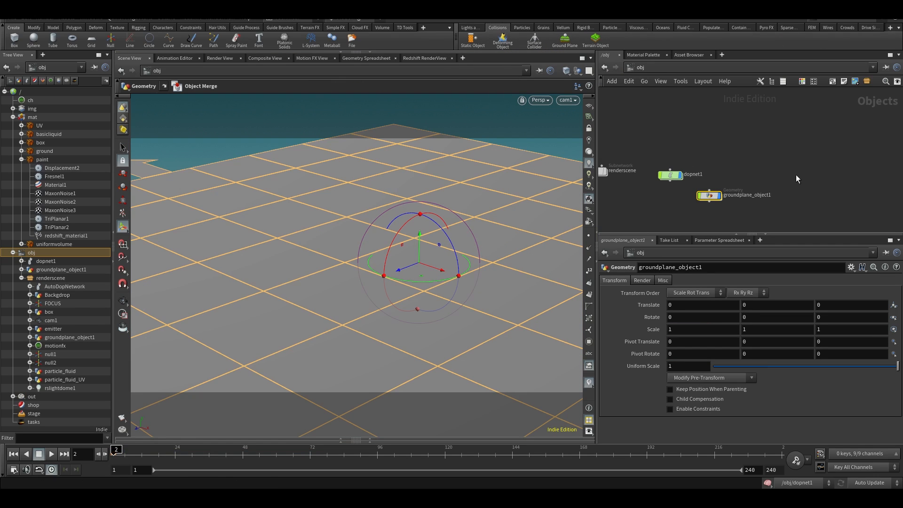
pyautogui.click(737, 132)
pyautogui.moveTo(736, 131); pyautogui.dragTo(735, 160, button='middle')
# - Create a sphere near the scene's centre, rename it emitter and place its node above the other nodes
pyautogui.keyDown('alt'); pyautogui.moveTo(391, 263); pyautogui.dragTo(392, 216, button='right'); pyautogui.keyUp('alt')
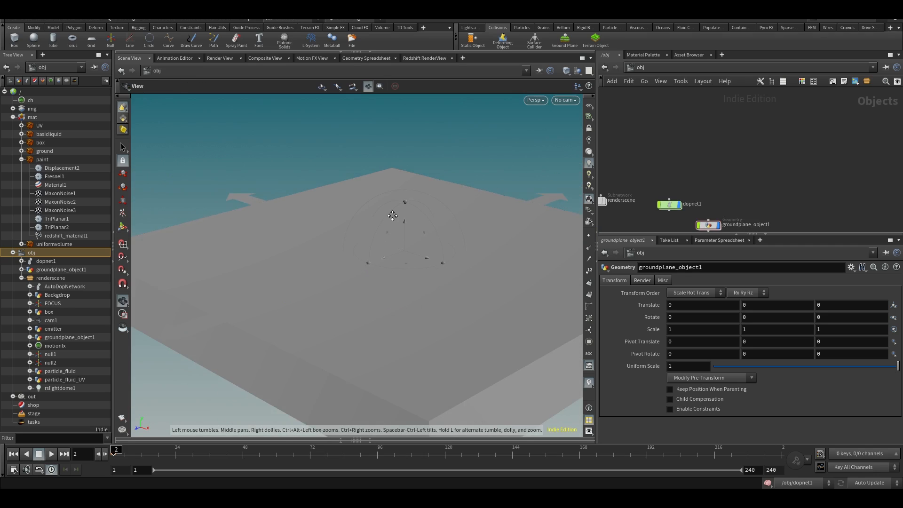
pyautogui.press('Escape')
pyautogui.click(29, 41)
pyautogui.click(394, 250)
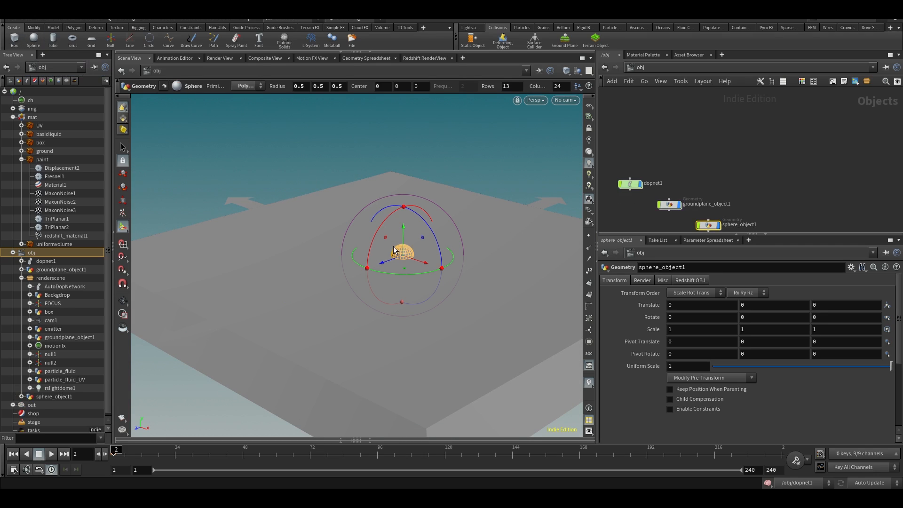
pyautogui.moveTo(724, 225); pyautogui.dragTo(708, 160)
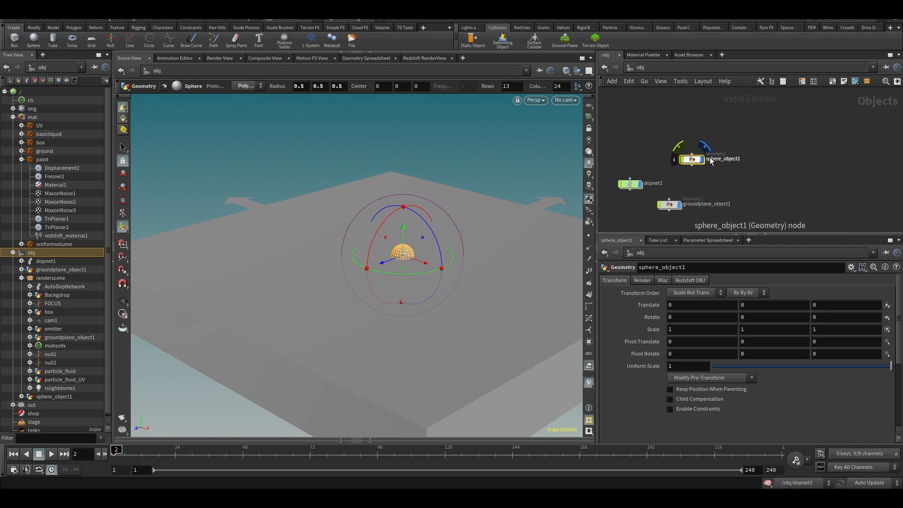
pyautogui.doubleClick(735, 159)
pyautogui.write('emitter')
pyautogui.press('Return')
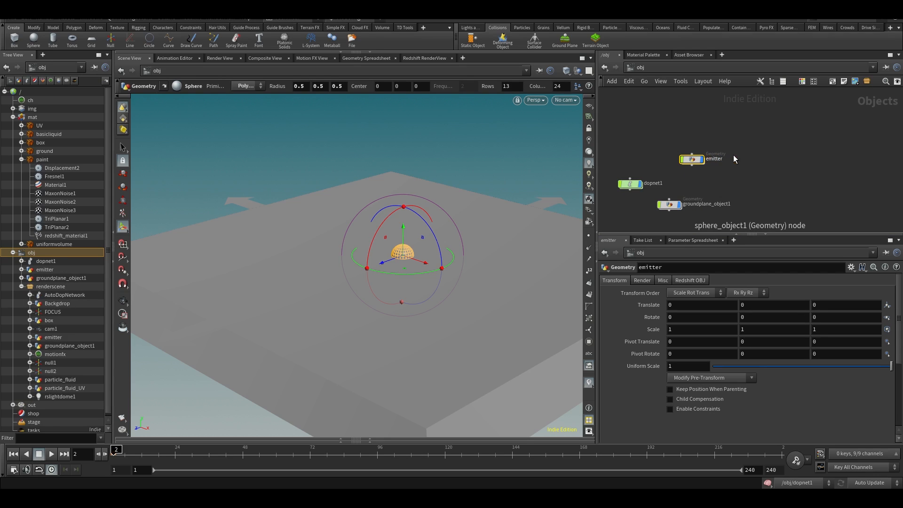
pyautogui.moveTo(696, 161); pyautogui.dragTo(673, 136)
# - Inside the emitter, set the sphere's Uniform Scale to 0.33 and append a Transform node below it
pyautogui.doubleClick(674, 137)
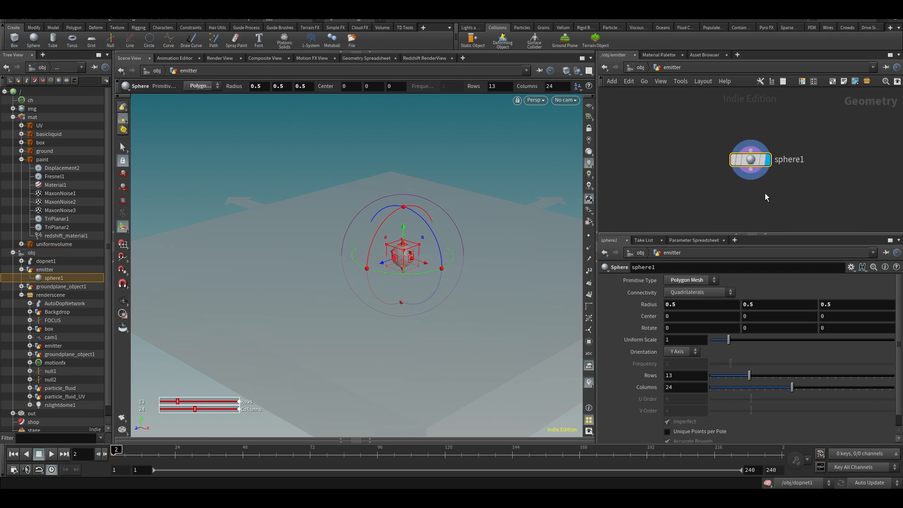
pyautogui.moveTo(728, 341); pyautogui.dragTo(718, 344)
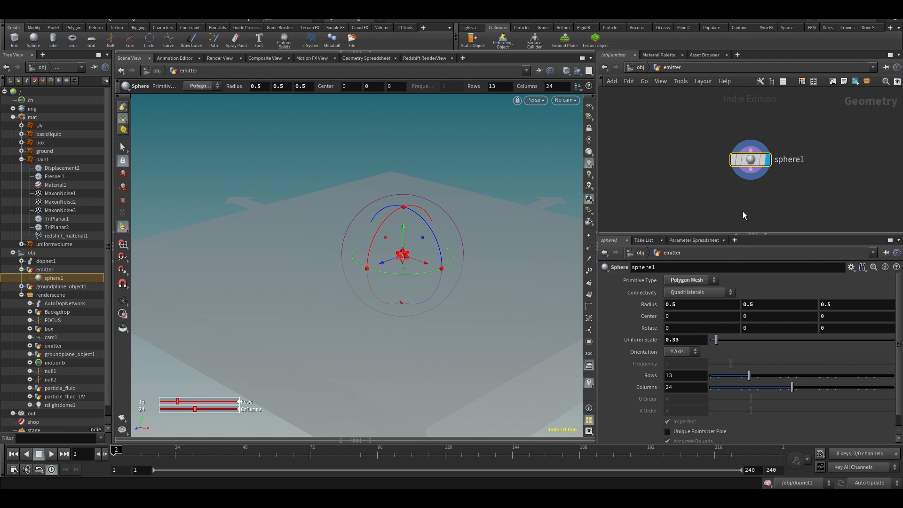
pyautogui.press('Tab')
pyautogui.write('trans')
pyautogui.press('Return')
pyautogui.click(752, 197)
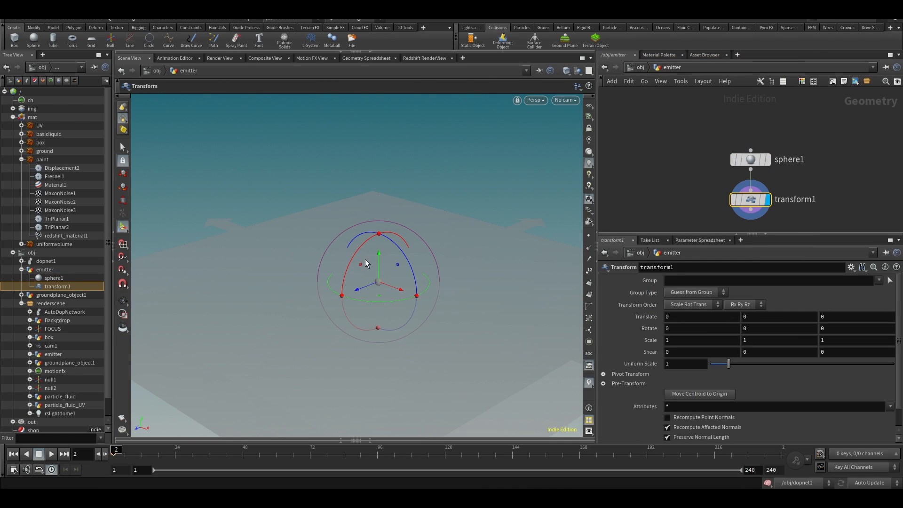
# - Keyframe the Transform node's Translate at about (0, 5.27, 4.56) on frame 2 and (0, 5.27, -2.75) on frame 108
pyautogui.moveTo(378, 266); pyautogui.dragTo(273, 200)
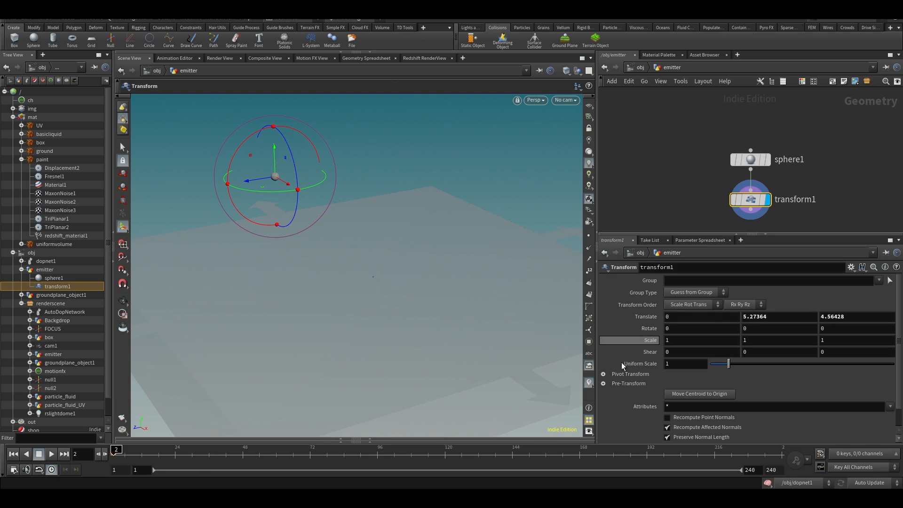
pyautogui.keyDown('alt'); pyautogui.click(646, 318); pyautogui.keyUp('alt')
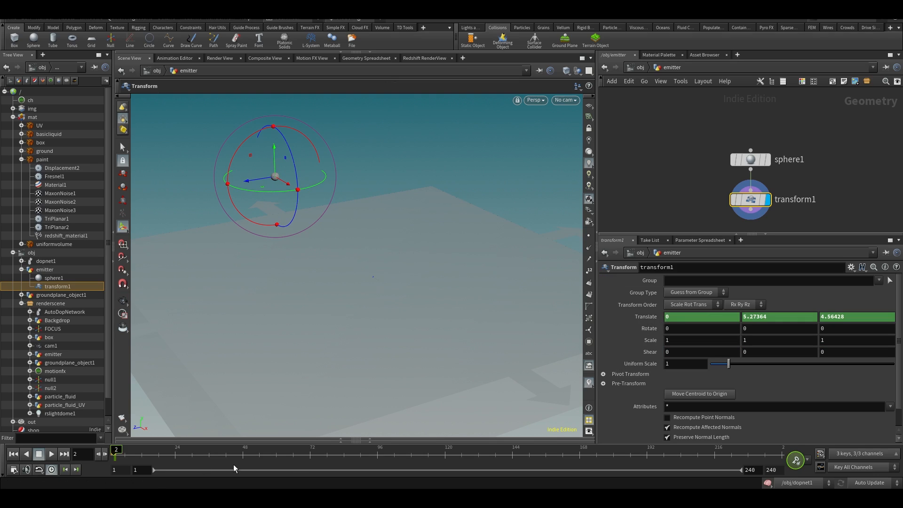
pyautogui.moveTo(116, 454); pyautogui.dragTo(411, 454)
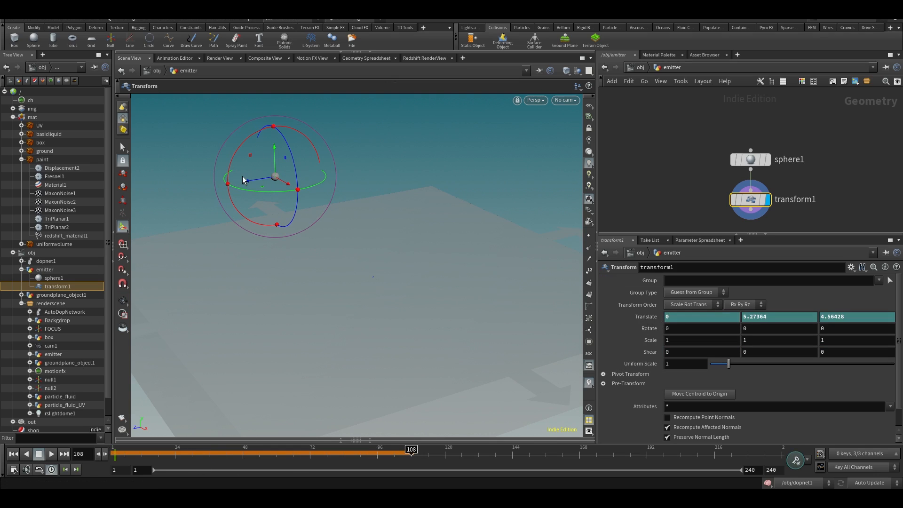
pyautogui.moveTo(243, 180); pyautogui.dragTo(329, 185)
pyautogui.keyDown('alt'); pyautogui.click(652, 317); pyautogui.keyUp('alt')
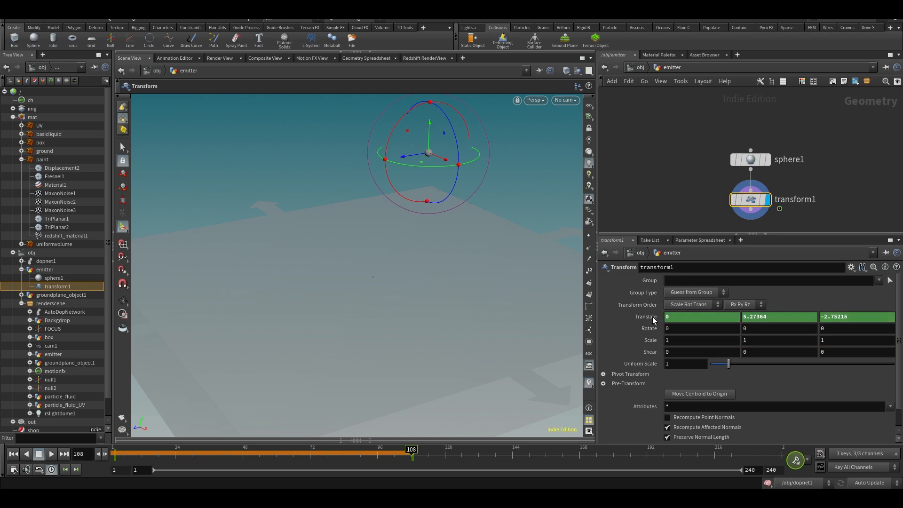
pyautogui.moveTo(331, 454); pyautogui.dragTo(172, 451)
# - Add a Motion FX Noise to the Transform node's Translate, with Amplitude 2.8 and Period 3.94
pyautogui.rightClick(647, 316)
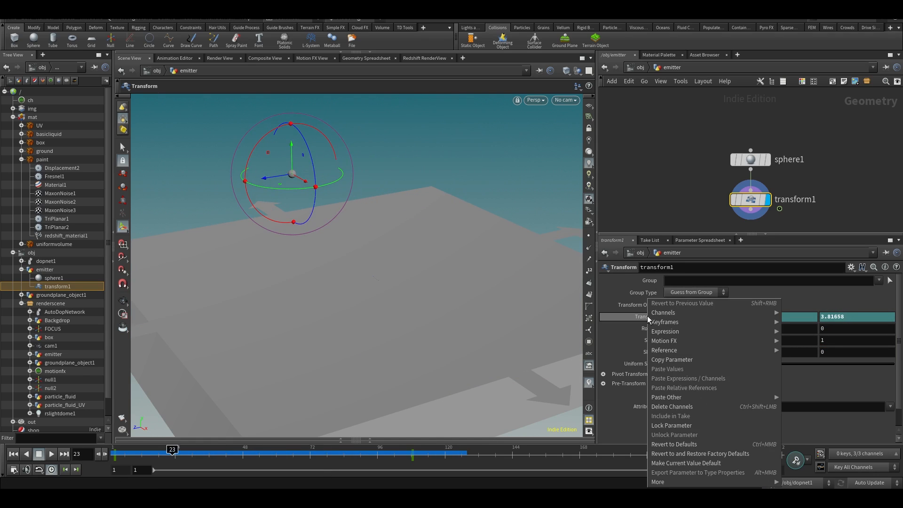
pyautogui.moveTo(673, 342)
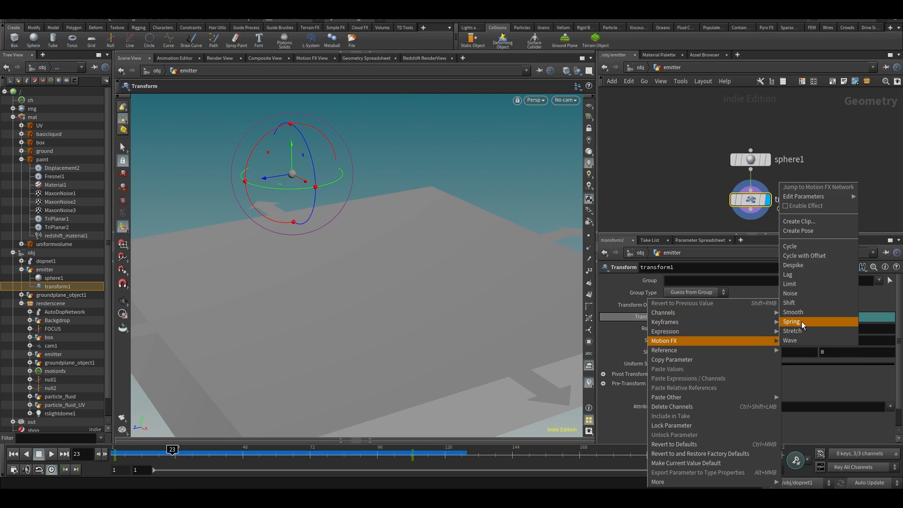
pyautogui.click(803, 294)
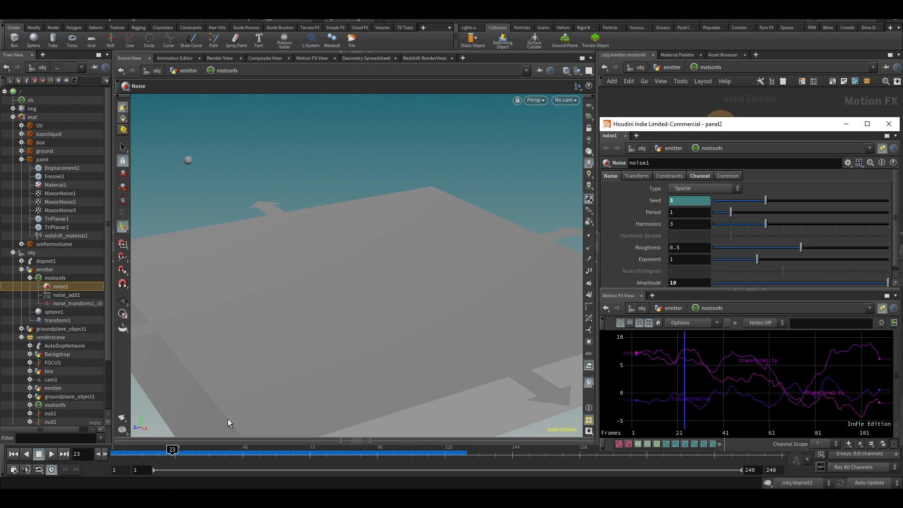
pyautogui.moveTo(714, 284); pyautogui.dragTo(762, 291)
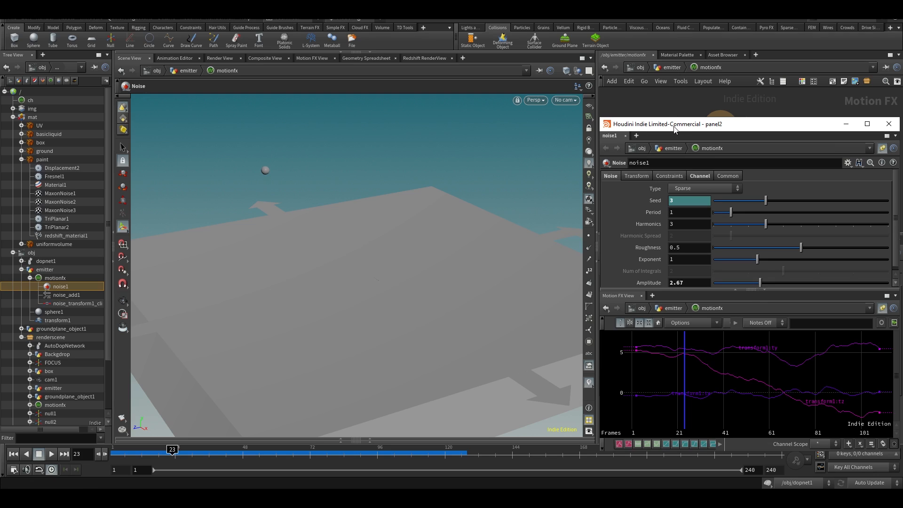
pyautogui.moveTo(675, 129); pyautogui.dragTo(436, 78)
pyautogui.moveTo(514, 234); pyautogui.dragTo(526, 235)
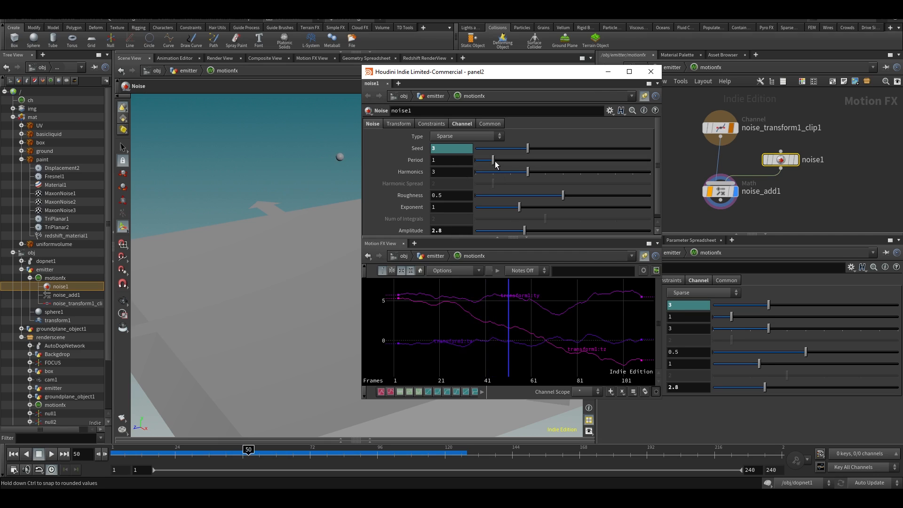
pyautogui.moveTo(493, 161); pyautogui.dragTo(544, 160)
# - Play the emitter's animation from the start up to about frame 99 and close the floating noise parameter window
pyautogui.hotkey('ctrl', 'Up')
pyautogui.press('Up')
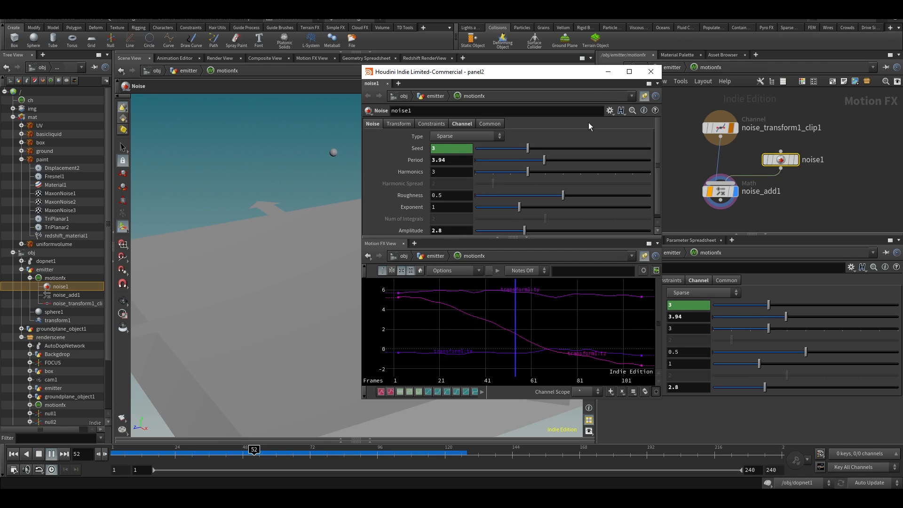
pyautogui.click(651, 71)
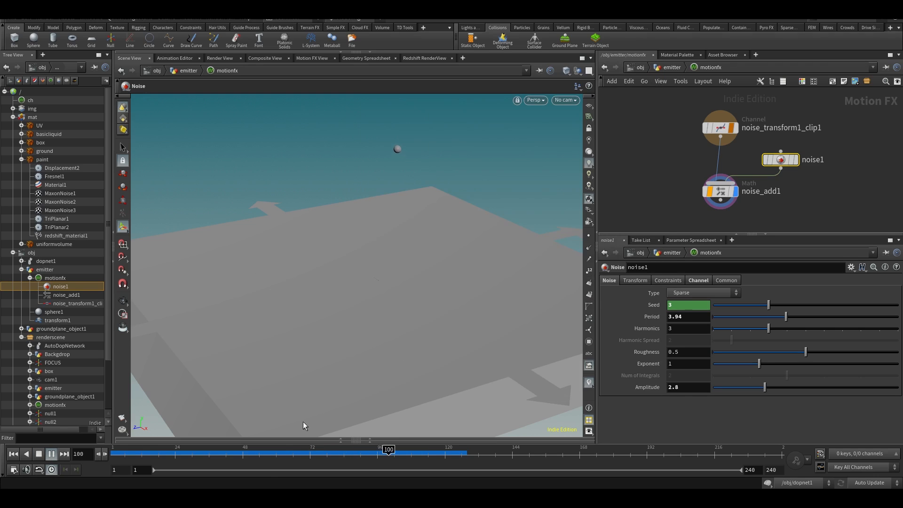
pyautogui.press('Up')
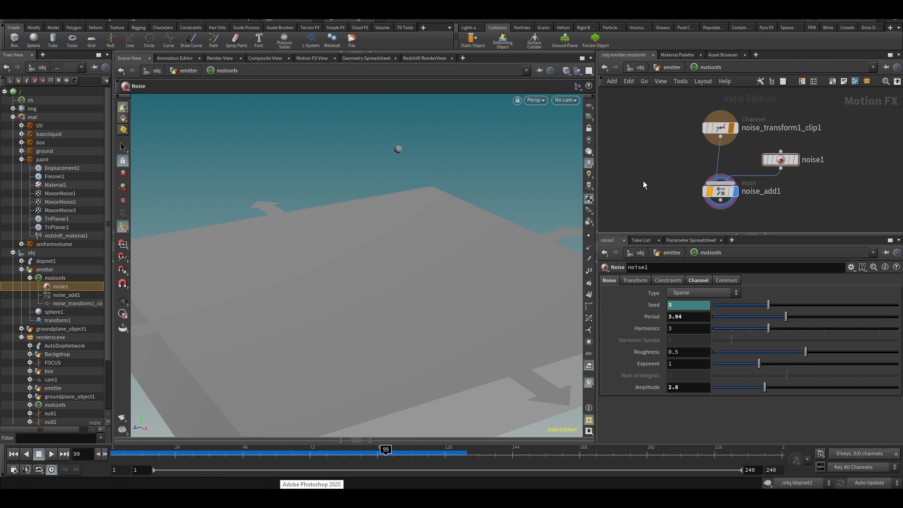
# - Return to the object level and save the scene
pyautogui.press('u')
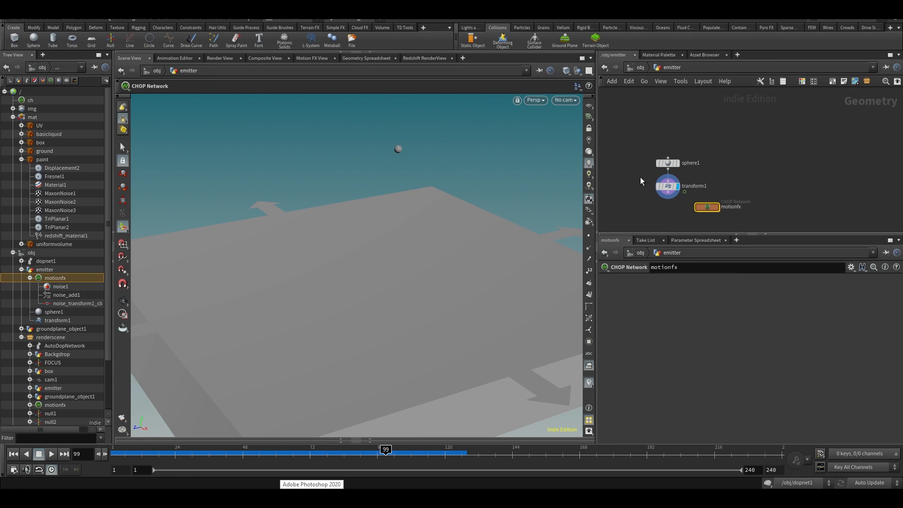
pyautogui.press('u')
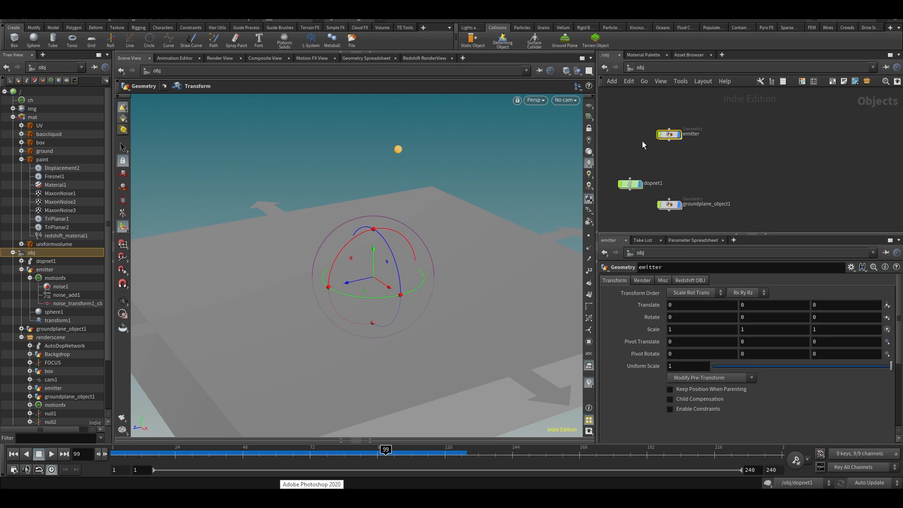
pyautogui.hotkey('ctrl', 's')
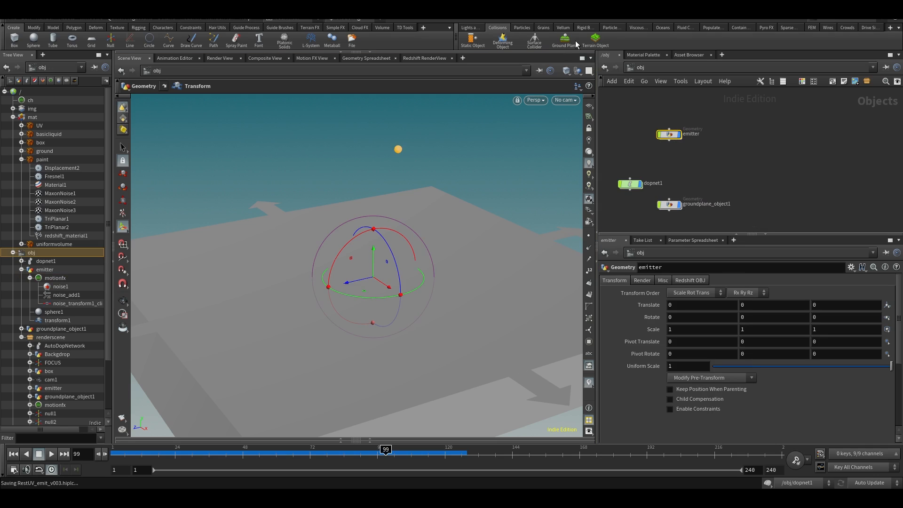
# - Make the emitter a particle fluid source with Emit Particle Fluid, without picking an existing fluid object, and lay out the resulting network
pyautogui.click(614, 29)
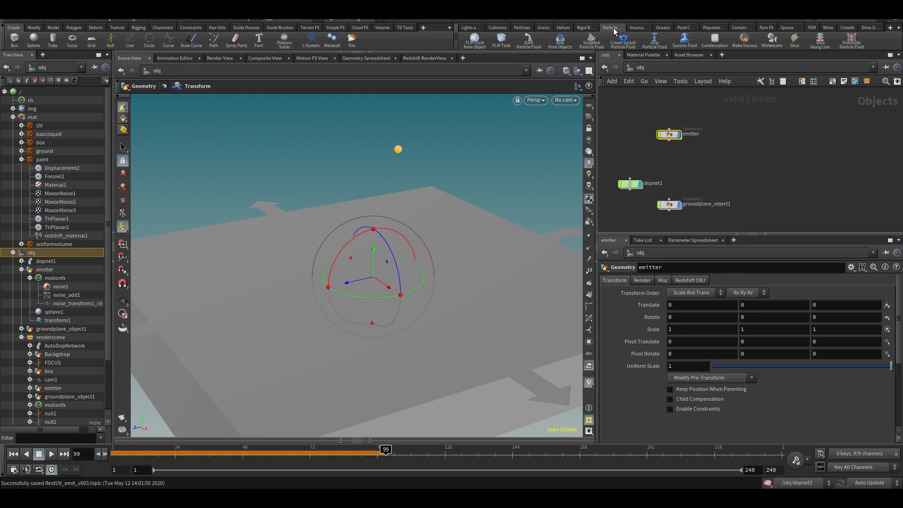
pyautogui.click(533, 46)
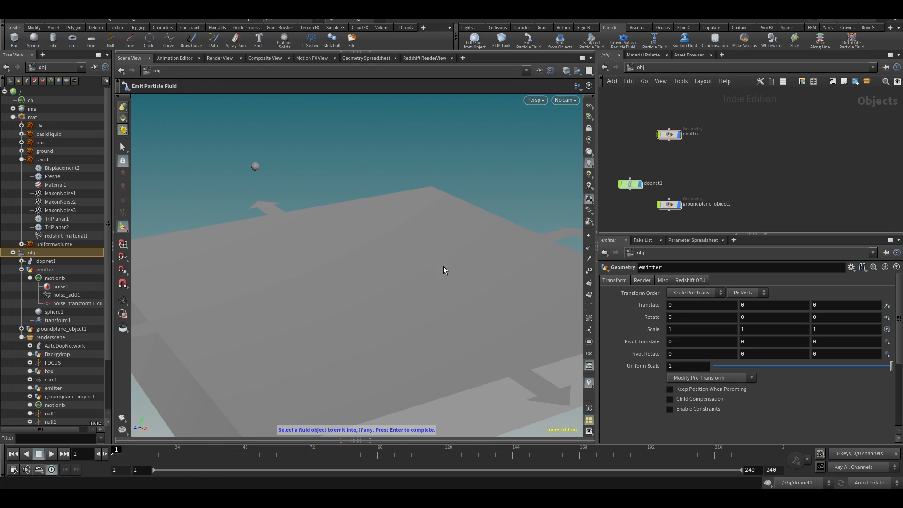
pyautogui.press('Return')
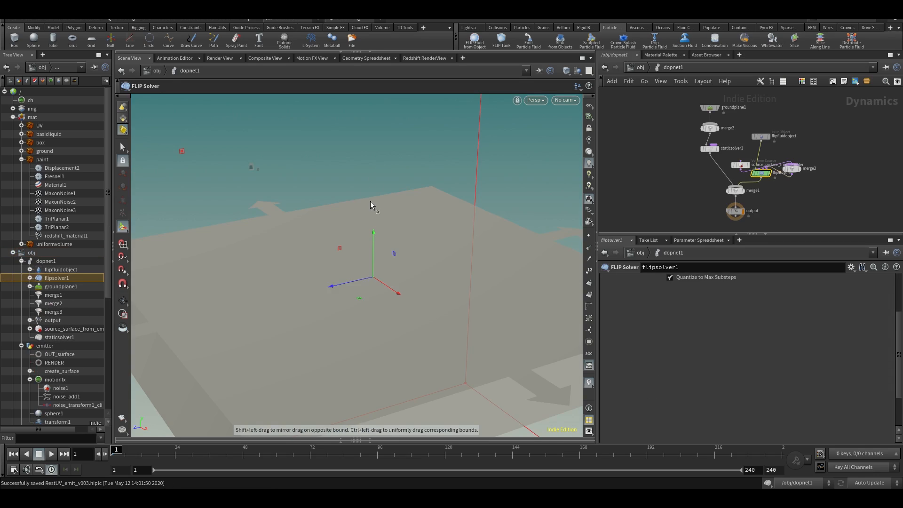
pyautogui.press('l')
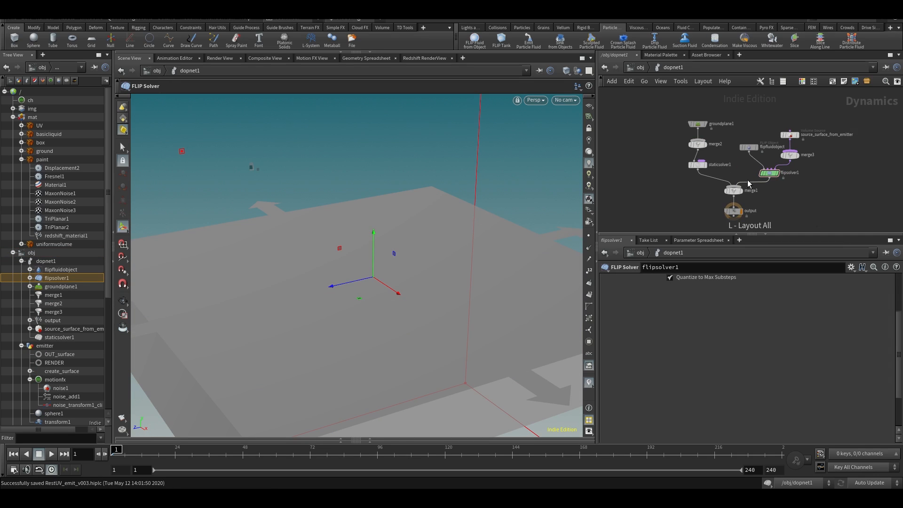
# - Insert a Gravity Force node between merge1 and output, run a short test of the simulation and rewind to frame 1
pyautogui.moveTo(745, 189); pyautogui.dragTo(732, 145, button='middle')
pyautogui.click(721, 173)
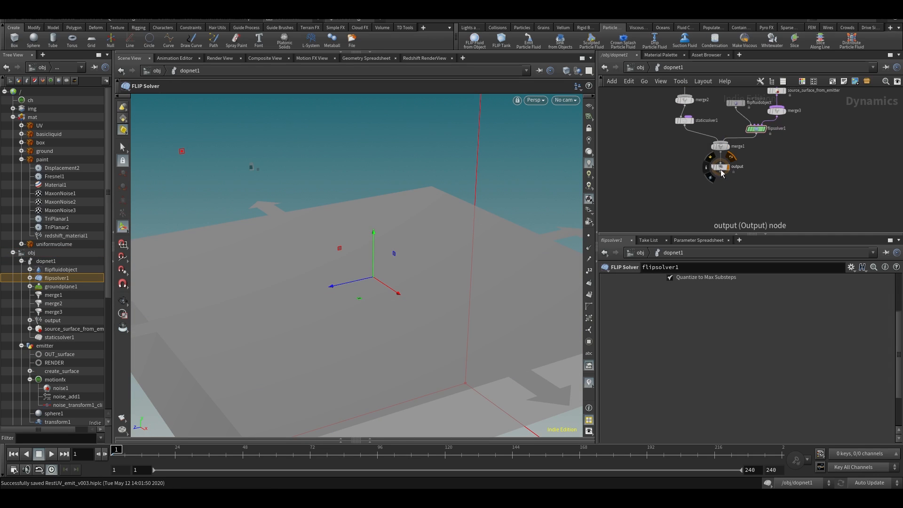
pyautogui.press('Tab')
pyautogui.write('grav')
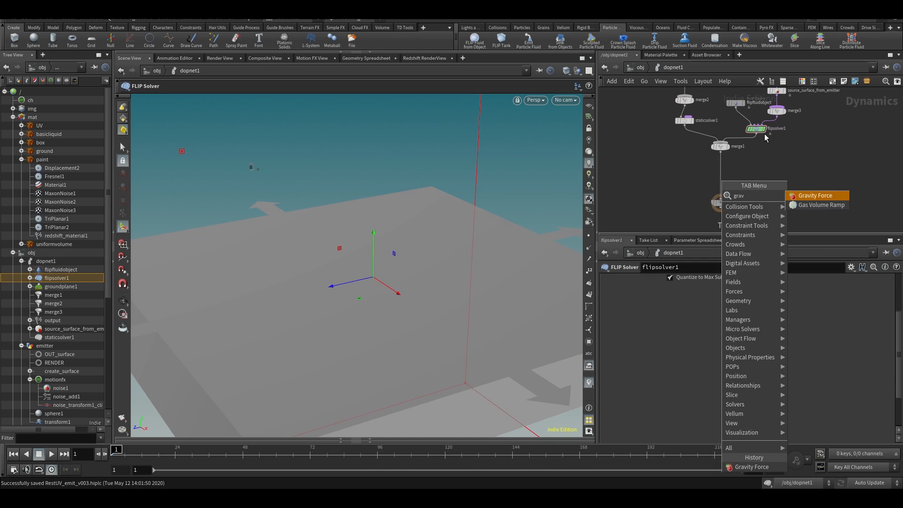
pyautogui.click(809, 195)
pyautogui.click(721, 178)
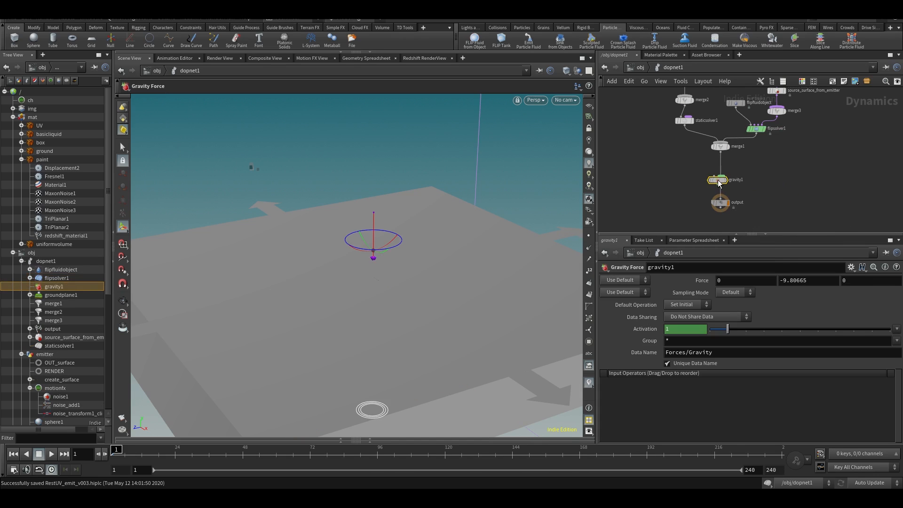
pyautogui.moveTo(818, 140); pyautogui.dragTo(802, 188, button='middle')
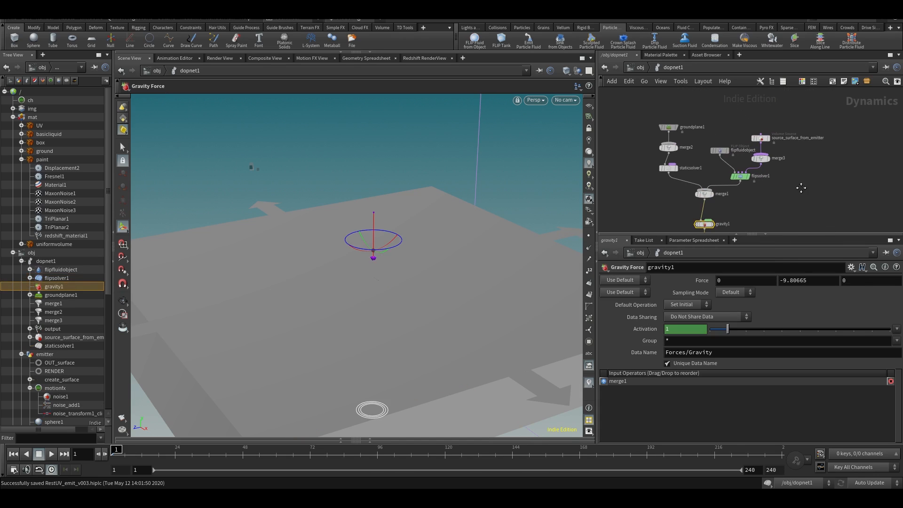
pyautogui.press('Up')
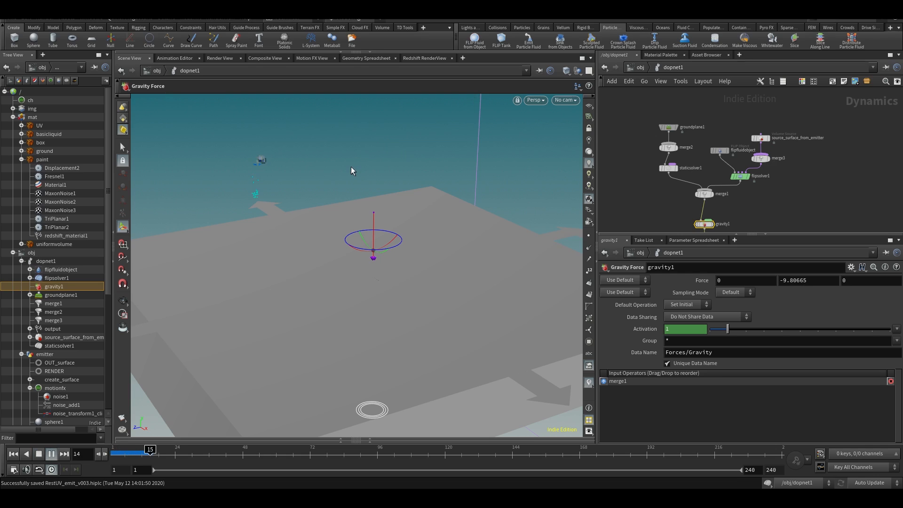
pyautogui.hotkey('ctrl', 'Up')
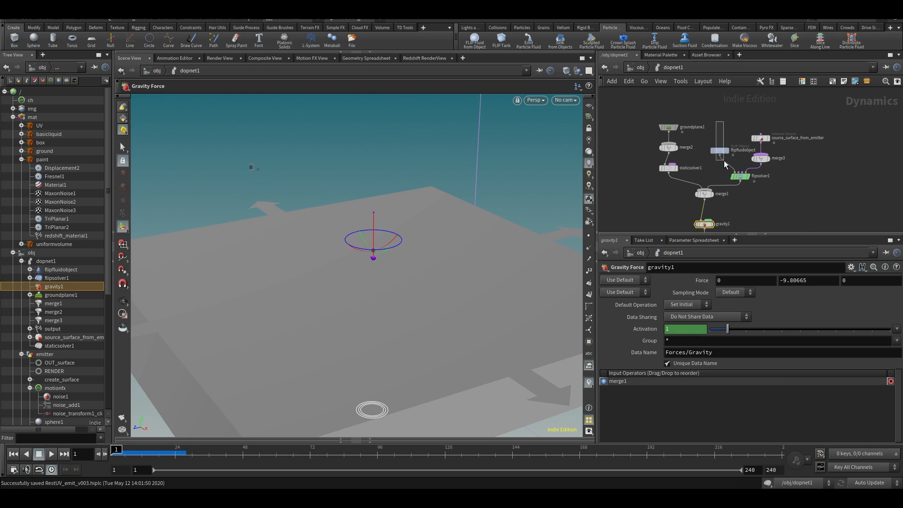
# - Set the FLIP object's Particle Separation to 0.05, test the simulation and rewind to the first frame
pyautogui.moveTo(725, 160); pyautogui.dragTo(725, 164)
pyautogui.click(695, 292)
pyautogui.press('BackSpace')
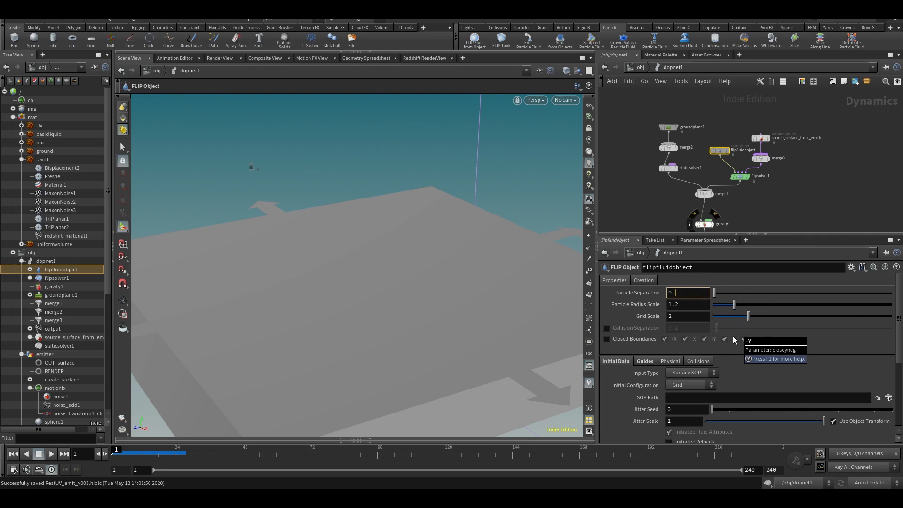
pyautogui.write('05')
pyautogui.press('Return')
pyautogui.press('Up')
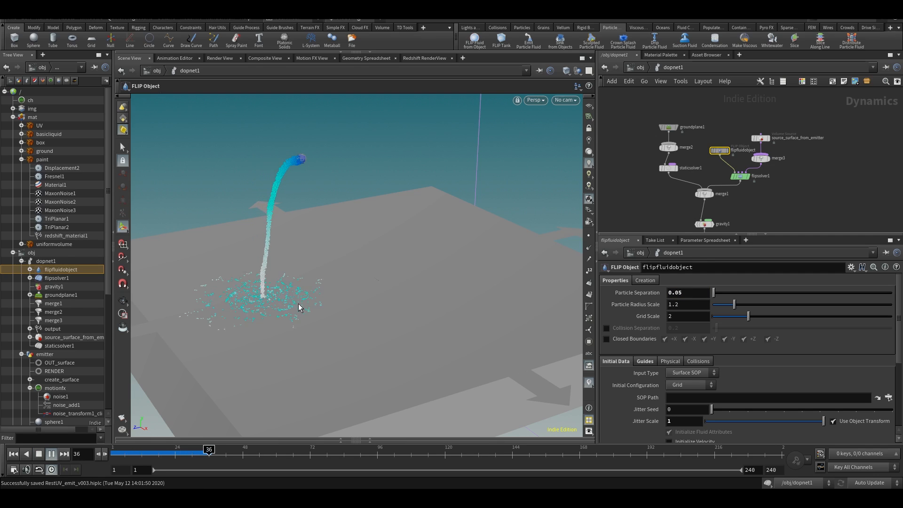
pyautogui.hotkey('ctrl', 'Up')
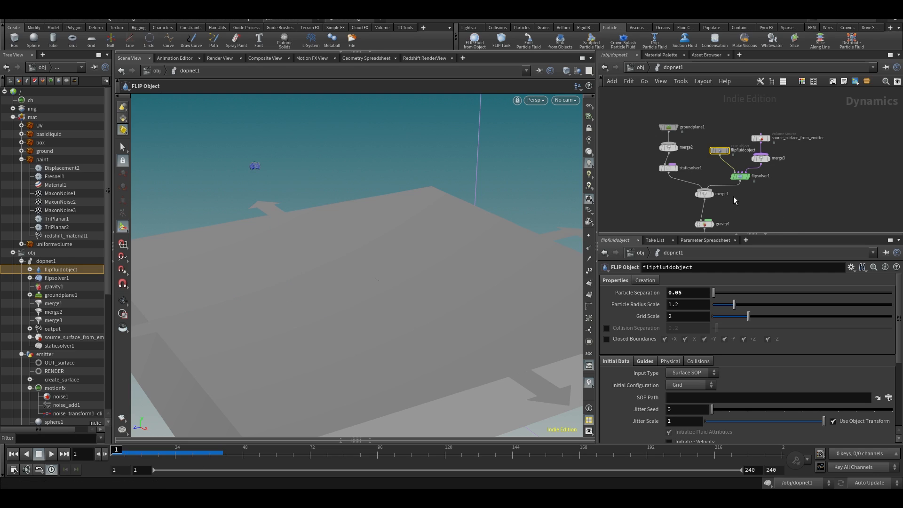
# - Turn on Enable Viscosity and Viscosity by Attribute in the FLIP solver's Volume Motion settings, test the simulation and rewind
pyautogui.click(738, 177)
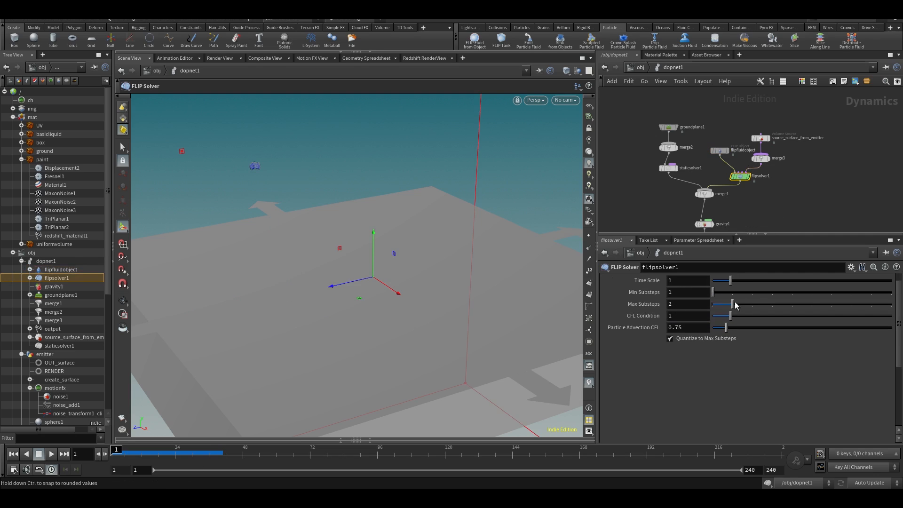
pyautogui.scroll(1, 735, 301)
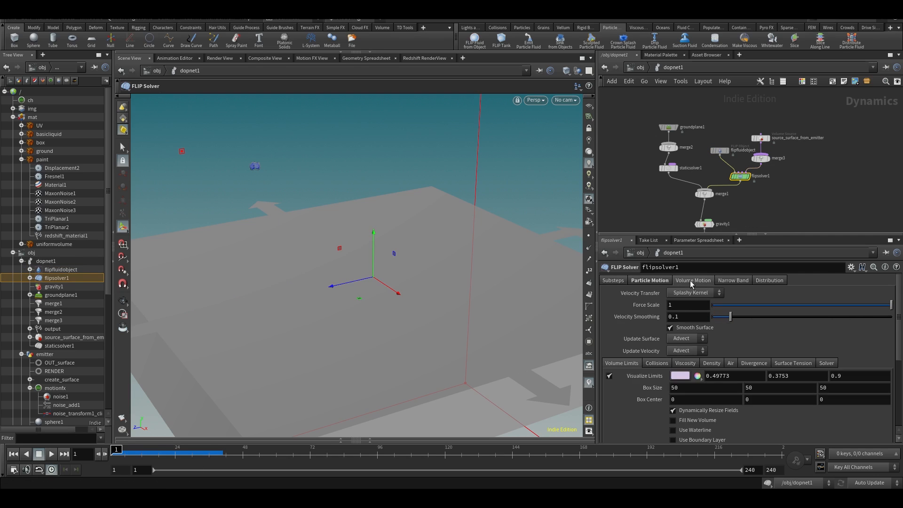
pyautogui.click(685, 364)
pyautogui.click(691, 376)
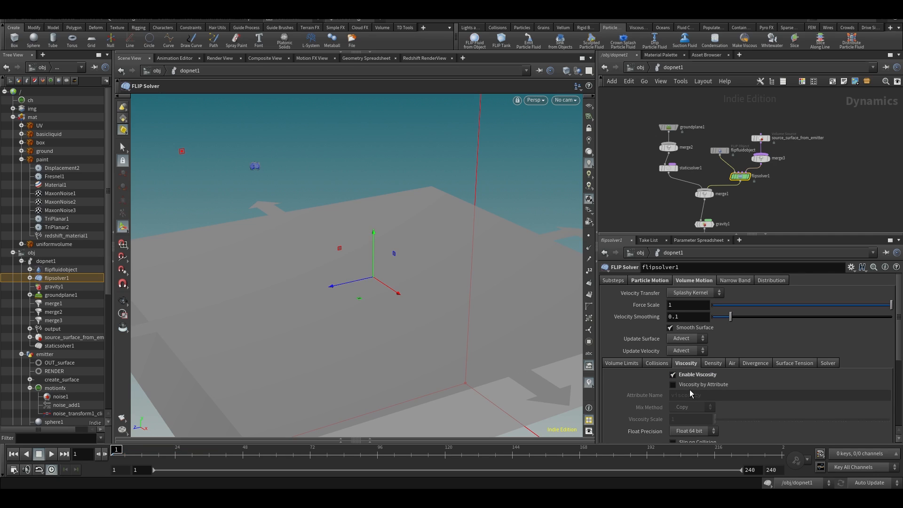
pyautogui.click(683, 385)
pyautogui.press('Up')
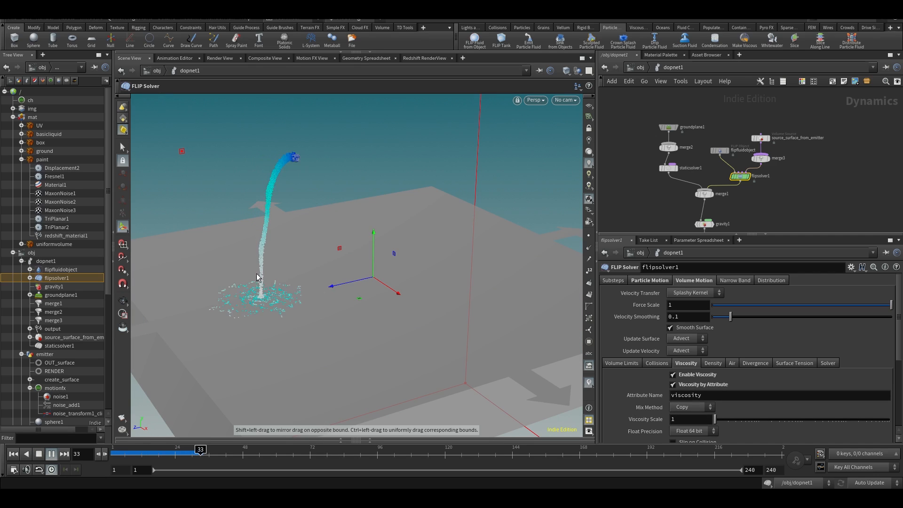
pyautogui.hotkey('ctrl', 'Up')
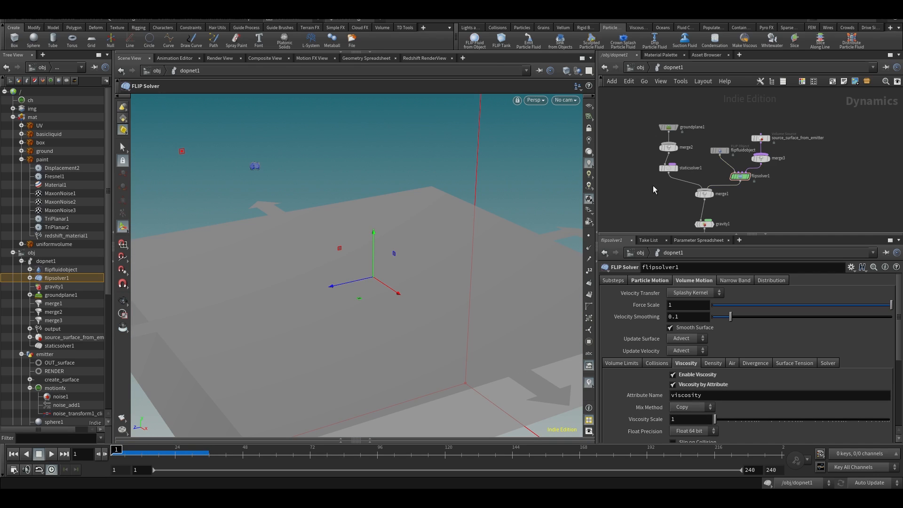
# - Enter the emitter's geometry network, save the scene and insert an Attribute Wrangle between create_surface and OUT_surface
pyautogui.press('u')
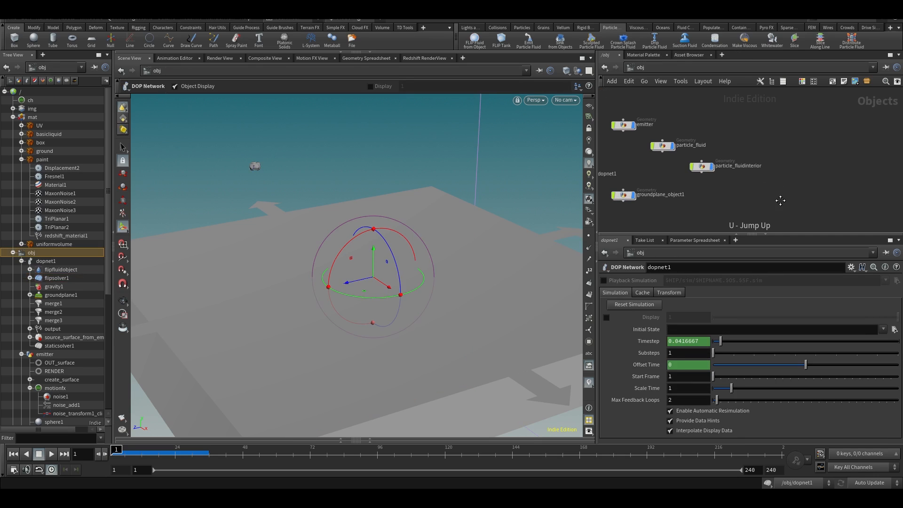
pyautogui.doubleClick(625, 126)
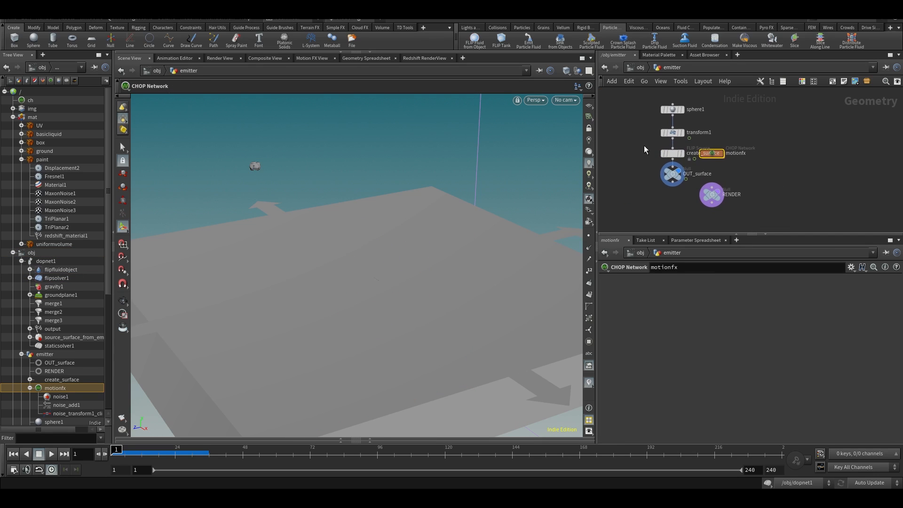
pyautogui.hotkey('ctrl', 's')
pyautogui.moveTo(674, 177); pyautogui.dragTo(671, 213)
pyautogui.press('Tab')
pyautogui.write('awr')
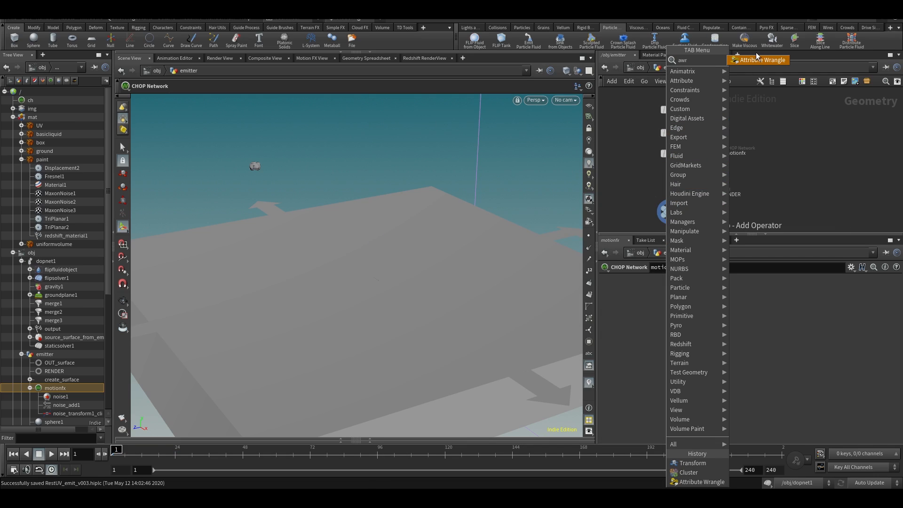
pyautogui.press('Return')
pyautogui.click(668, 187)
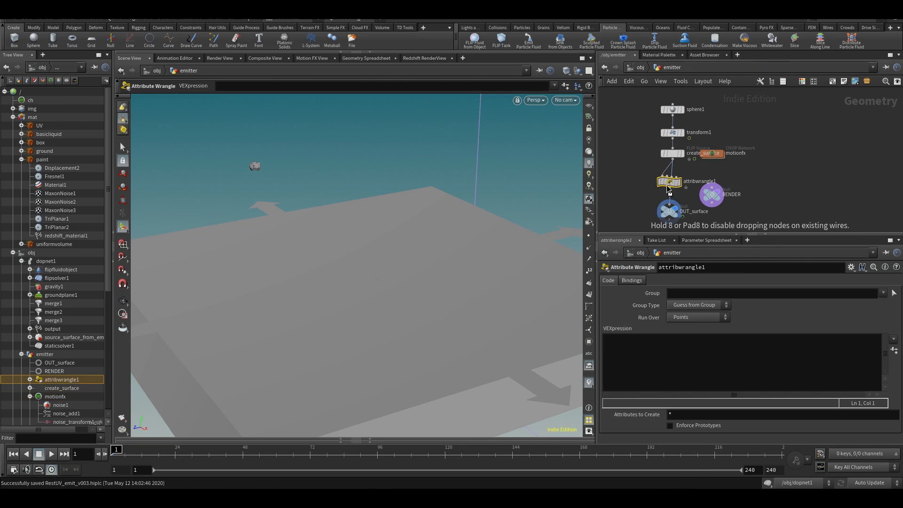
# - Write f@viscosity = 100; in the wrangle's VEXpression, test the simulation, rewind and save the scene
pyautogui.click(702, 341)
pyautogui.write('f')
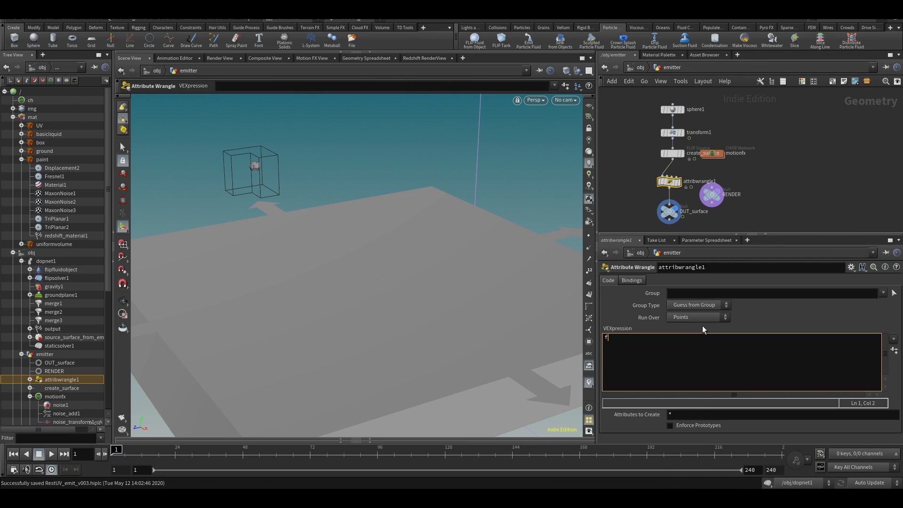
pyautogui.write('@viscosity = 100;')
pyautogui.click(616, 175)
pyautogui.press('Up')
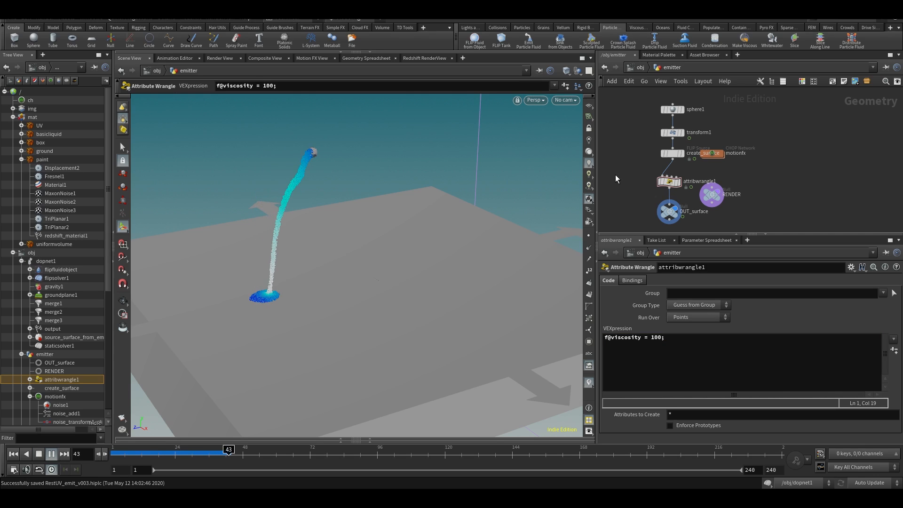
pyautogui.hotkey('ctrl', 'Up')
pyautogui.hotkey('ctrl', 's')
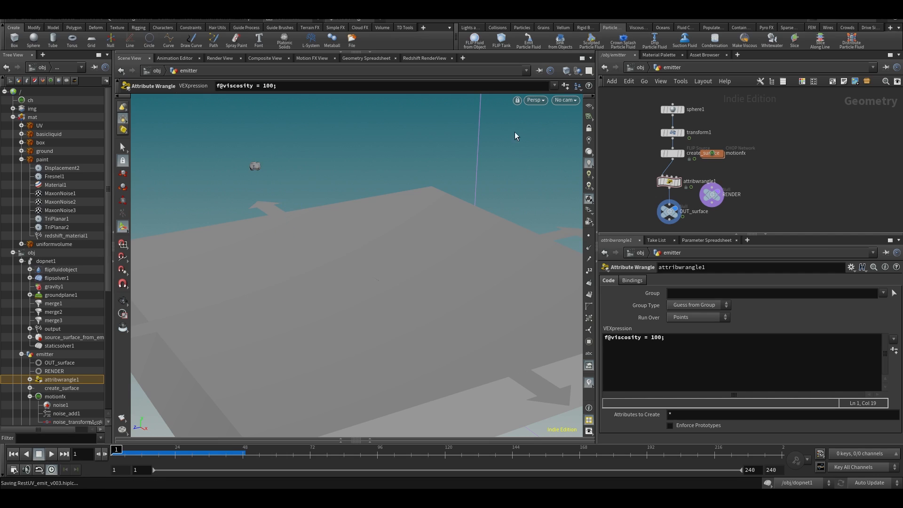
# - Insert a Cluster node between create_surface and the attribute wrangle, and make it the displayed node
pyautogui.keyDown('alt'); pyautogui.moveTo(390, 205); pyautogui.dragTo(340, 193); pyautogui.keyUp('alt')
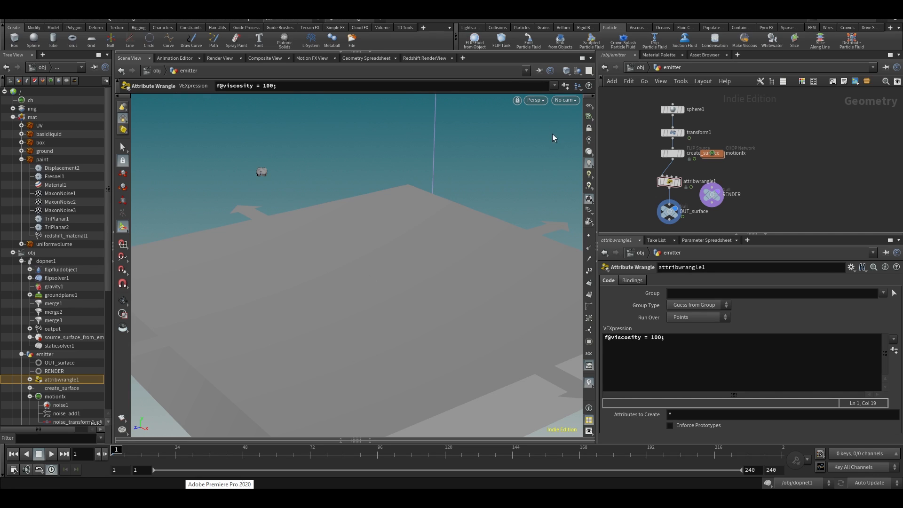
pyautogui.press('l')
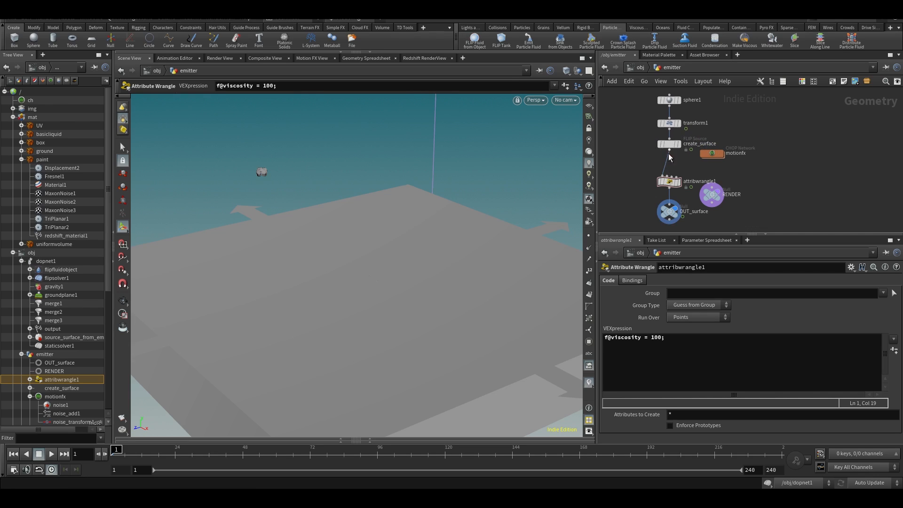
pyautogui.press('Tab')
pyautogui.write('cl')
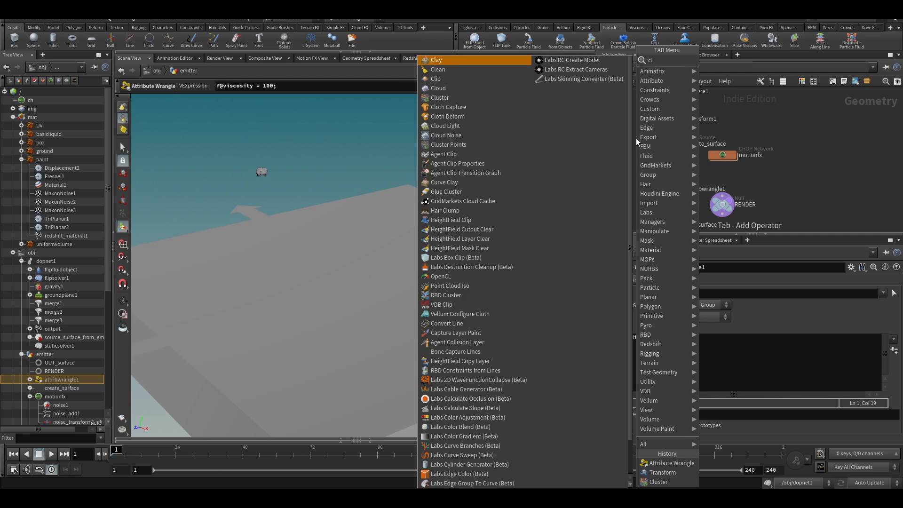
pyautogui.write('uste')
pyautogui.press('Return')
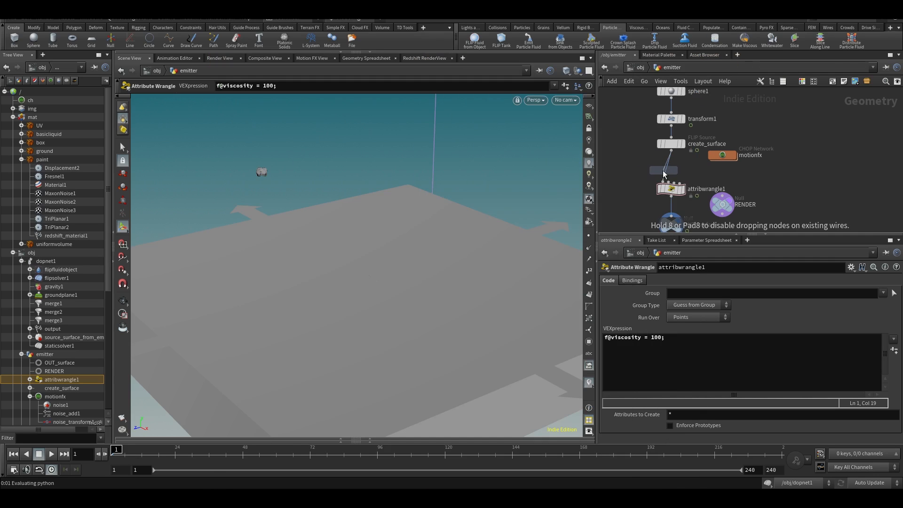
pyautogui.click(648, 167)
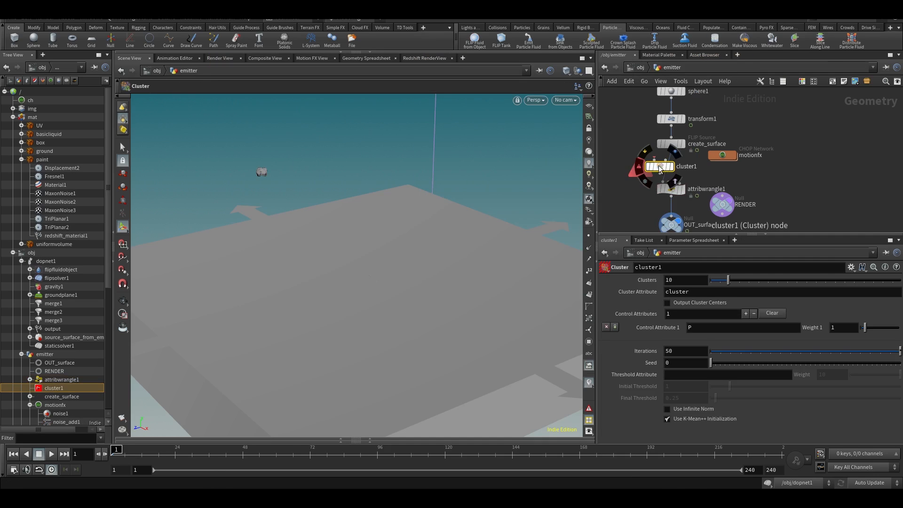
pyautogui.click(685, 158)
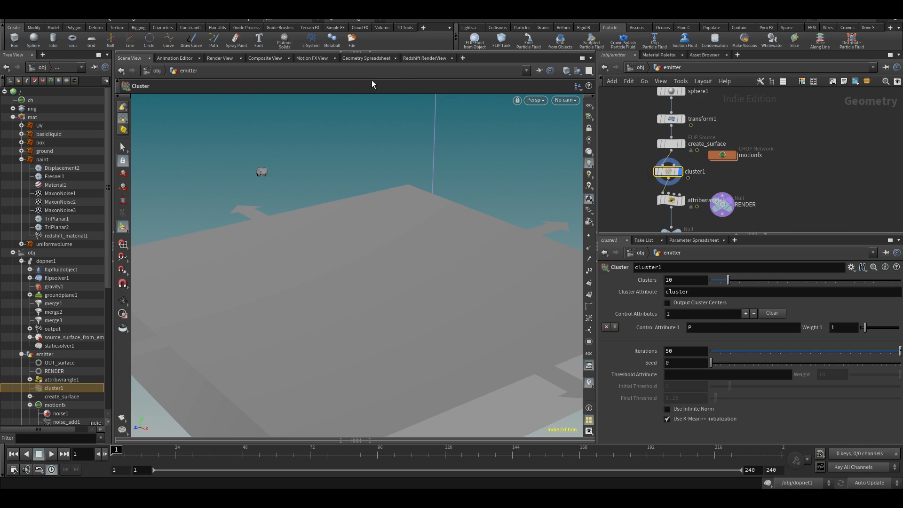
# - Reduce the Cluster node's Clusters to 6, checking the points' cluster values in the Geometry Spreadsheet, and return to the Scene View
pyautogui.click(371, 59)
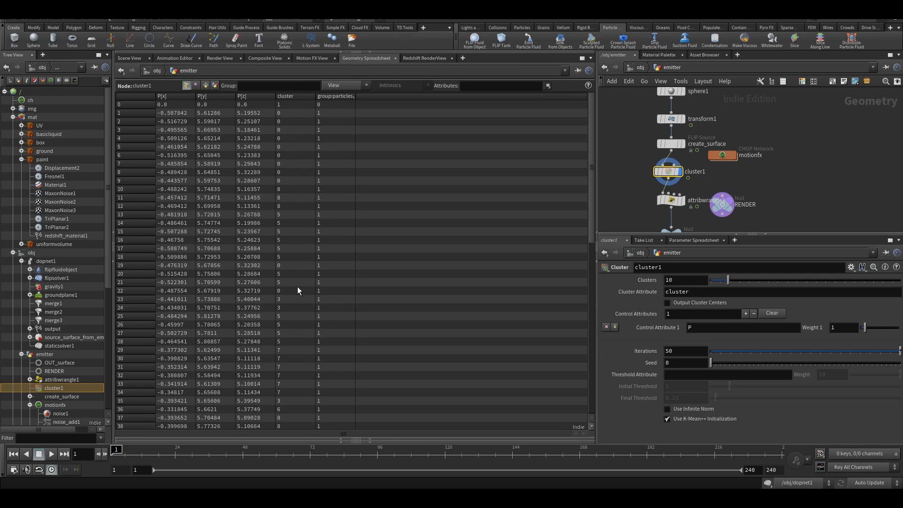
pyautogui.moveTo(591, 105); pyautogui.dragTo(594, 136)
pyautogui.moveTo(728, 281); pyautogui.dragTo(721, 285)
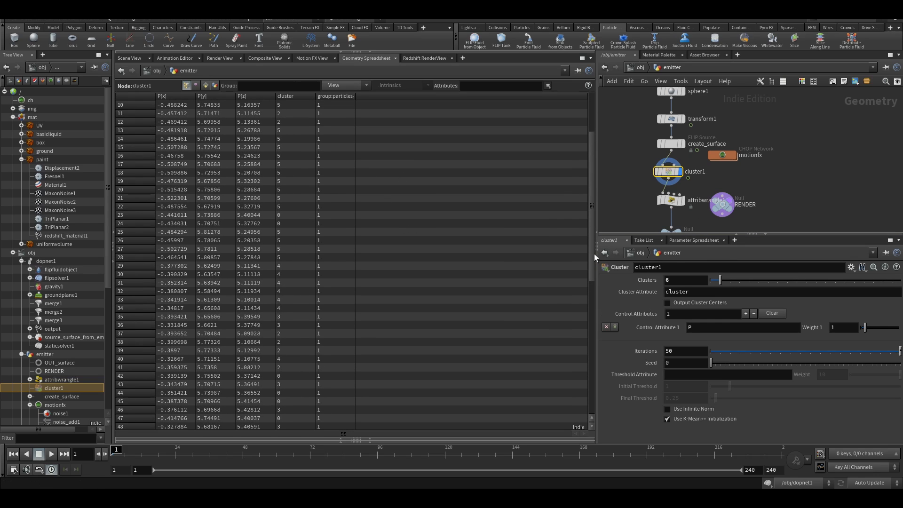
pyautogui.moveTo(595, 253); pyautogui.dragTo(617, 106)
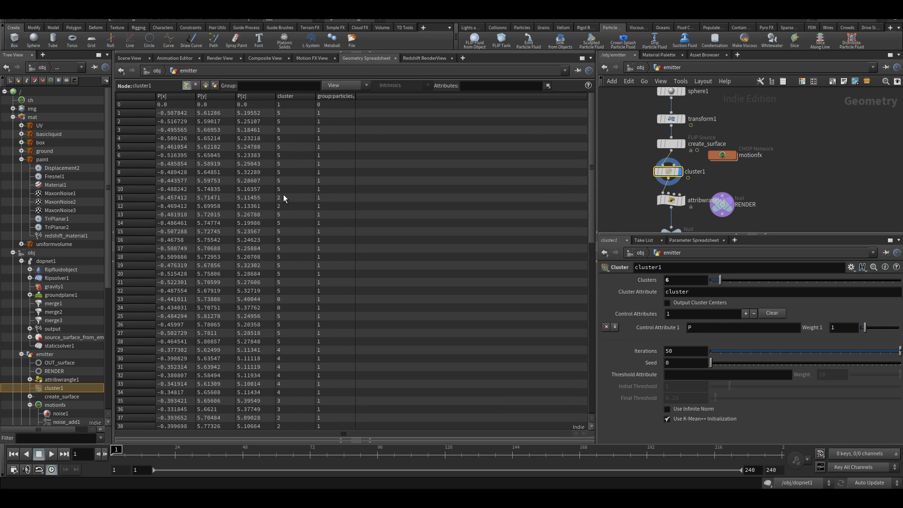
pyautogui.click(129, 58)
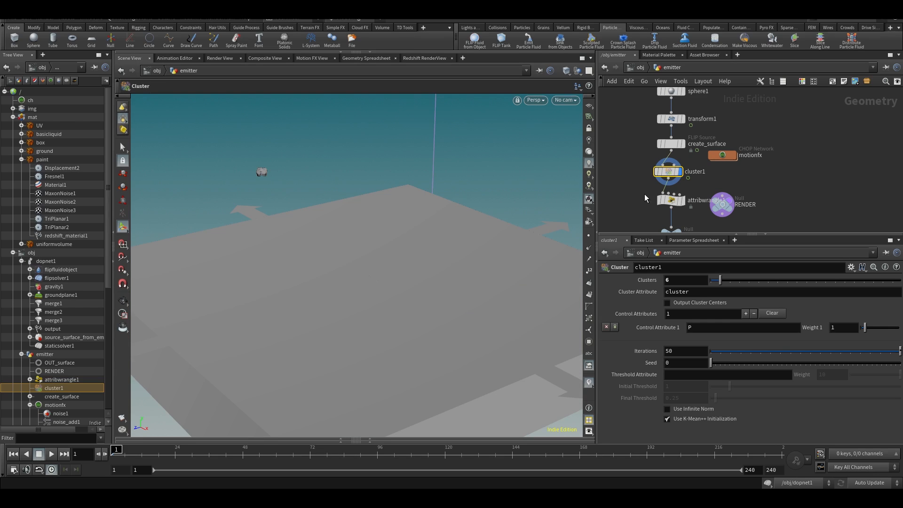
# - Branch an Add node off cluster1, display it, and enable Delete Geometry But Keep the Points
pyautogui.scroll(2, 628, 174)
pyautogui.press('Tab')
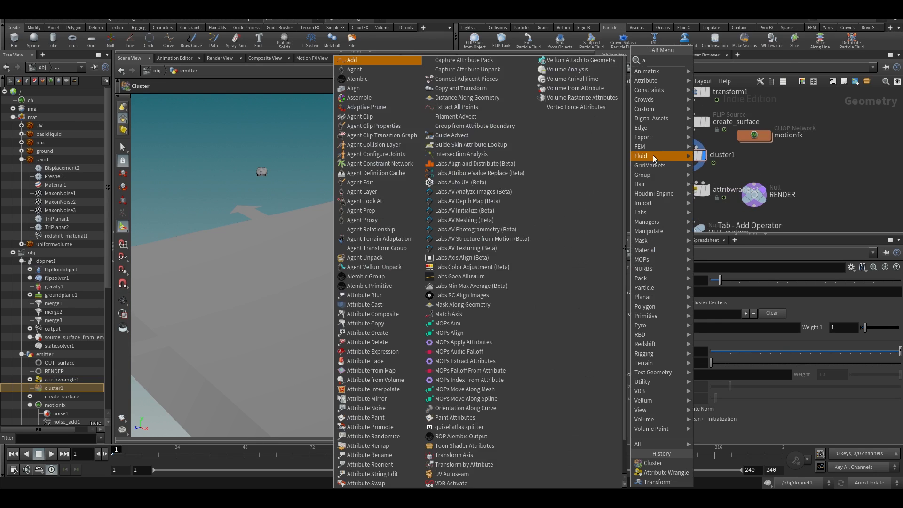
pyautogui.write('add')
pyautogui.click(709, 60)
pyautogui.click(618, 194)
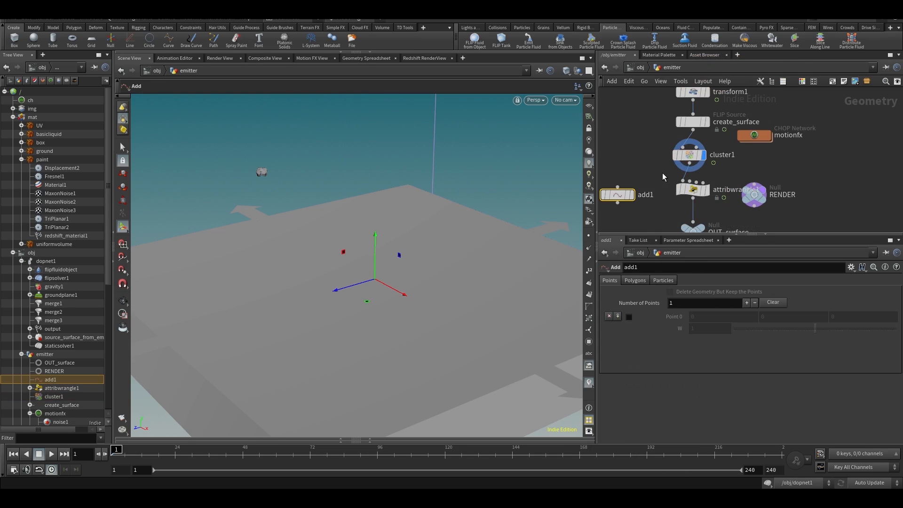
pyautogui.moveTo(689, 164); pyautogui.dragTo(618, 187)
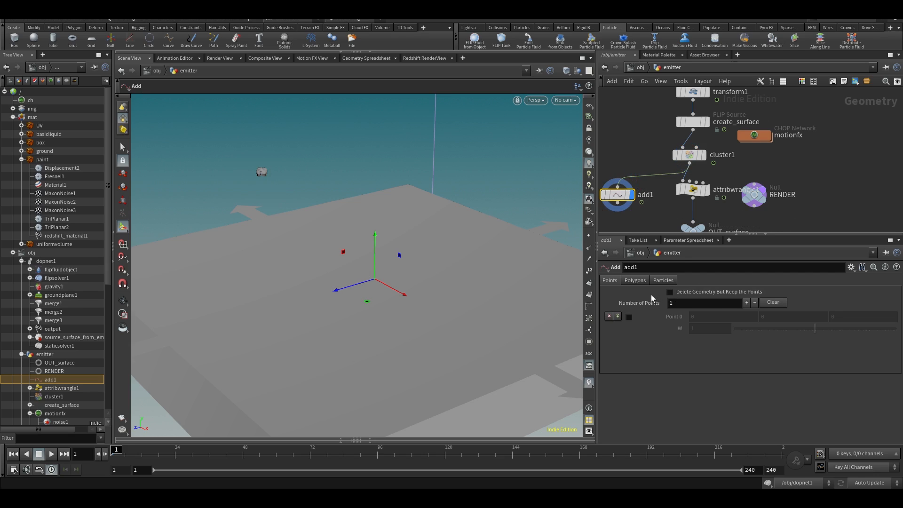
pyautogui.click(670, 293)
# - Set the Particle Separation of the create_surface FLIP Source to 0.02
pyautogui.moveTo(621, 112); pyautogui.dragTo(650, 179, button='middle')
pyautogui.click(712, 180)
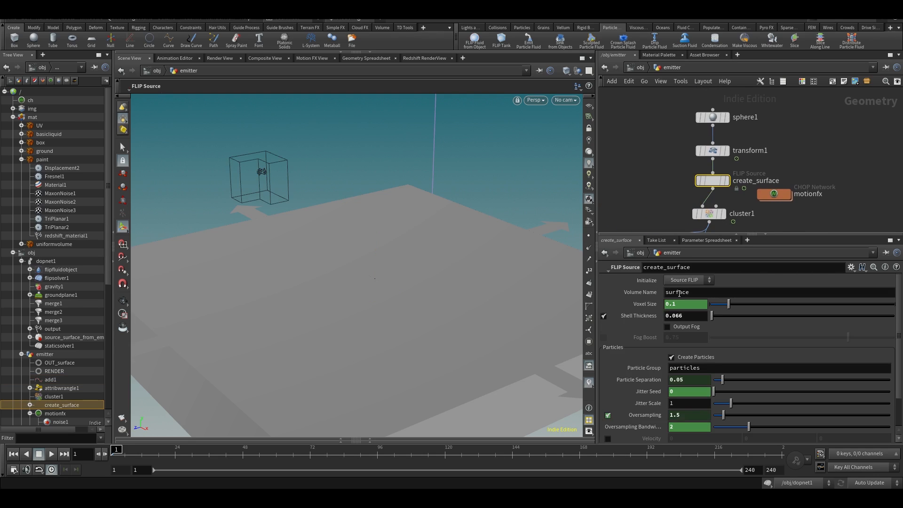
pyautogui.click(687, 305)
pyautogui.write('0.1')
pyautogui.press('Return')
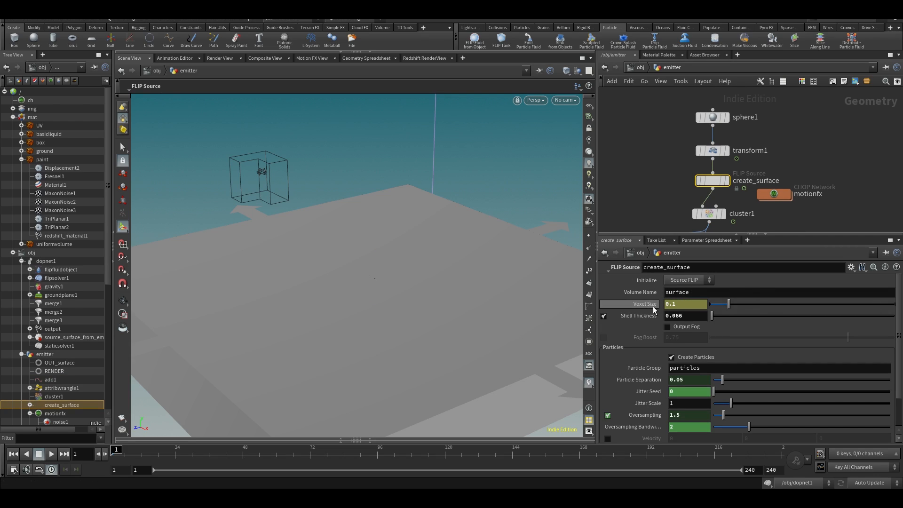
pyautogui.press('BackSpace')
pyautogui.write('2')
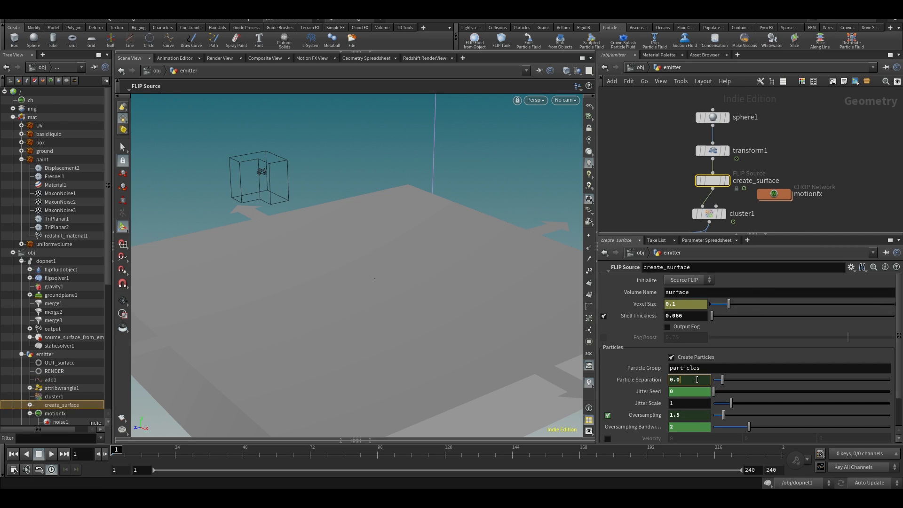
pyautogui.press('Return')
# - Compare the displayed results of cluster1 and add1 on the emitter sphere, leaving add1 displayed
pyautogui.keyDown('alt'); pyautogui.moveTo(313, 176); pyautogui.dragTo(213, 172, button='right'); pyautogui.keyUp('alt')
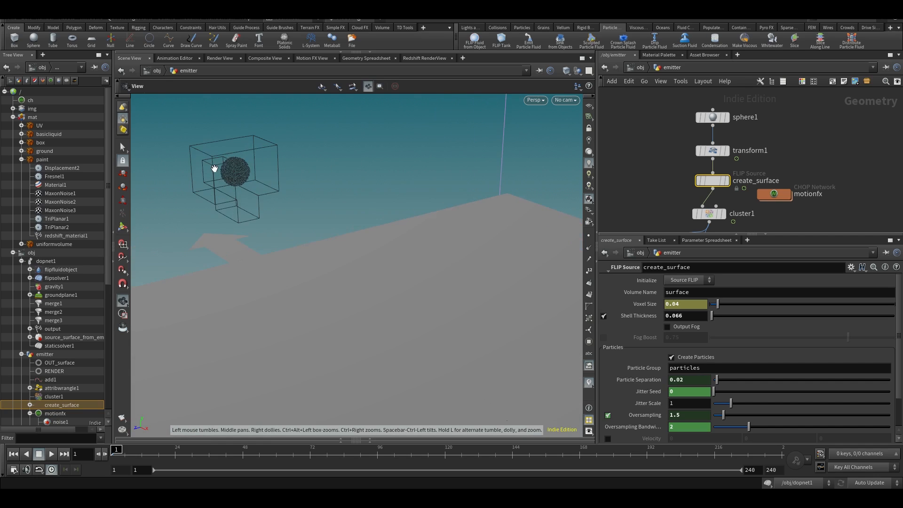
pyautogui.keyDown('alt'); pyautogui.moveTo(214, 171); pyautogui.dragTo(347, 190, button='middle'); pyautogui.keyUp('alt')
pyautogui.keyDown('alt'); pyautogui.moveTo(490, 200); pyautogui.dragTo(390, 203, button='middle'); pyautogui.keyUp('alt')
pyautogui.keyDown('alt'); pyautogui.moveTo(390, 204); pyautogui.dragTo(357, 213, button='right'); pyautogui.keyUp('alt')
pyautogui.moveTo(602, 181); pyautogui.dragTo(635, 66, button='middle')
pyautogui.click(666, 148)
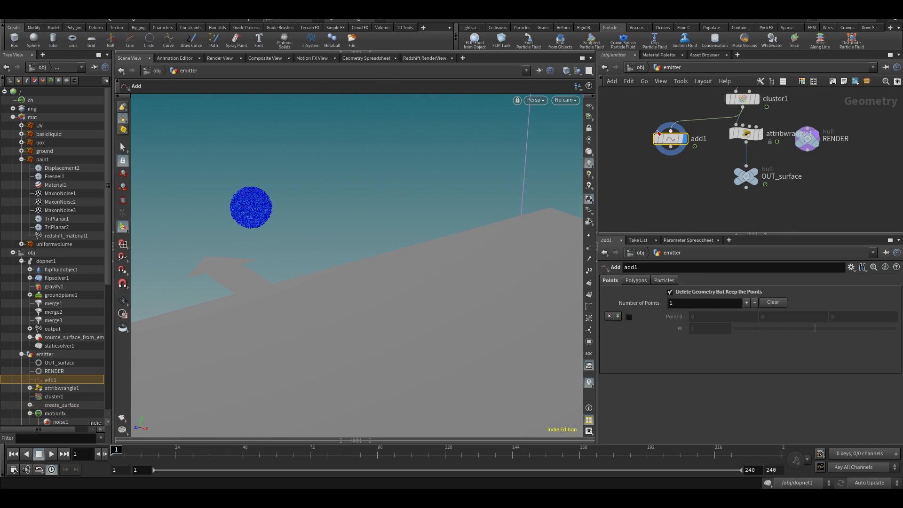
pyautogui.moveTo(658, 134); pyautogui.dragTo(656, 176, button='middle')
pyautogui.click(753, 141)
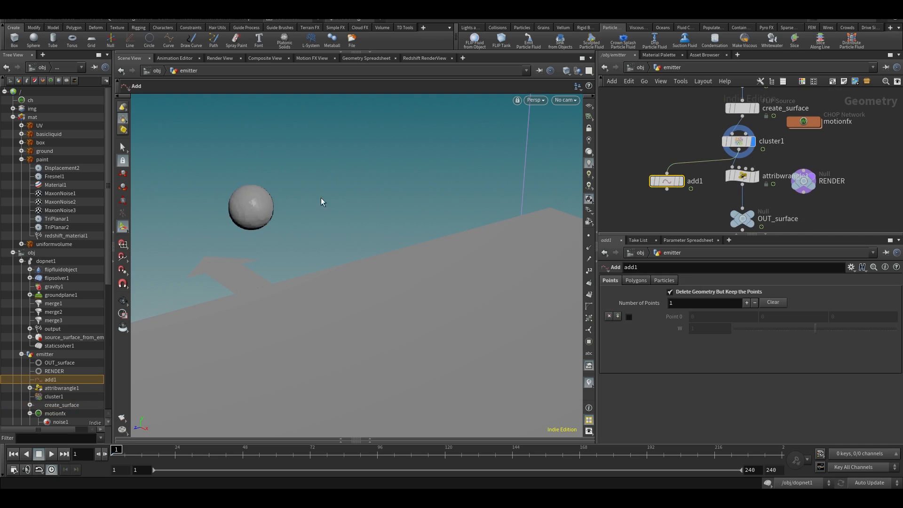
pyautogui.click(681, 181)
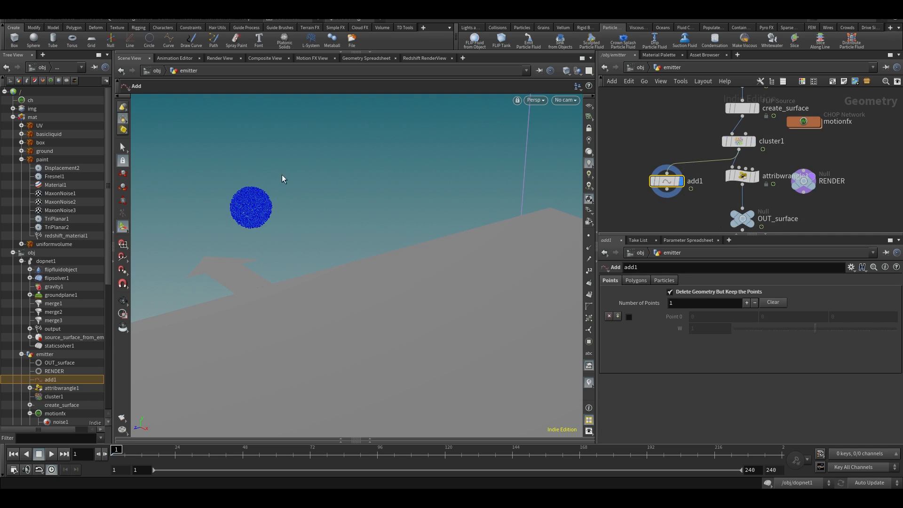
# - Append a displayed Color node to add1 and set it to Ramp from Attribute using the cluster attribute
pyautogui.moveTo(651, 226); pyautogui.dragTo(652, 183, button='middle')
pyautogui.press('Tab')
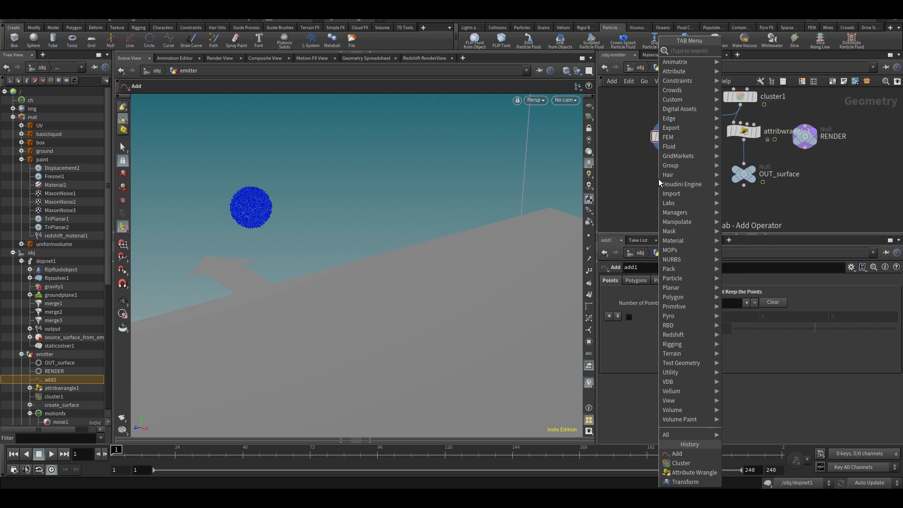
pyautogui.write('color')
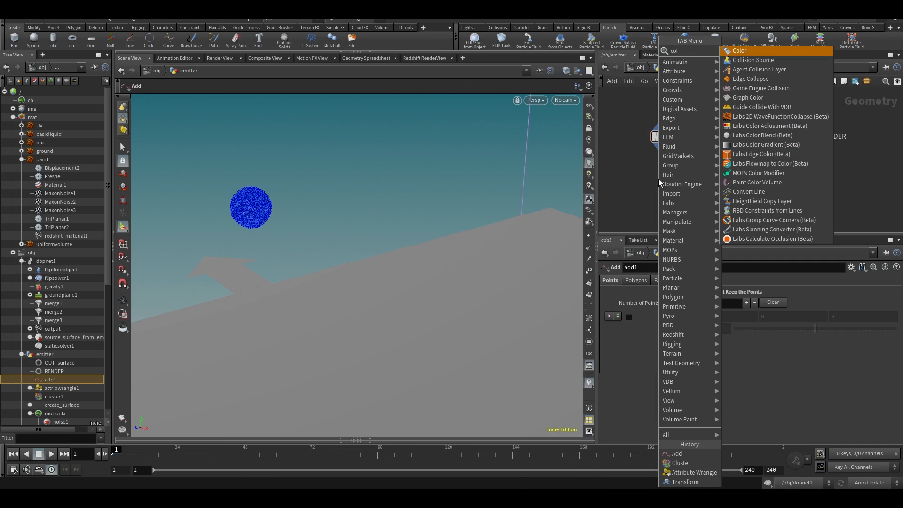
pyautogui.press('Return')
pyautogui.click(707, 328)
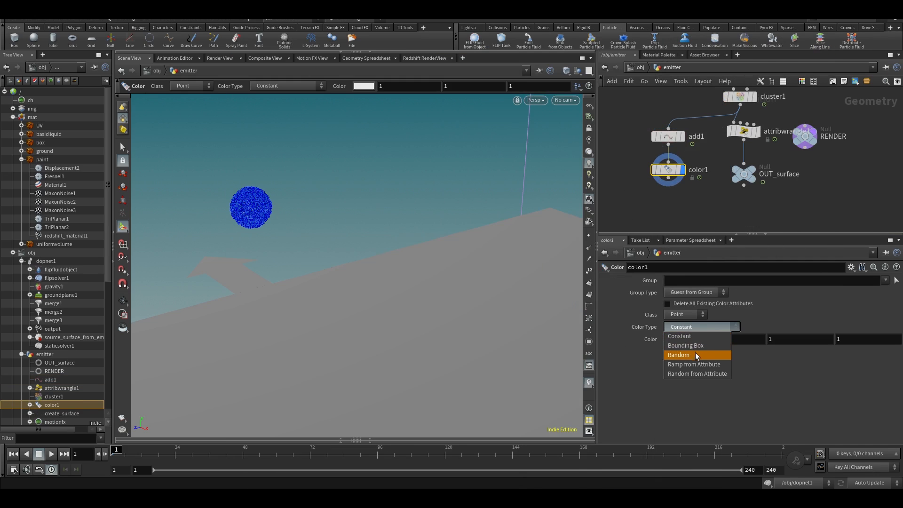
pyautogui.click(695, 355)
pyautogui.click(689, 339)
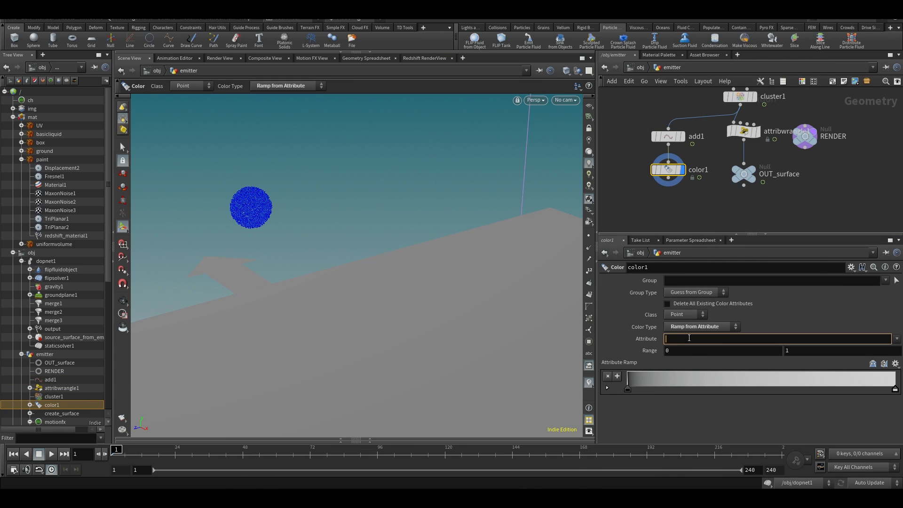
pyautogui.write('cluster')
pyautogui.press('Return')
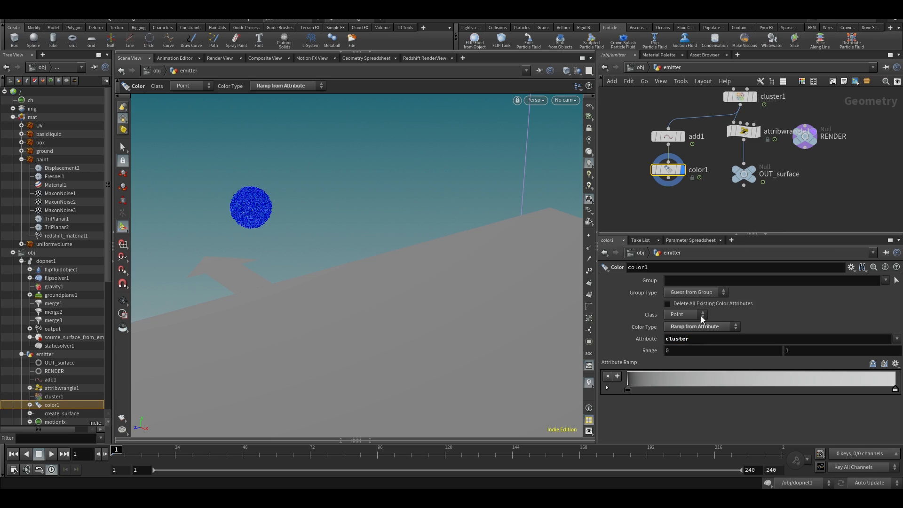
# - Check the attribute name on cluster1 and switch the Color node to Random from Attribute using cluster
pyautogui.click(740, 97)
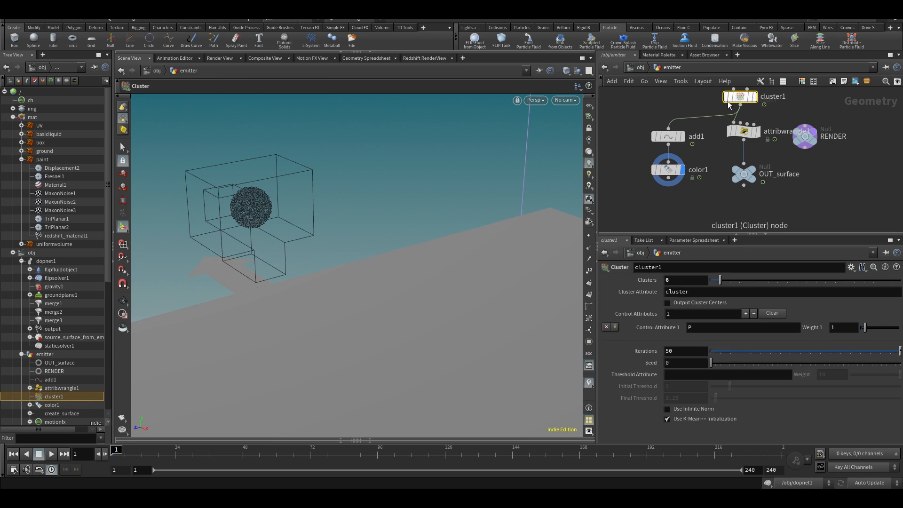
pyautogui.moveTo(690, 291); pyautogui.dragTo(590, 297)
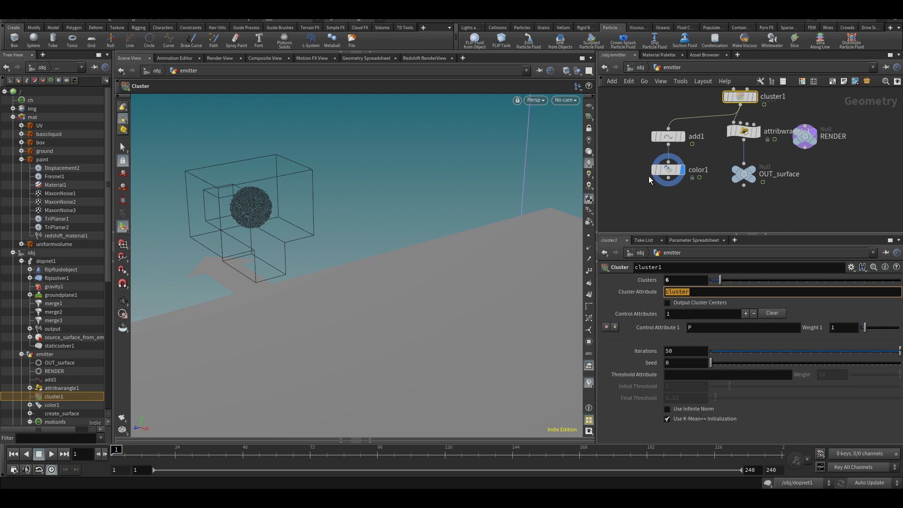
pyautogui.click(668, 170)
pyautogui.click(698, 327)
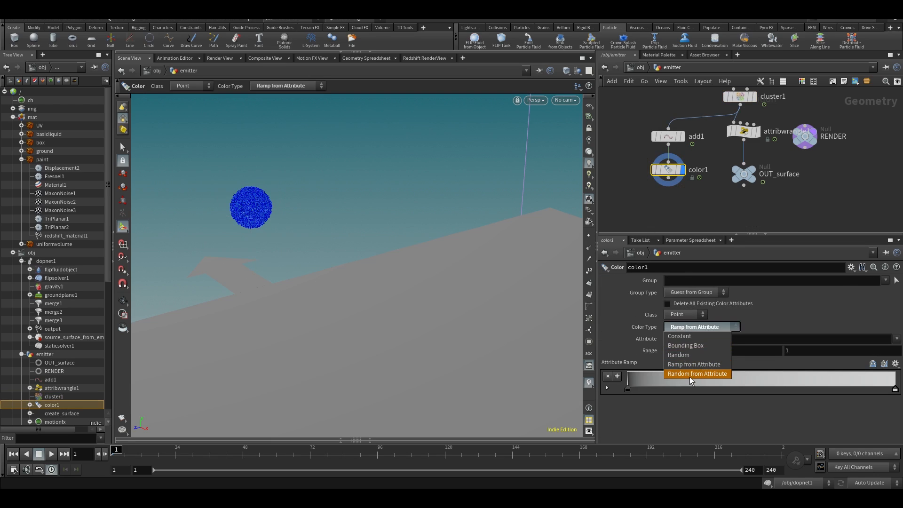
pyautogui.click(691, 374)
pyautogui.click(687, 350)
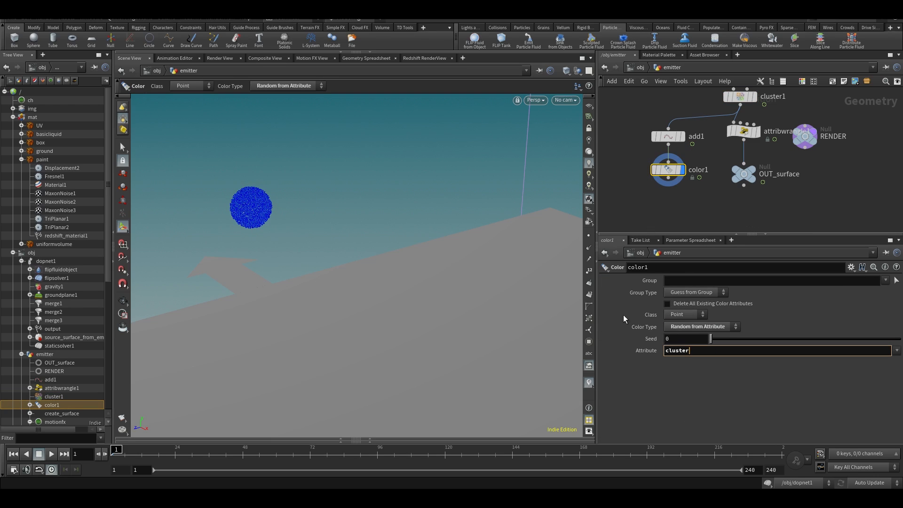
pyautogui.press('Return')
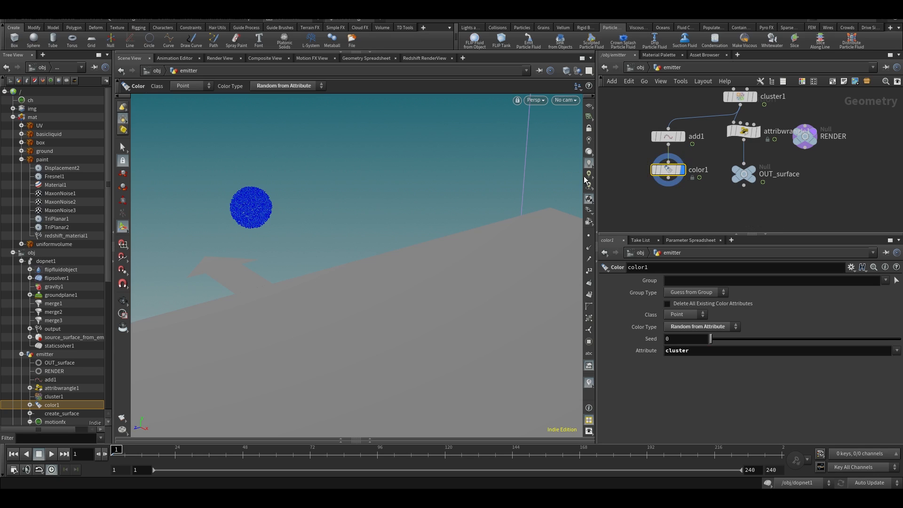
# - Sort the Geometry Spreadsheet by cluster in both directions to inspect the points' colours, and return to the Scene View
pyautogui.click(386, 58)
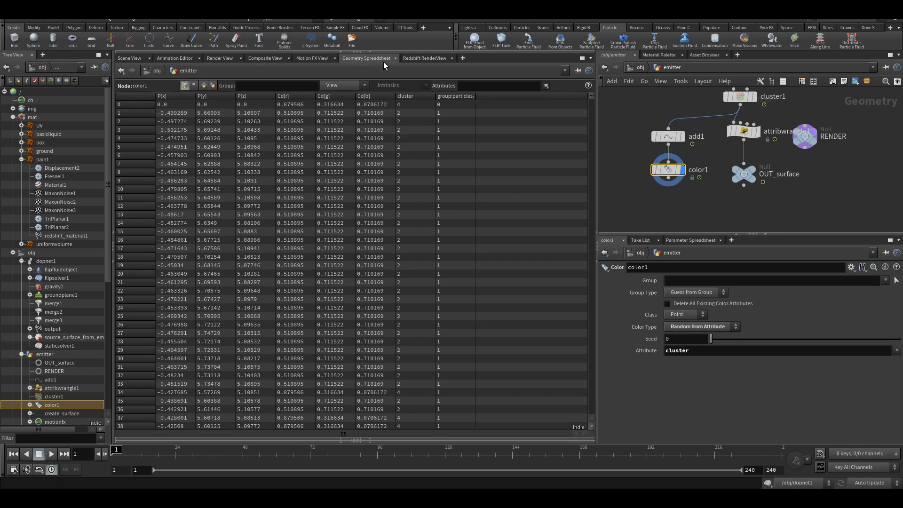
pyautogui.click(419, 97)
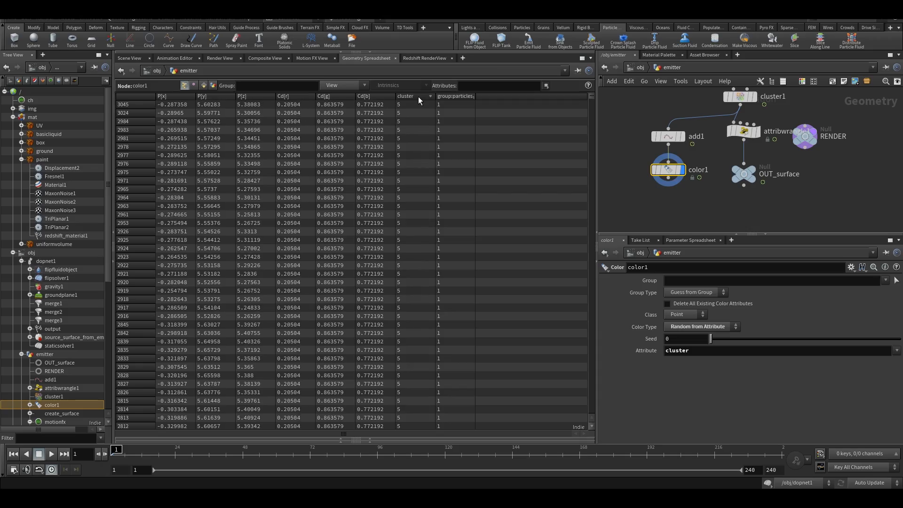
pyautogui.click(419, 97)
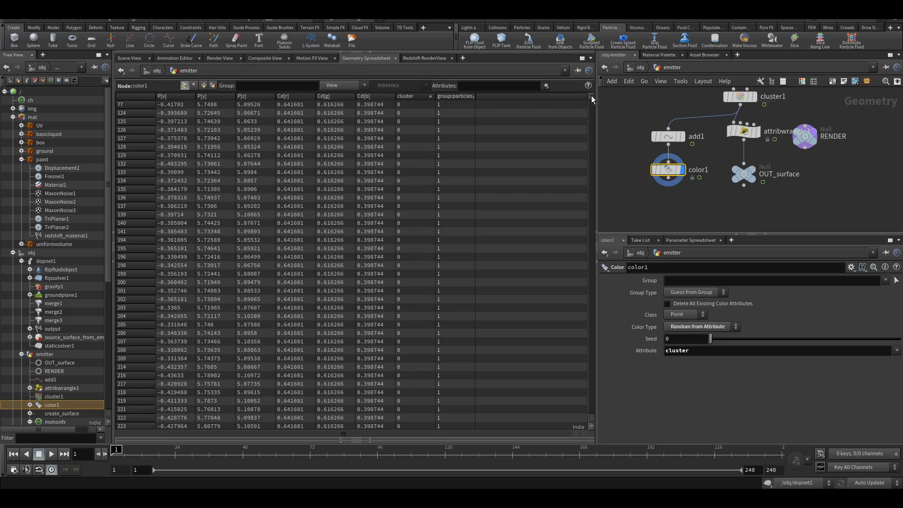
pyautogui.moveTo(592, 95)
pyautogui.mouseDown()
pyautogui.moveTo(596, 436)
pyautogui.moveTo(593, 80)
pyautogui.mouseUp()
pyautogui.click(130, 58)
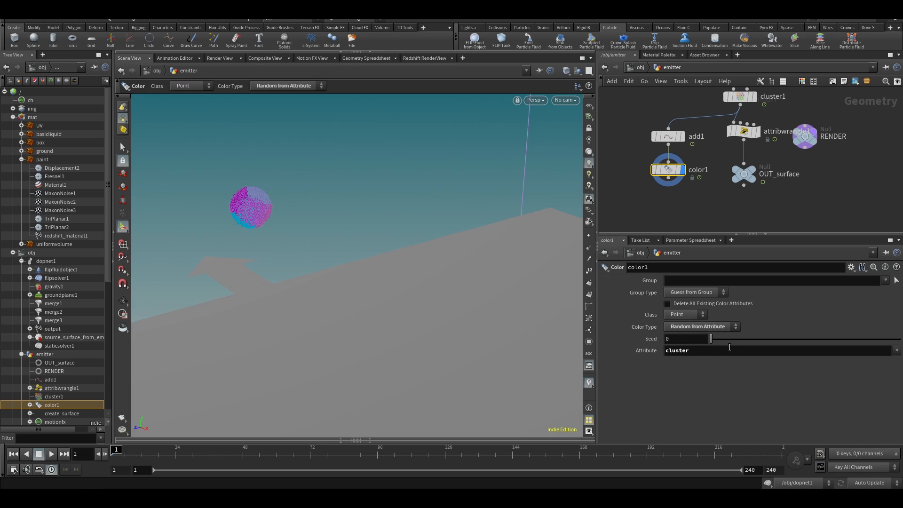
# - Raise the Cluster node's Clusters to 14 and inspect the coloured points on the emitter sphere
pyautogui.moveTo(730, 340); pyautogui.dragTo(658, 349)
pyautogui.press('Escape')
pyautogui.moveTo(276, 258)
pyautogui.mouseDown()
pyautogui.moveTo(289, 253)
pyautogui.moveTo(281, 250)
pyautogui.mouseUp()
pyautogui.press('Return')
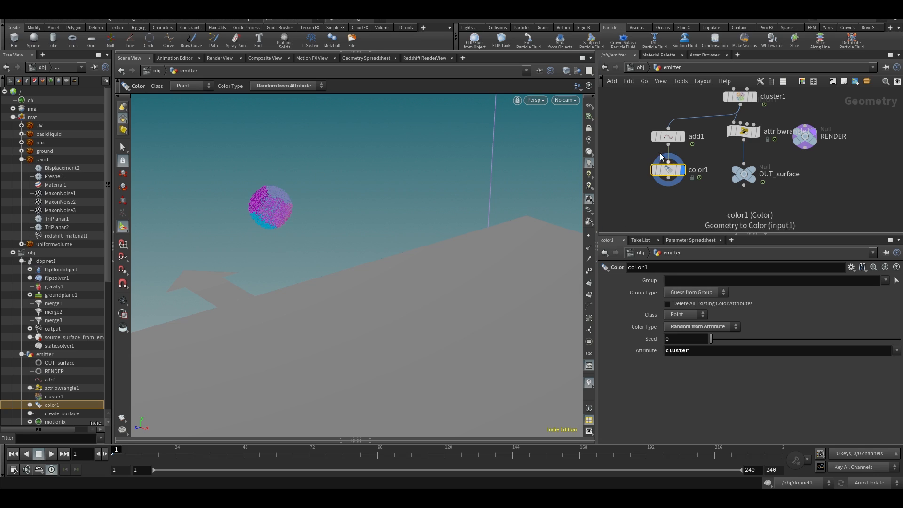
pyautogui.moveTo(656, 100); pyautogui.dragTo(658, 156, button='middle')
pyautogui.click(741, 152)
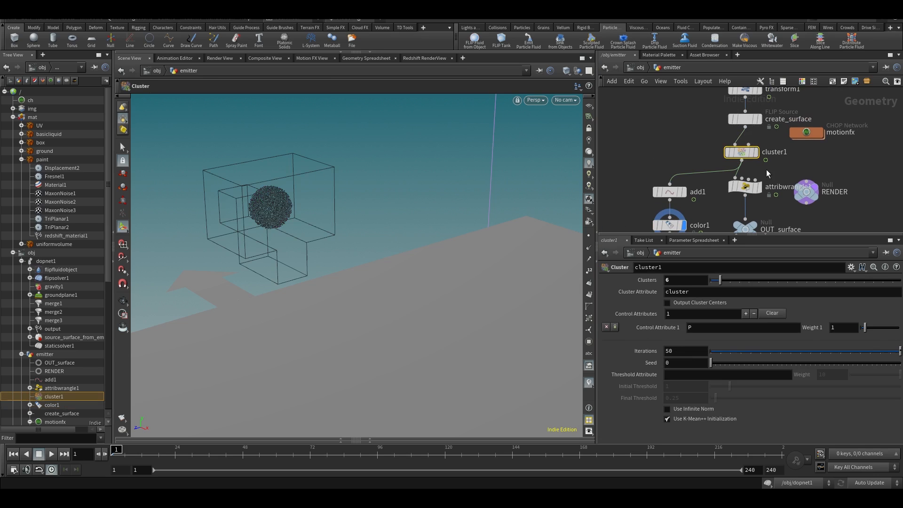
pyautogui.moveTo(729, 281); pyautogui.dragTo(734, 282)
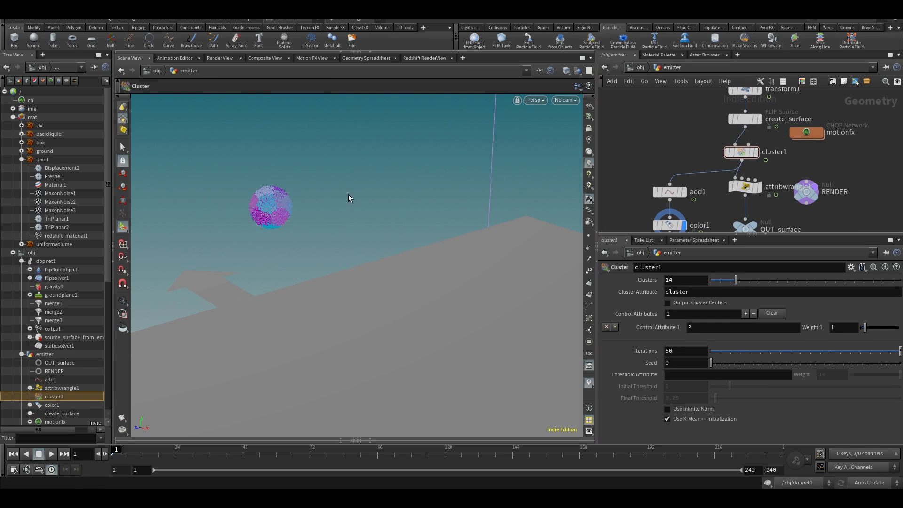
pyautogui.moveTo(657, 147); pyautogui.dragTo(646, 128, button='middle')
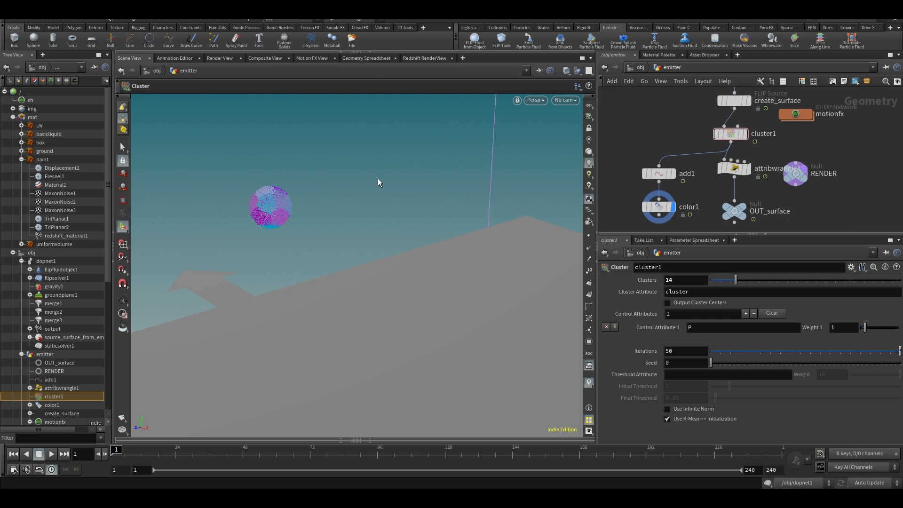
pyautogui.moveTo(379, 183); pyautogui.dragTo(349, 173)
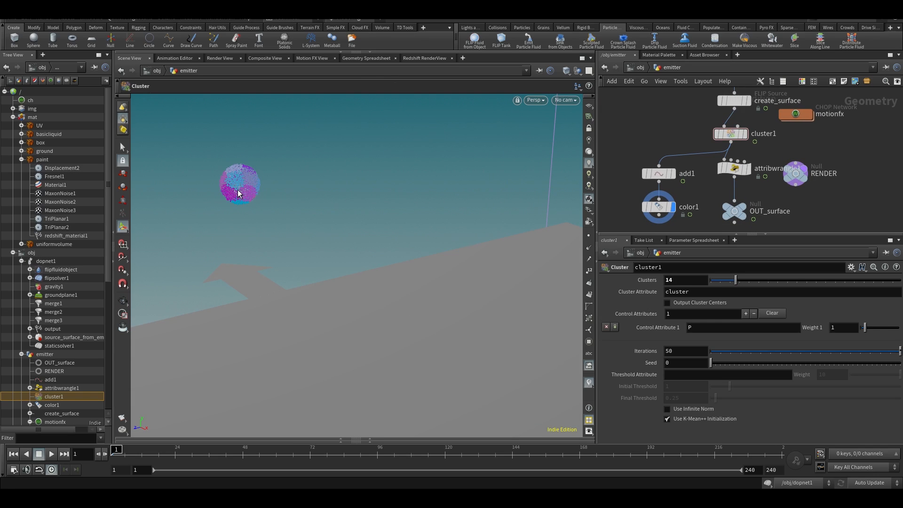
pyautogui.click(734, 168)
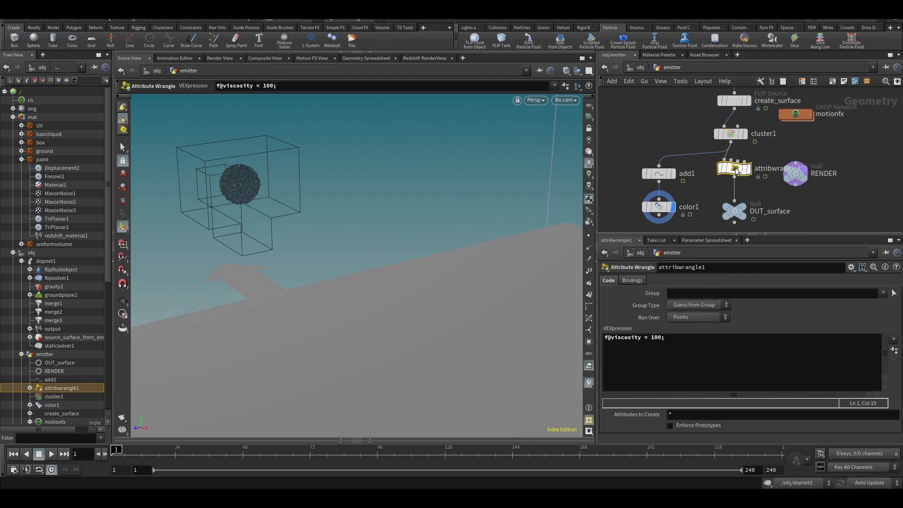
pyautogui.click(696, 362)
pyautogui.hotkey('ctrl', 'a')
pyautogui.press('BackSpace')
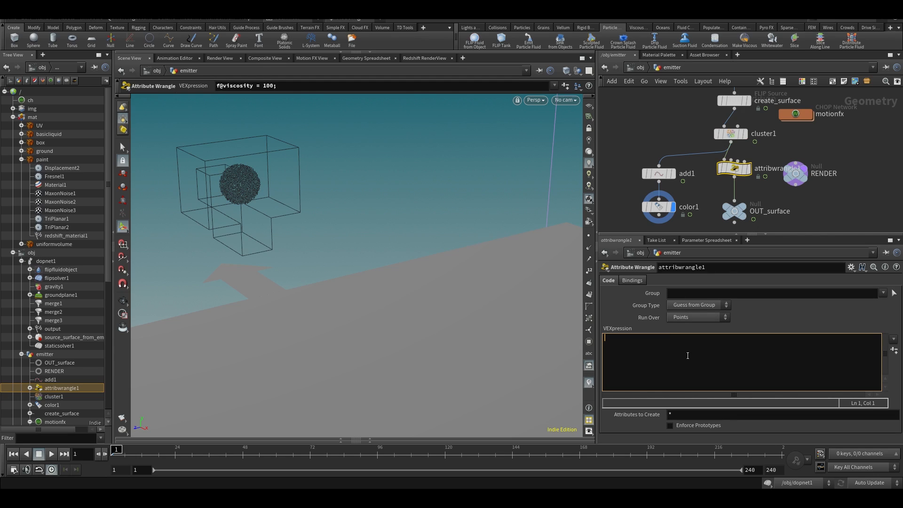
pyautogui.write('float rand = rand( ')
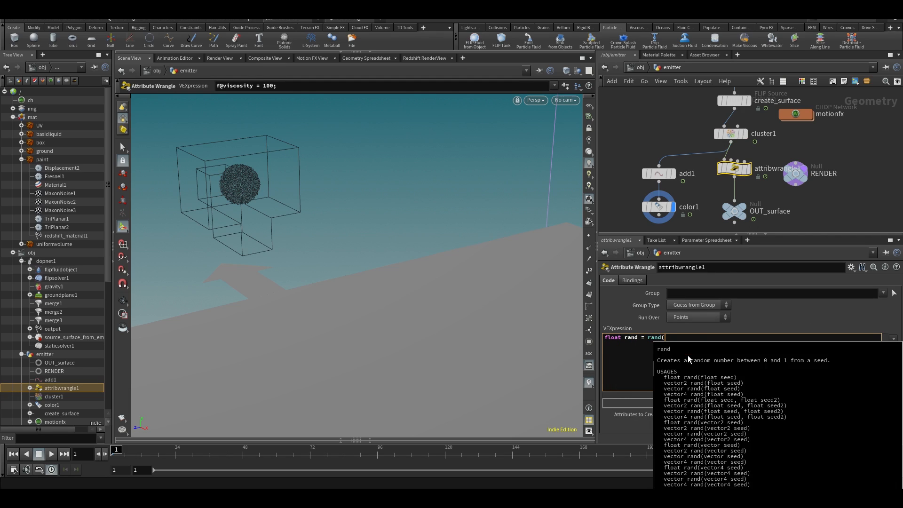
pyautogui.write('@cluster);')
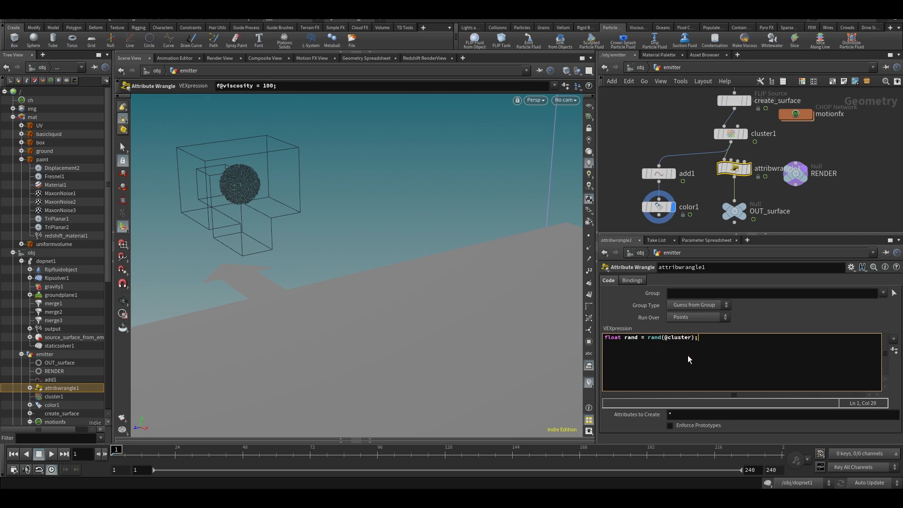
pyautogui.hotkey('ctrl', 's')
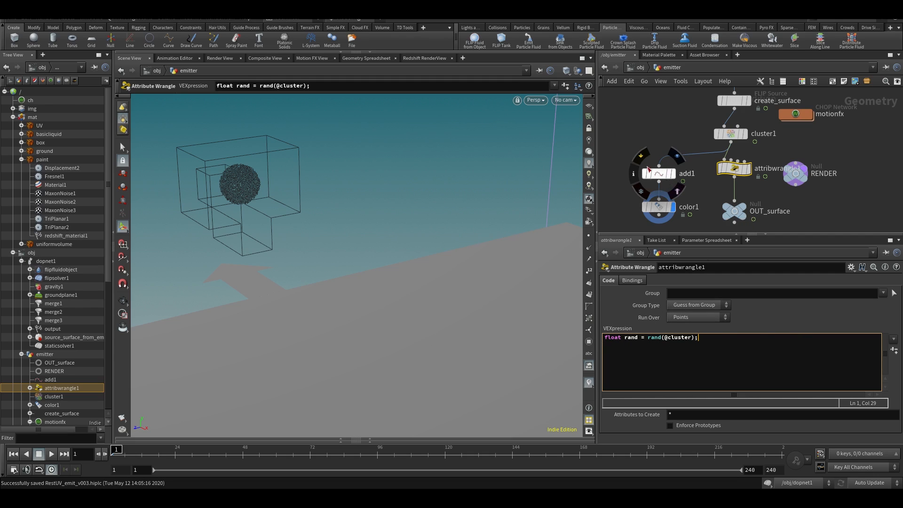
pyautogui.scroll(-2, 630, 118)
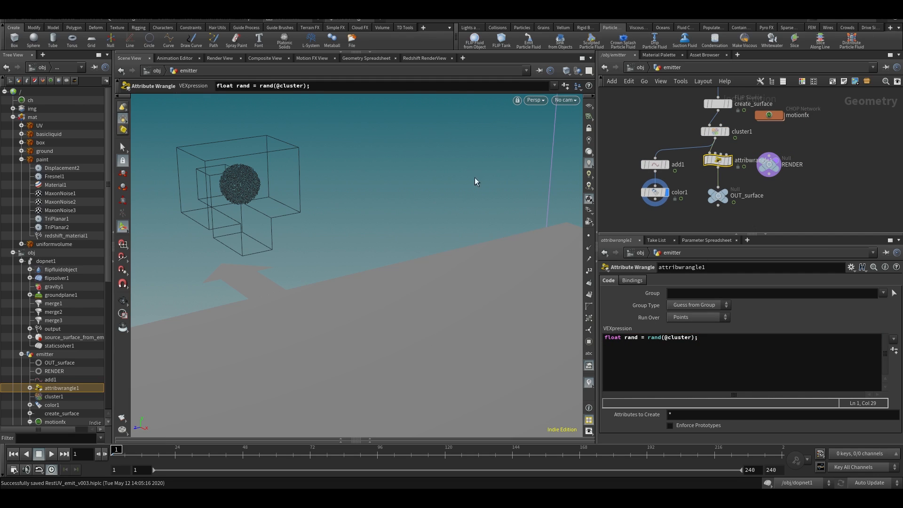
# - Switch to the browser, skim the Howdini101 course page, and return to Houdini
pyautogui.hotkey('alt', 'Tab')
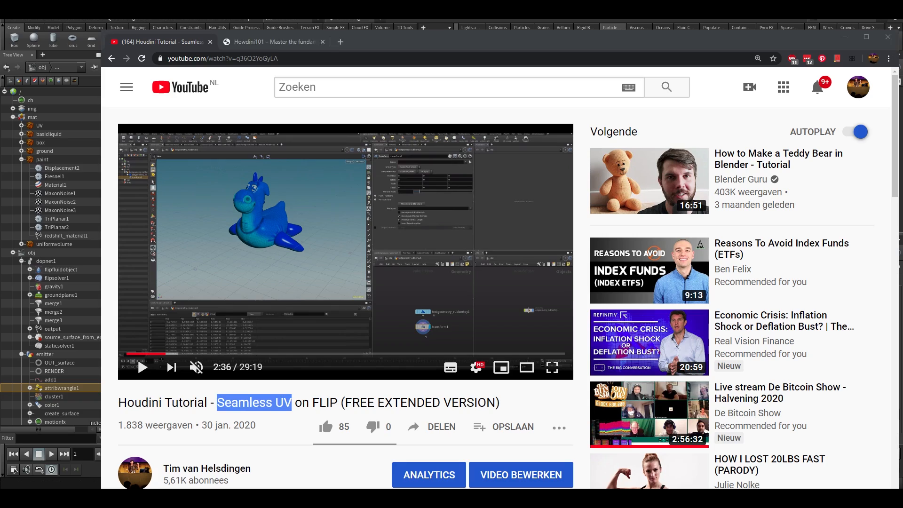
pyautogui.click(250, 44)
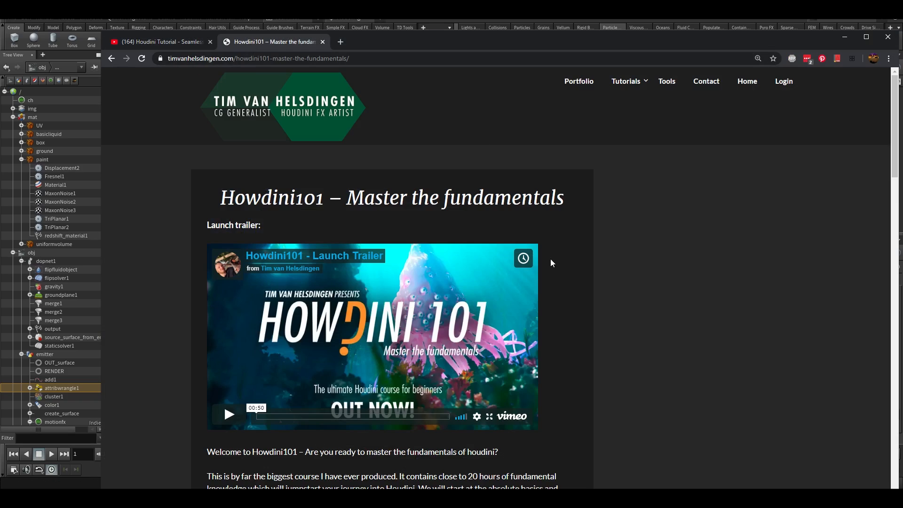
pyautogui.scroll(-12, 550, 259)
pyautogui.scroll(10, 549, 268)
pyautogui.scroll(-15, 433, 298)
pyautogui.scroll(8, 441, 305)
pyautogui.scroll(10, 441, 305)
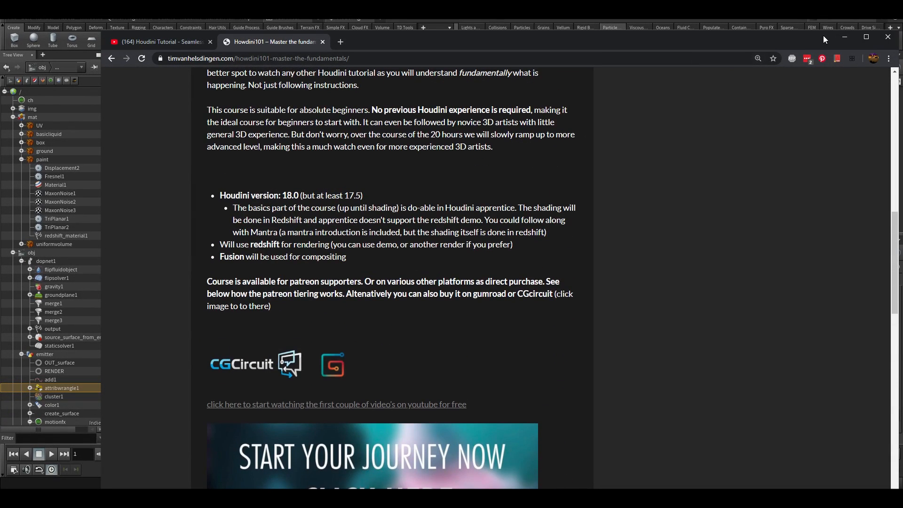
pyautogui.click(845, 38)
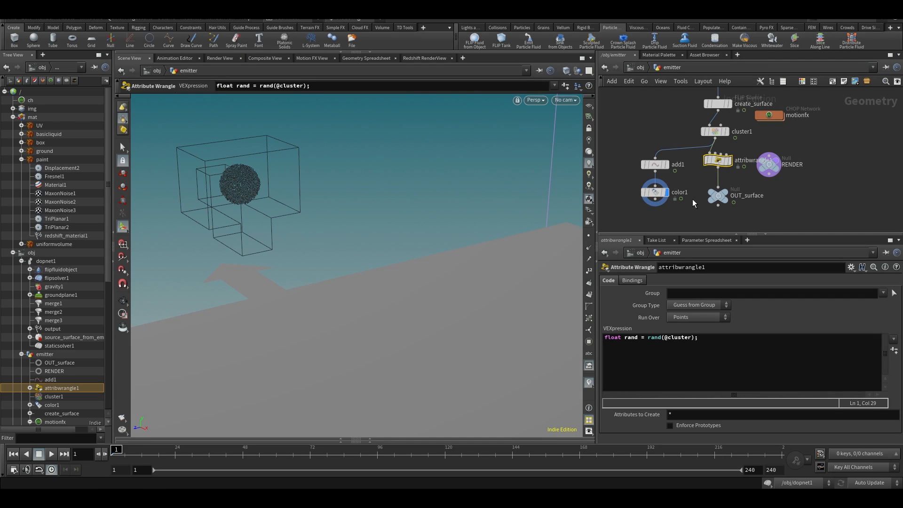
pyautogui.click(687, 216)
pyautogui.moveTo(687, 216); pyautogui.dragTo(678, 213, button='middle')
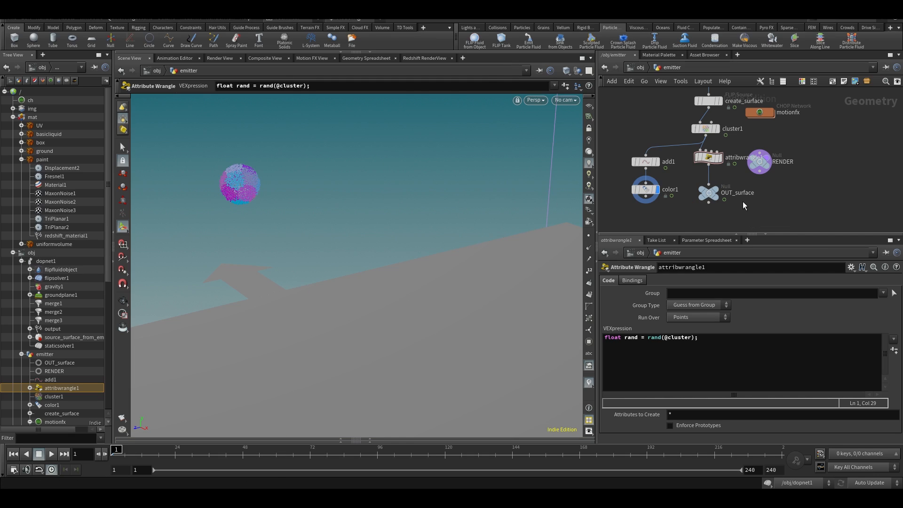
pyautogui.moveTo(741, 191); pyautogui.dragTo(736, 187, button='middle')
pyautogui.moveTo(699, 338); pyautogui.dragTo(622, 350)
pyautogui.click(635, 348)
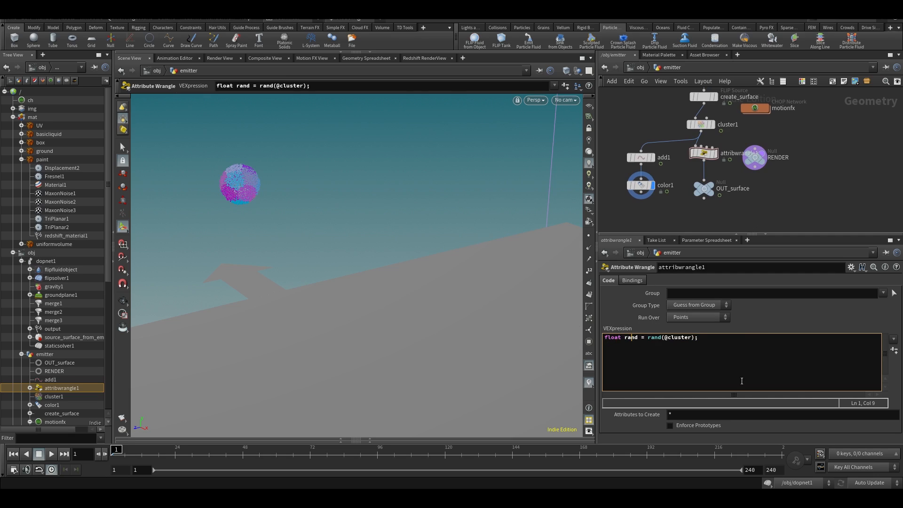
pyautogui.click(743, 357)
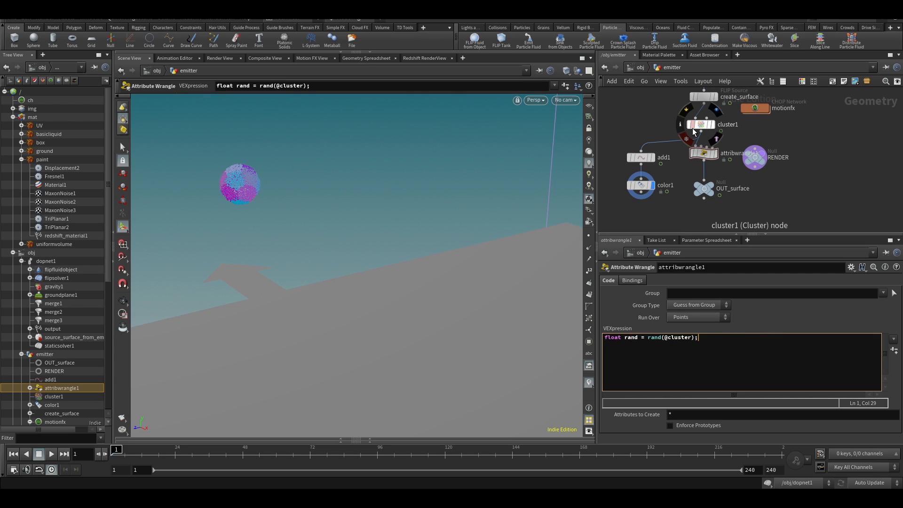
pyautogui.moveTo(782, 181); pyautogui.dragTo(783, 186, button='middle')
pyautogui.click(753, 353)
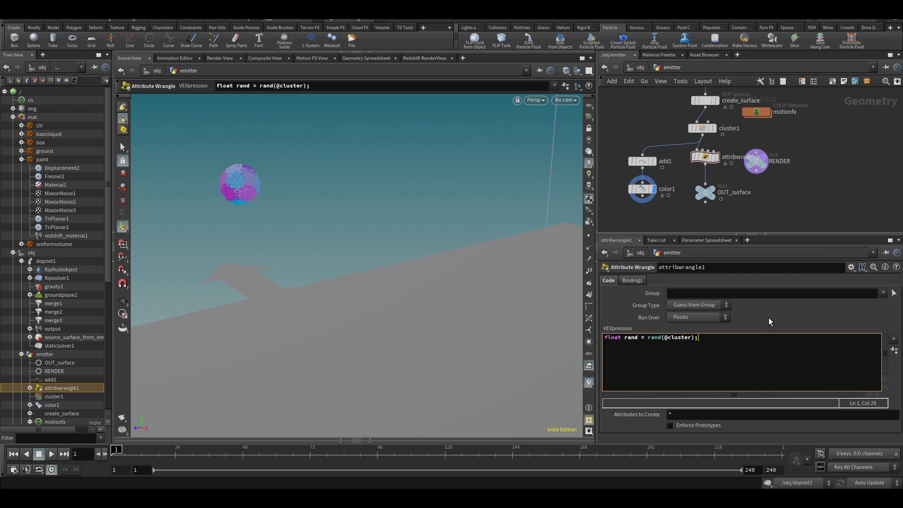
pyautogui.hotkey('ctrl', 's')
# - Add the line f@viscosity = fit01(rand, chf('min'), chf('max')); to the attribute wrangle's VEXpression and apply it
pyautogui.press('Return')
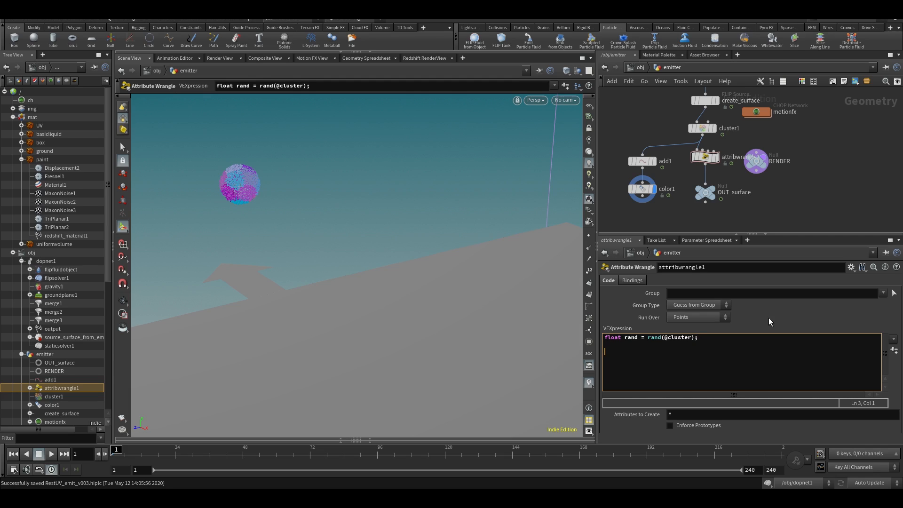
pyautogui.write('f@visvosity =')
pyautogui.press('BackSpace')
pyautogui.press('BackSpace')
pyautogui.press('BackSpace')
pyautogui.press('BackSpace')
pyautogui.press('BackSpace')
pyautogui.press('BackSpace')
pyautogui.press('BackSpace')
pyautogui.press('BackSpace')
pyautogui.press('BackSpace')
pyautogui.write('cosity = fit01(rand')
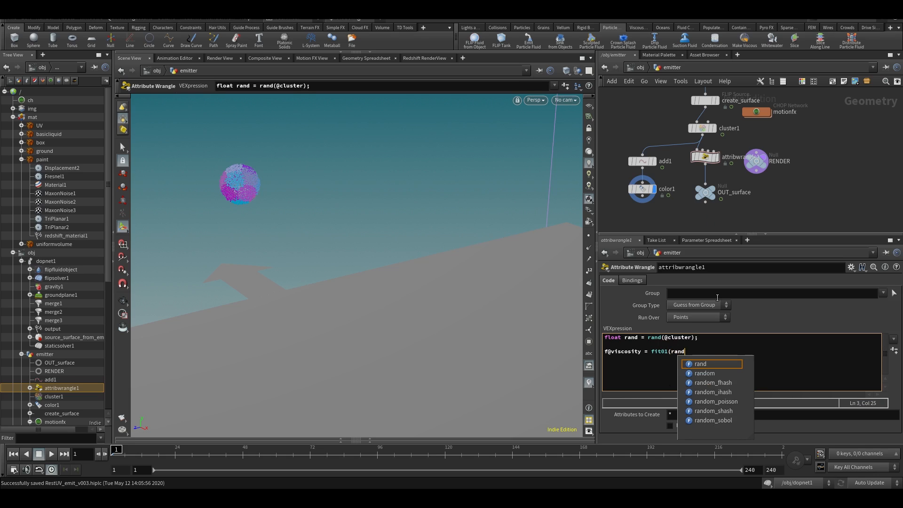
pyautogui.write(", chf('mi")
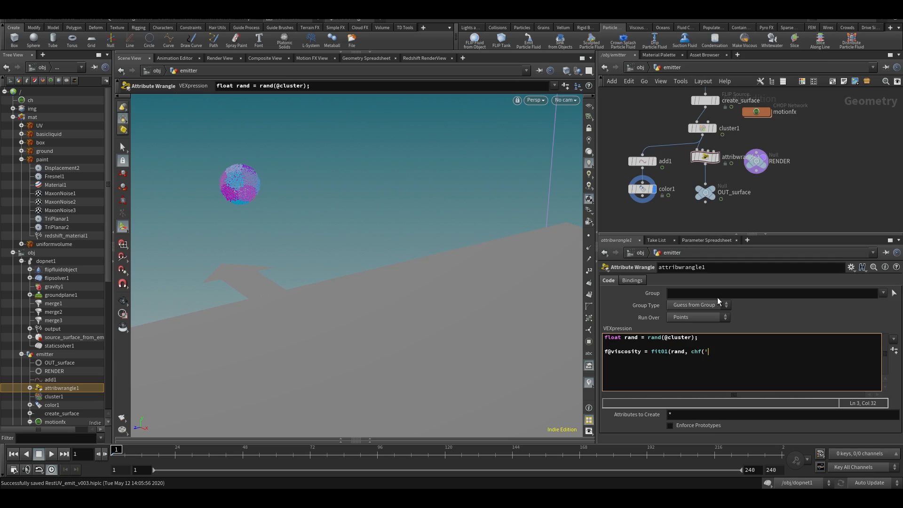
pyautogui.write("n'), chf('max');")
pyautogui.hotkey('ctrl', 'Return')
pyautogui.press('BackSpace')
pyautogui.write(');')
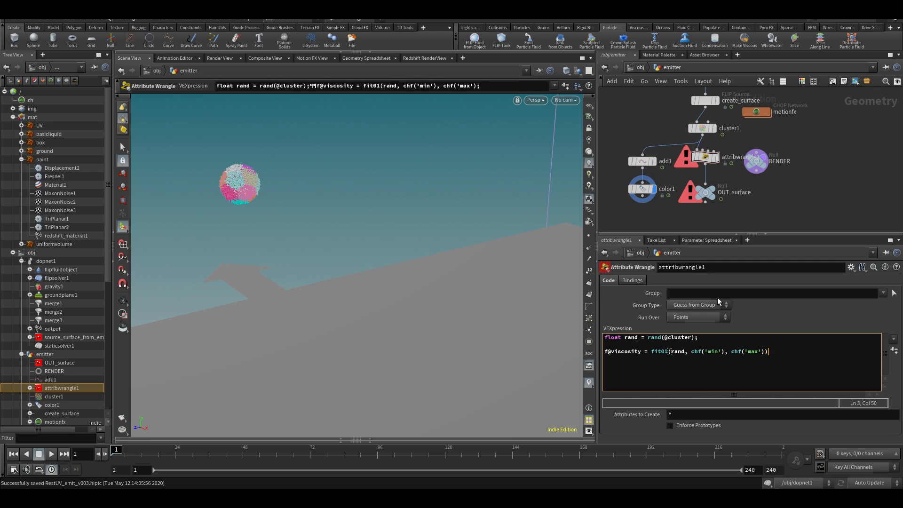
pyautogui.hotkey('ctrl', 'Return')
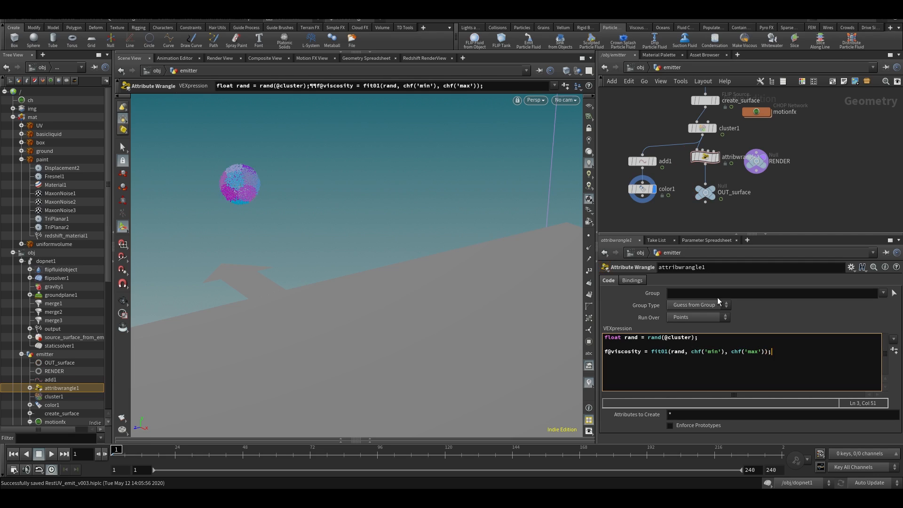
# - Create the wrangle's Min and Max parameters from the channel references, set them to 10 and 100, and save the scene
pyautogui.click(894, 350)
pyautogui.scroll(-1, 734, 423)
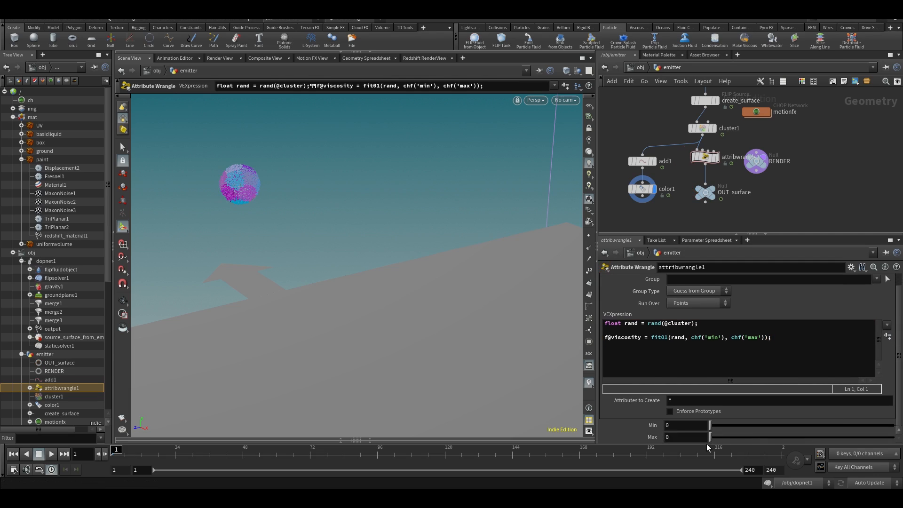
pyautogui.click(680, 426)
pyautogui.write('10')
pyautogui.press('Tab')
pyautogui.write('100')
pyautogui.press('Return')
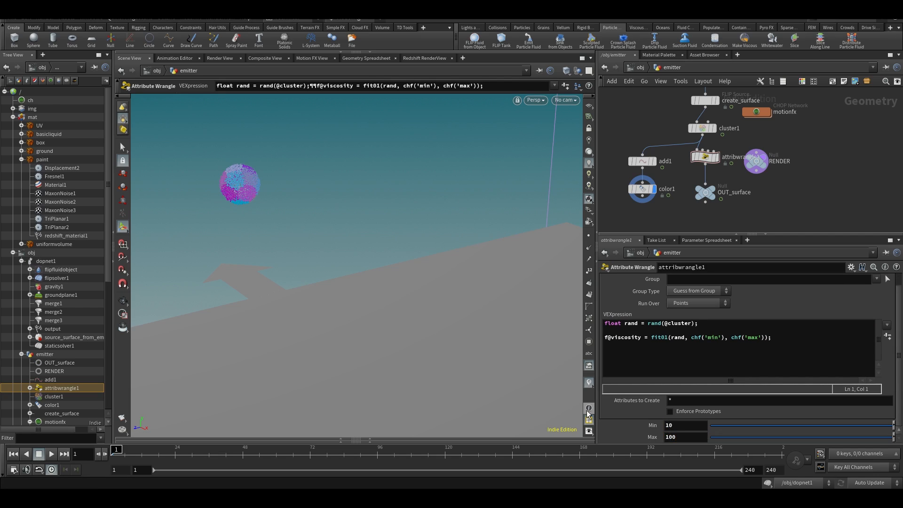
pyautogui.hotkey('ctrl', 's')
# - Set the attribute wrangle's Min to 1 and Max to 1000
pyautogui.click(682, 426)
pyautogui.write('1')
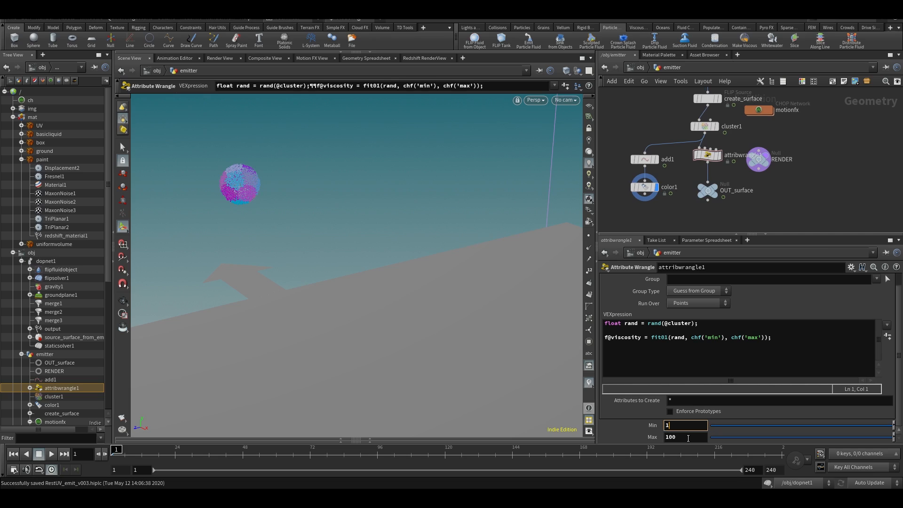
pyautogui.press('Tab')
pyautogui.write('100')
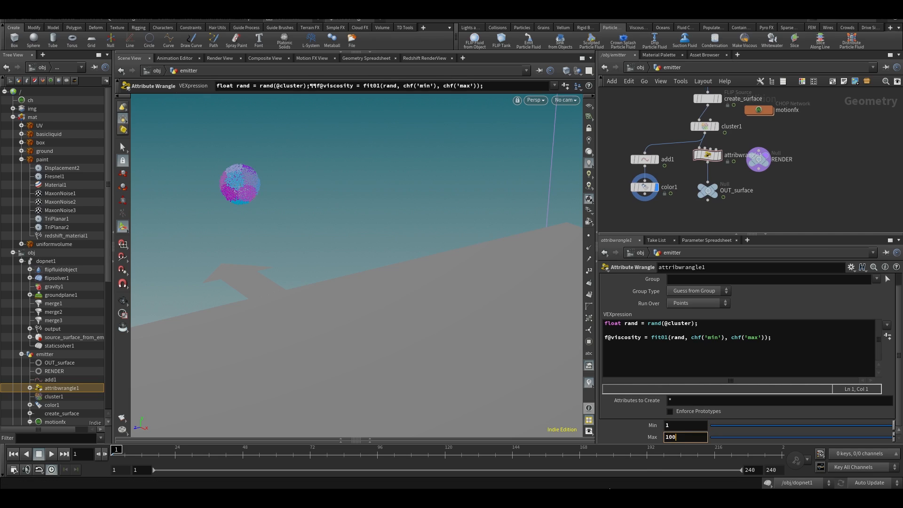
pyautogui.press('Return')
# - Display OUT_surface, play the fluid simulation from a wider view to check the stream, and rewind to frame 1
pyautogui.click(724, 176)
pyautogui.press('Up')
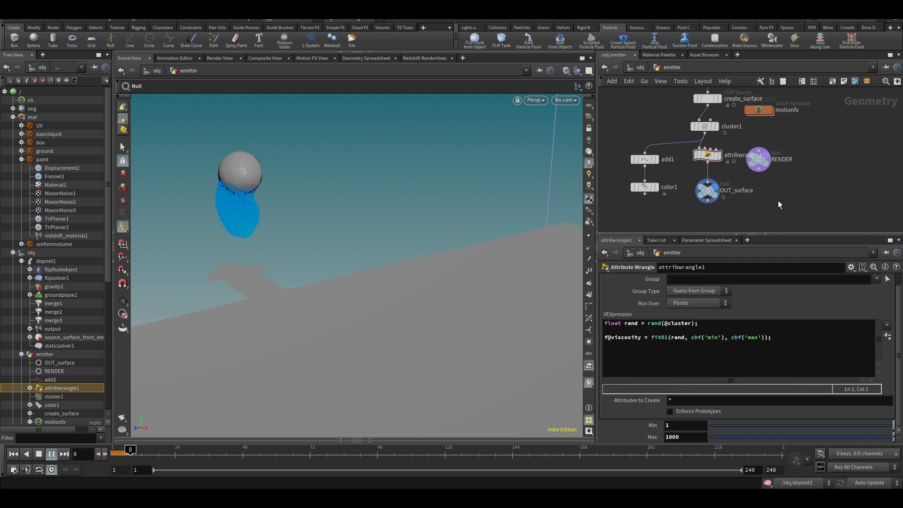
pyautogui.press('Escape')
pyautogui.scroll(-6, 390, 230)
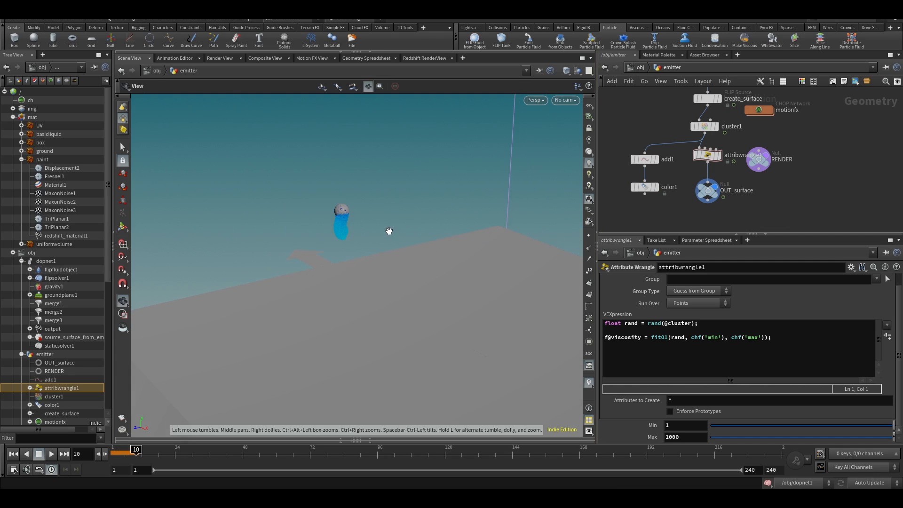
pyautogui.hotkey('ctrl', 'Up')
pyautogui.press('Up')
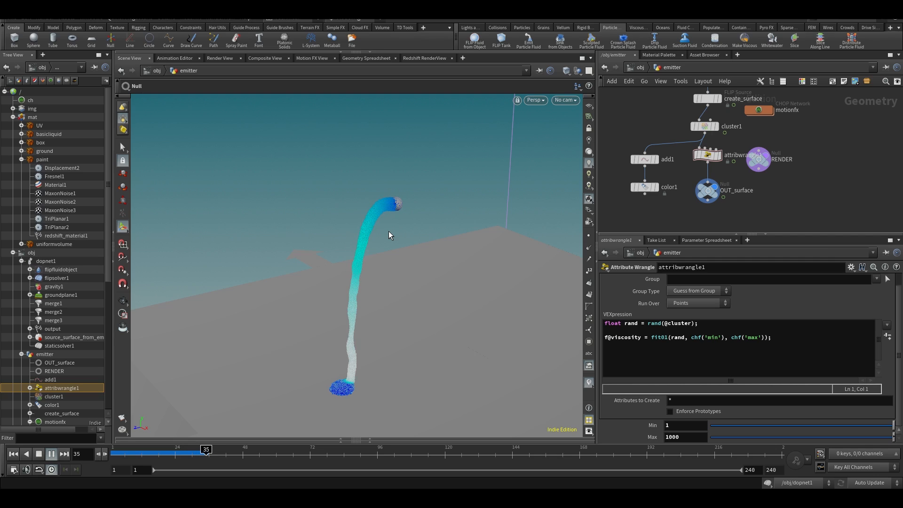
pyautogui.press('Escape')
pyautogui.hotkey('ctrl', 'Up')
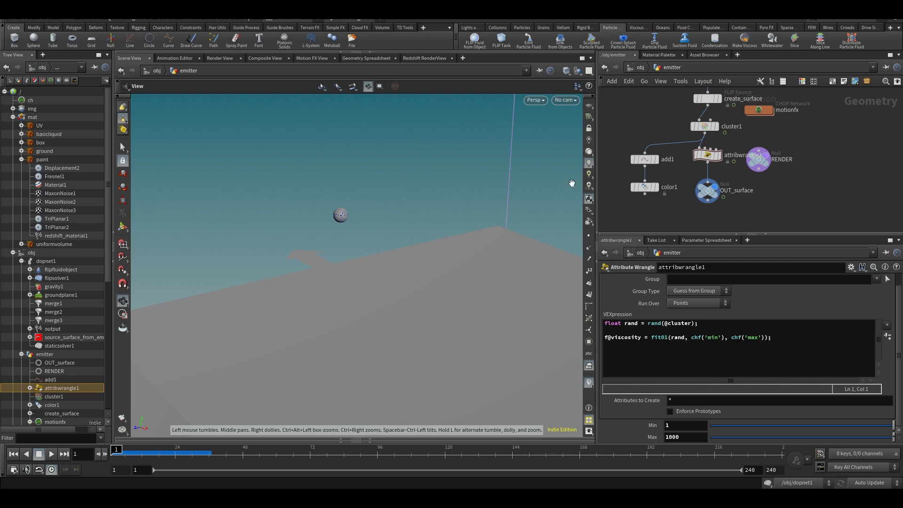
# - Set the Clusters value of cluster1 to 3
pyautogui.moveTo(636, 114); pyautogui.dragTo(707, 141)
pyautogui.doubleClick(669, 280)
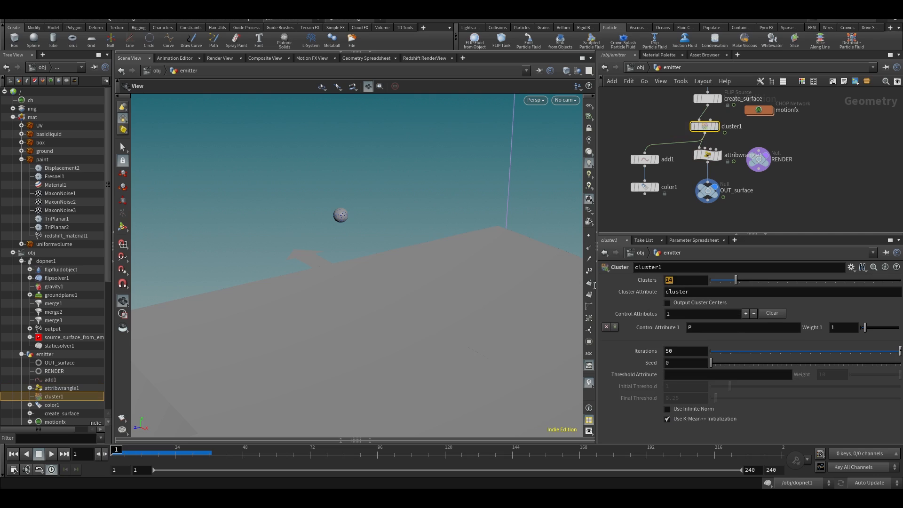
pyautogui.write('3')
pyautogui.press('Return')
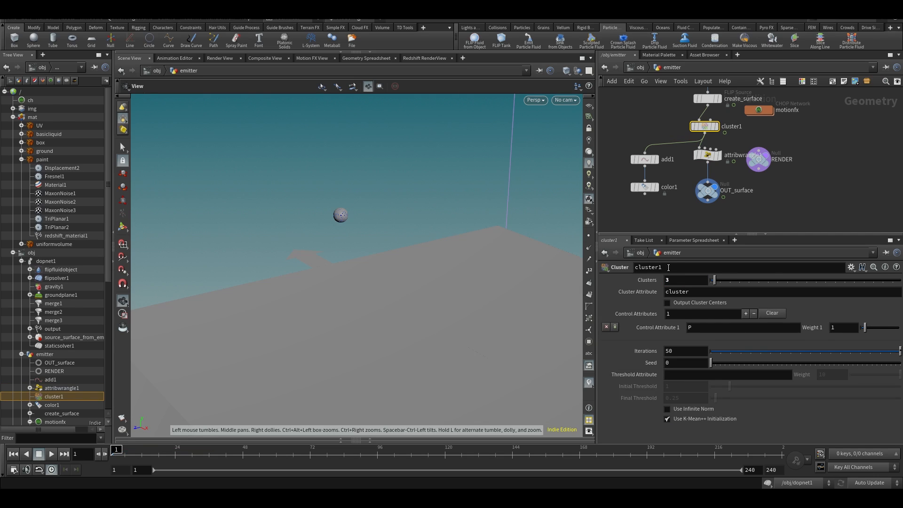
# - Set the attribute wrangle's Min to 0 and Max to 500, then play the simulation and scrub back to frame 23
pyautogui.click(707, 155)
pyautogui.doubleClick(690, 425)
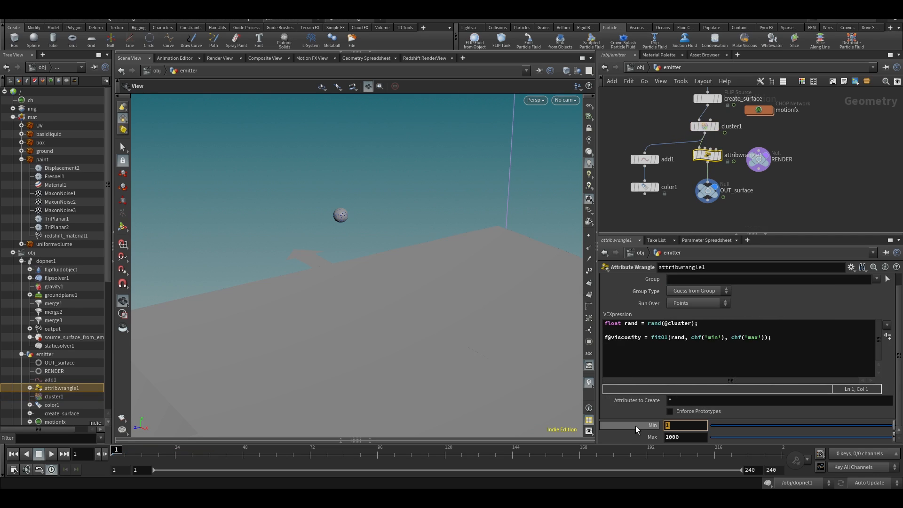
pyautogui.write('0')
pyautogui.press('Tab')
pyautogui.write('500')
pyautogui.press('Return')
pyautogui.press('Up')
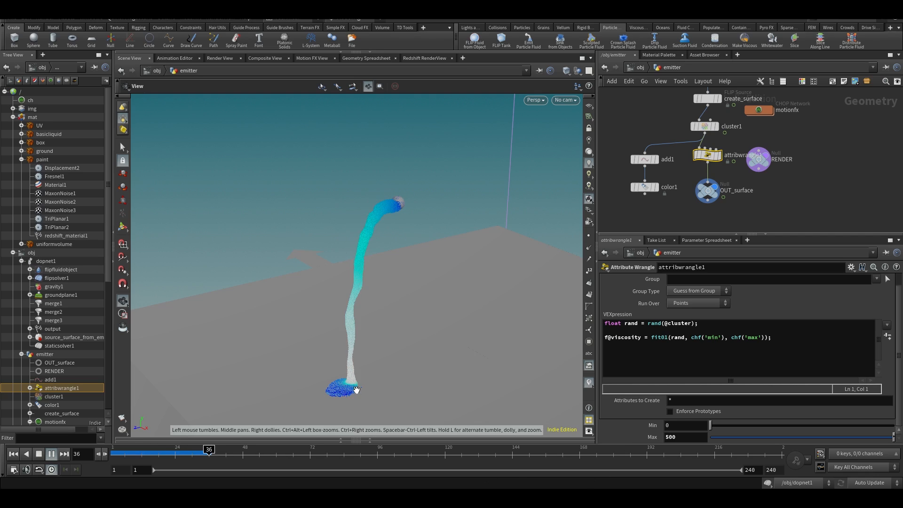
pyautogui.click(172, 459)
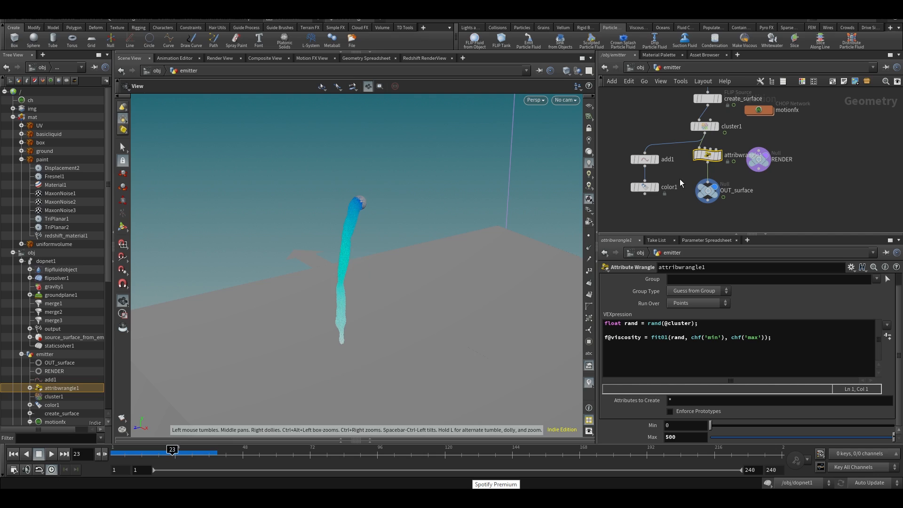
# - Inspect OUT_surface's per-point viscosity in the Geometry Spreadsheet, sorting it in both directions
pyautogui.click(708, 190)
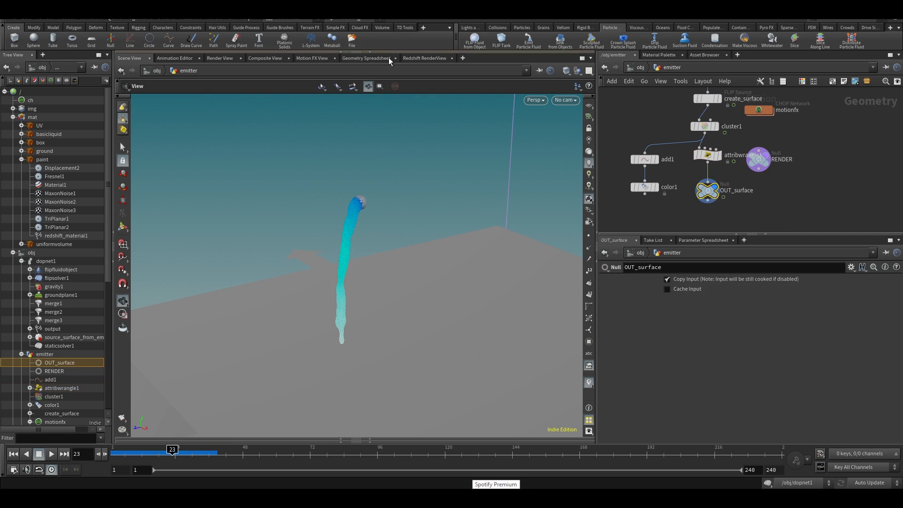
pyautogui.click(376, 58)
pyautogui.click(339, 99)
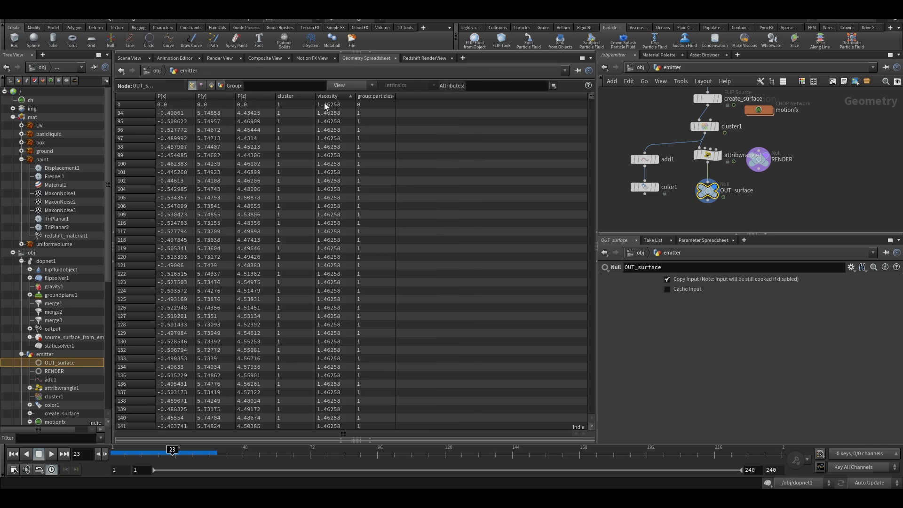
pyautogui.click(332, 96)
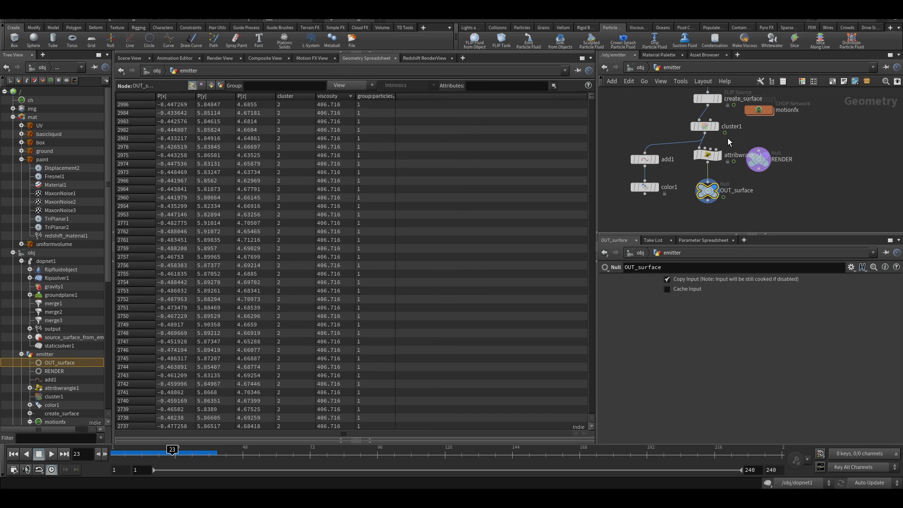
# - Check the cluster1 settings, set the attribute wrangle's Min to 3 and Max to 250, and save the scene
pyautogui.moveTo(625, 106); pyautogui.dragTo(643, 125, button='middle')
pyautogui.click(715, 144)
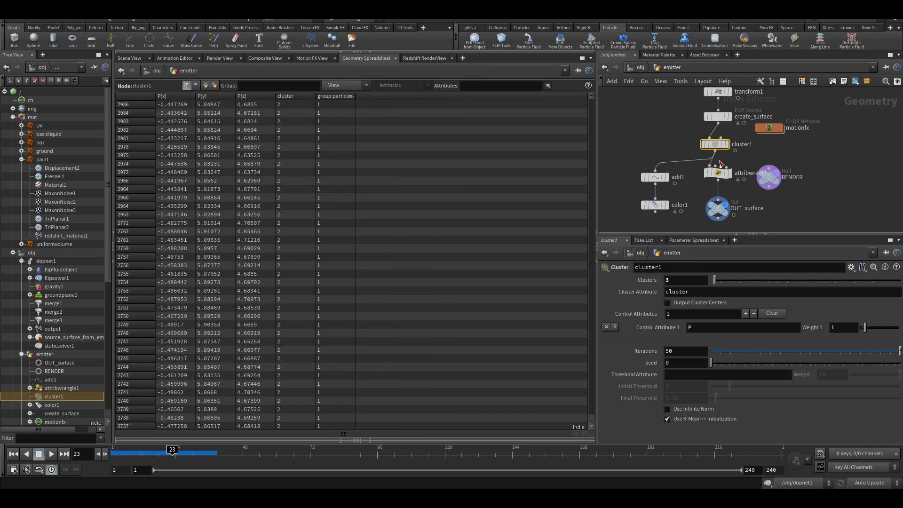
pyautogui.moveTo(724, 280); pyautogui.dragTo(719, 283)
pyautogui.click(717, 174)
pyautogui.moveTo(696, 443); pyautogui.dragTo(654, 428)
pyautogui.write('3')
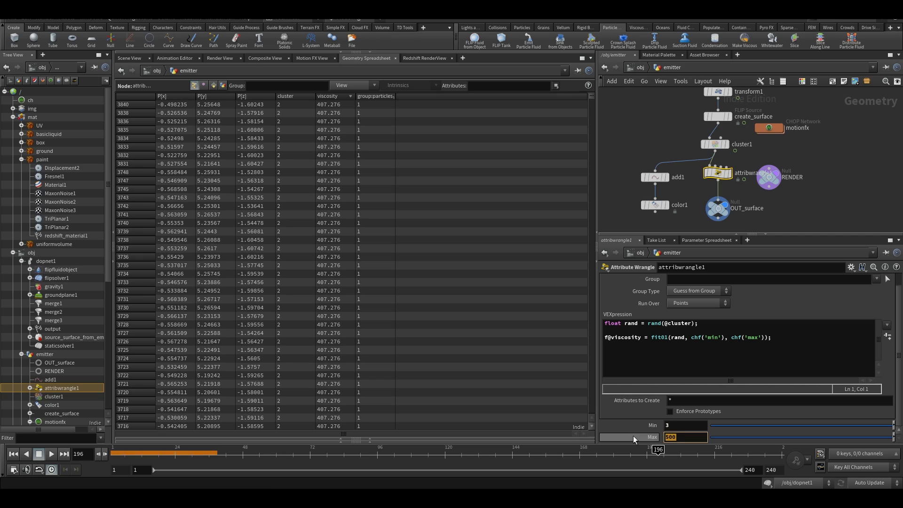
pyautogui.write('250')
pyautogui.press('Return')
pyautogui.hotkey('ctrl', 's')
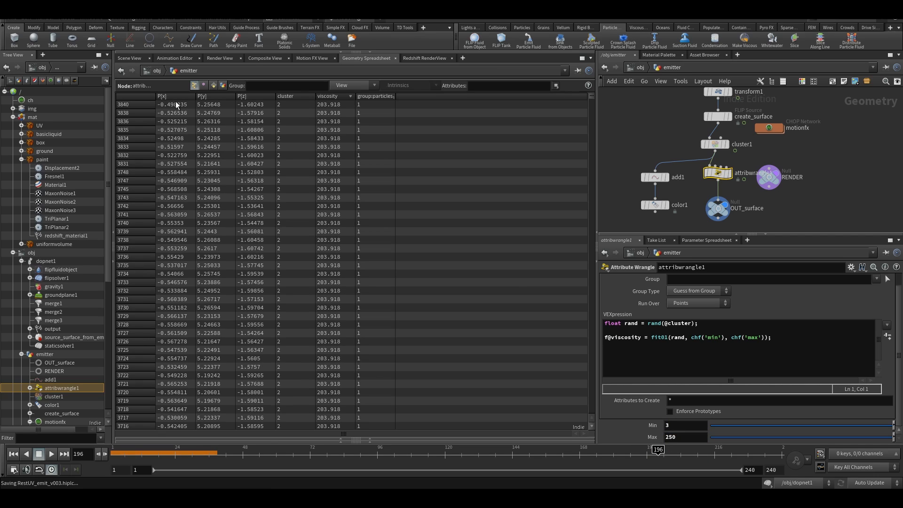
# - Return to the scene view at frame 1 and set create_surface's Particle Separation to 0.04
pyautogui.click(420, 59)
pyautogui.click(130, 59)
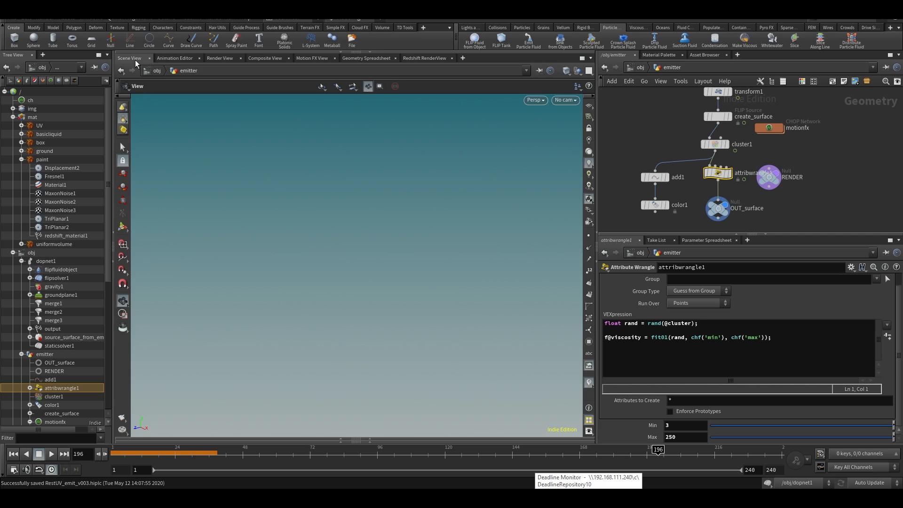
pyautogui.hotkey('ctrl', 'Up')
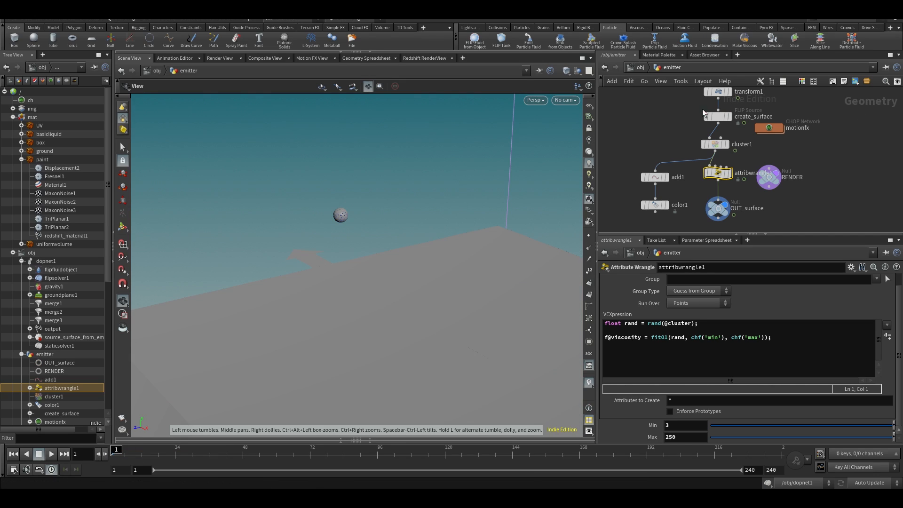
pyautogui.moveTo(704, 113); pyautogui.dragTo(685, 153, button='middle')
pyautogui.click(700, 156)
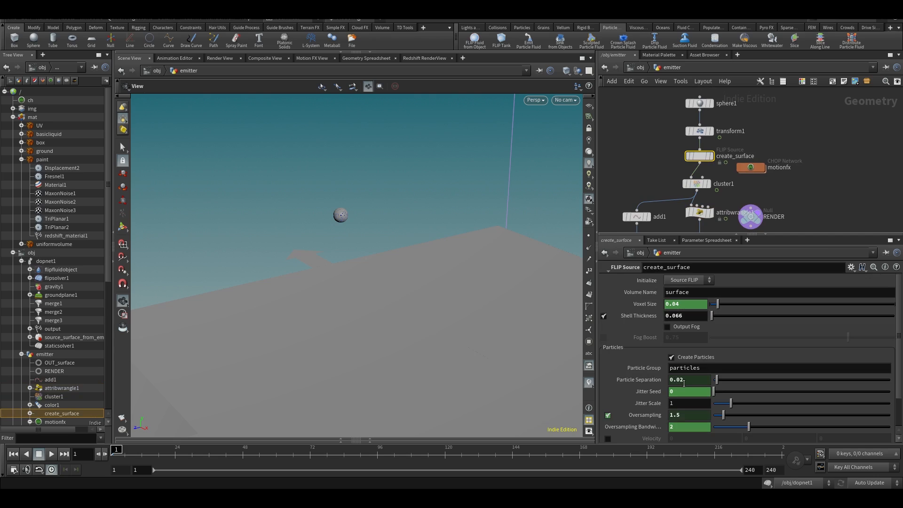
pyautogui.press('Return')
# - Play the simulation and scrub back to frame 14, then save the scene and return to frame 1
pyautogui.press('Up')
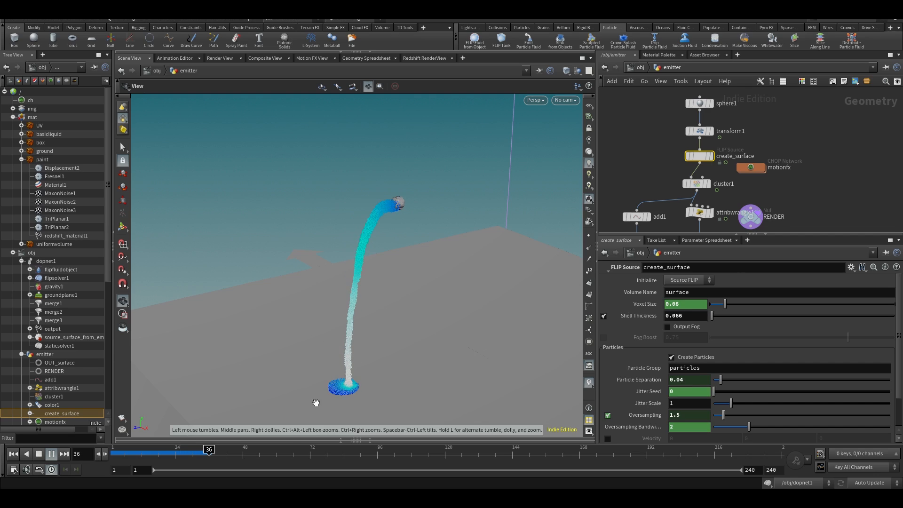
pyautogui.moveTo(184, 459); pyautogui.dragTo(147, 456)
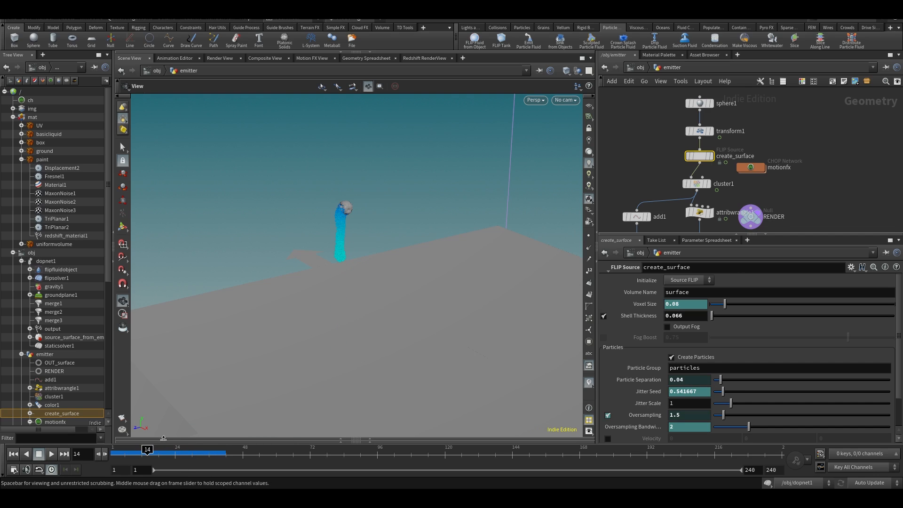
pyautogui.moveTo(662, 156); pyautogui.dragTo(667, 122, button='middle')
pyautogui.hotkey('ctrl', 's')
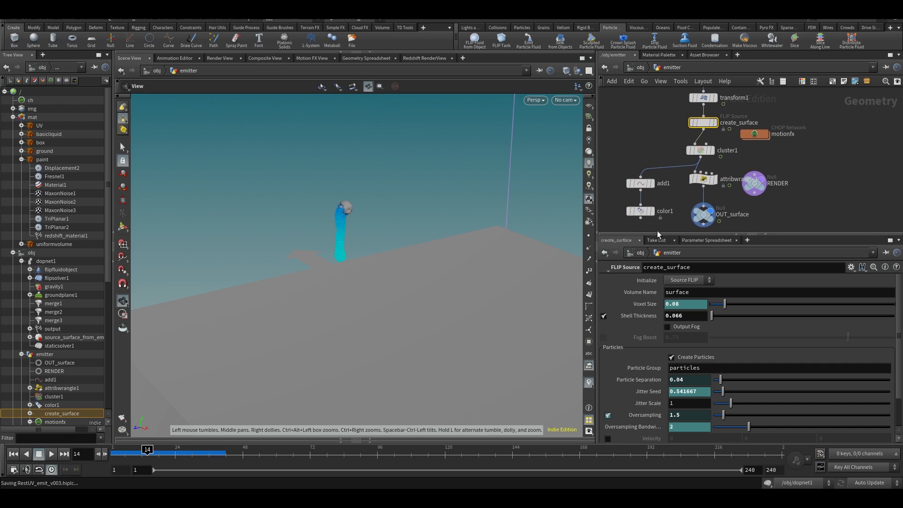
pyautogui.moveTo(770, 188); pyautogui.dragTo(768, 157, button='middle')
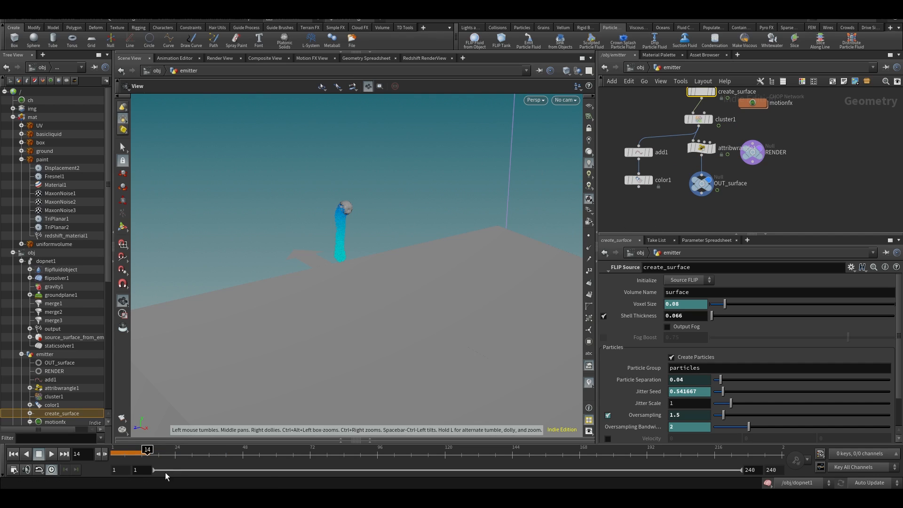
pyautogui.moveTo(148, 450); pyautogui.dragTo(116, 450)
# - Examine flipsolver1 in dopnet1, checking its volume motion Solver settings and its particle motion Behavior and Rest options
pyautogui.moveTo(784, 153); pyautogui.dragTo(729, 258, button='middle')
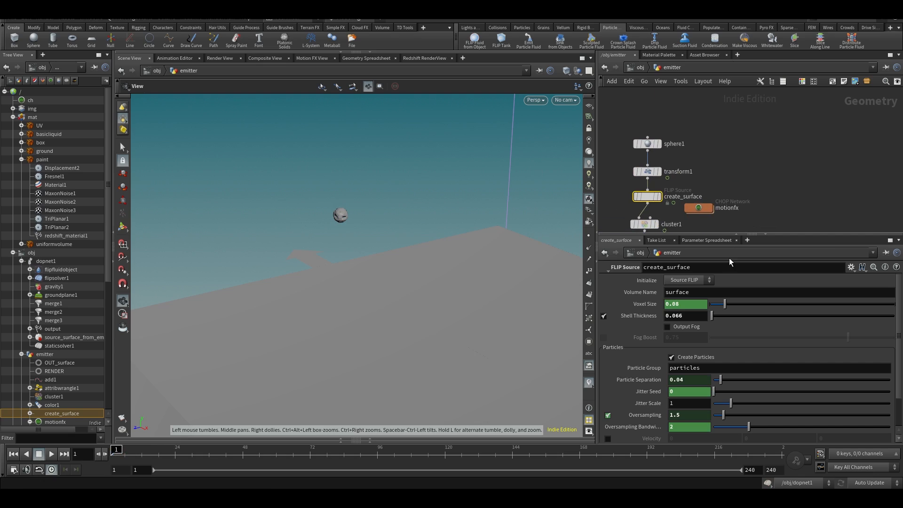
pyautogui.press('u')
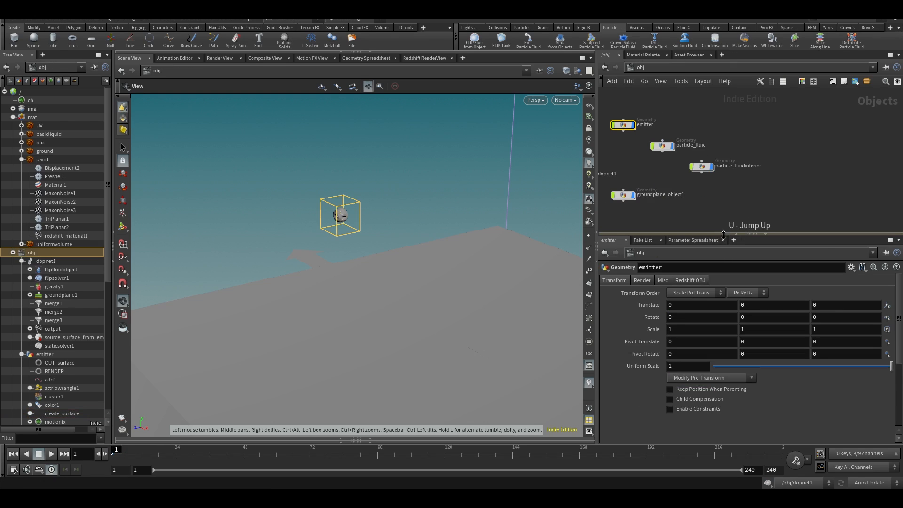
pyautogui.moveTo(635, 188); pyautogui.dragTo(697, 184, button='middle')
pyautogui.doubleClick(652, 171)
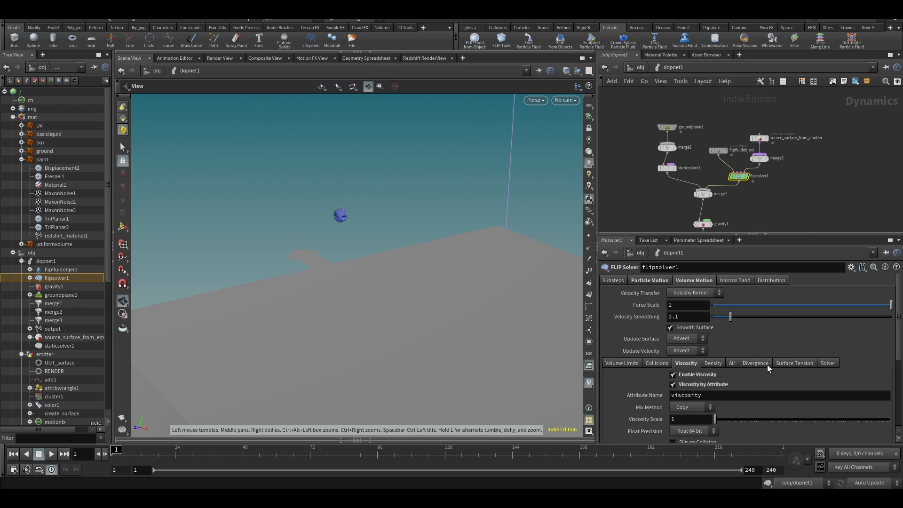
pyautogui.moveTo(783, 211); pyautogui.dragTo(789, 168, button='middle')
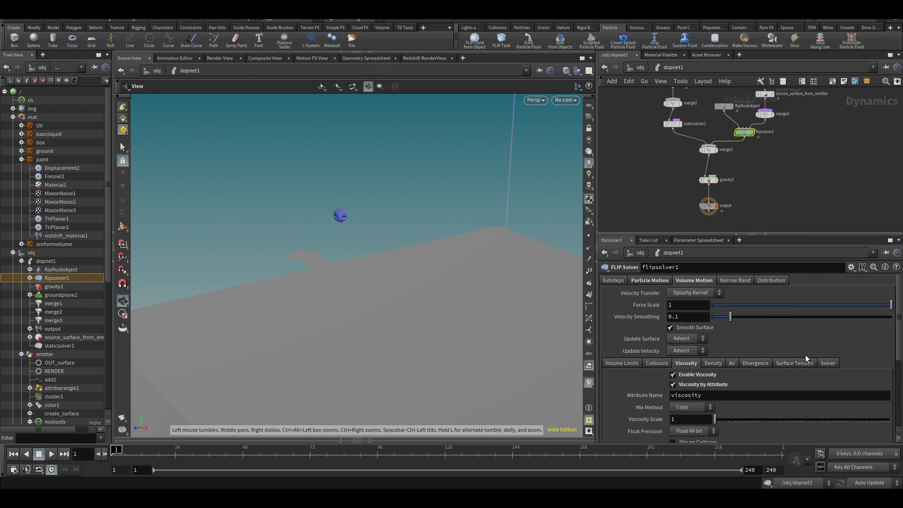
pyautogui.click(823, 364)
pyautogui.scroll(-2, 743, 319)
pyautogui.scroll(2, 674, 283)
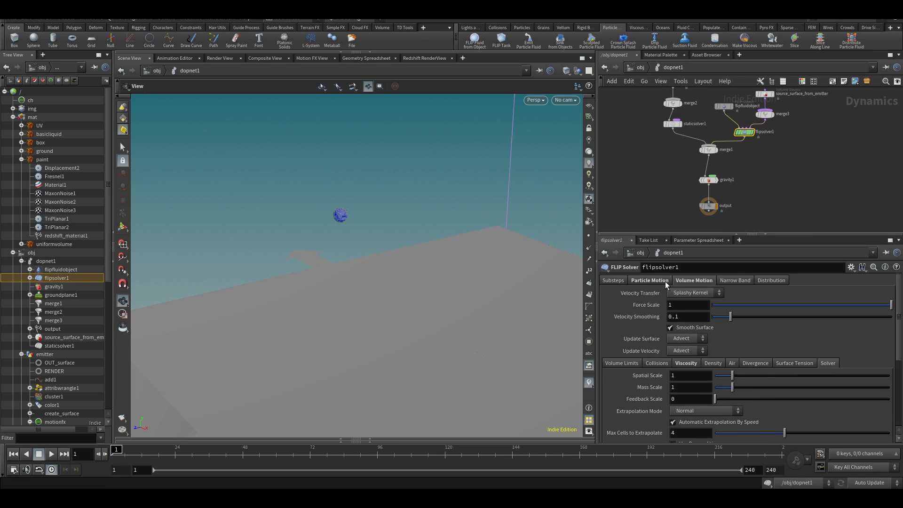
pyautogui.click(665, 281)
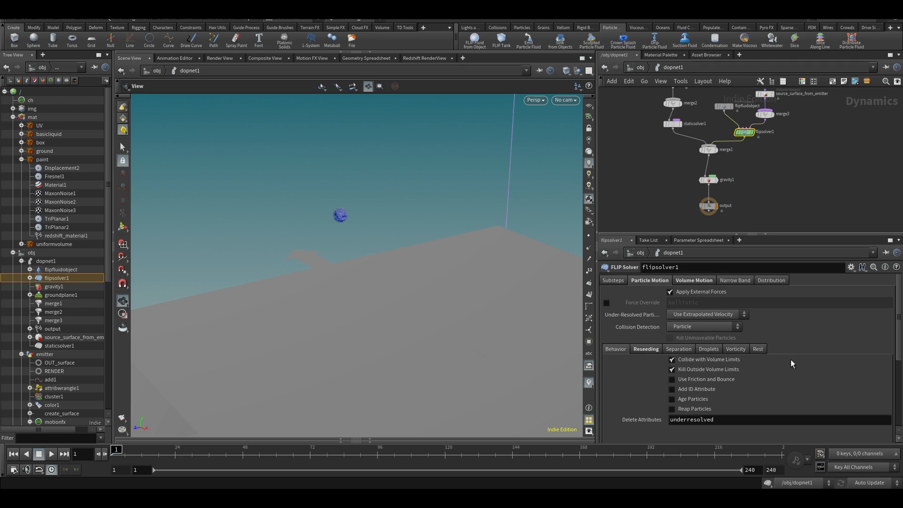
pyautogui.click(758, 349)
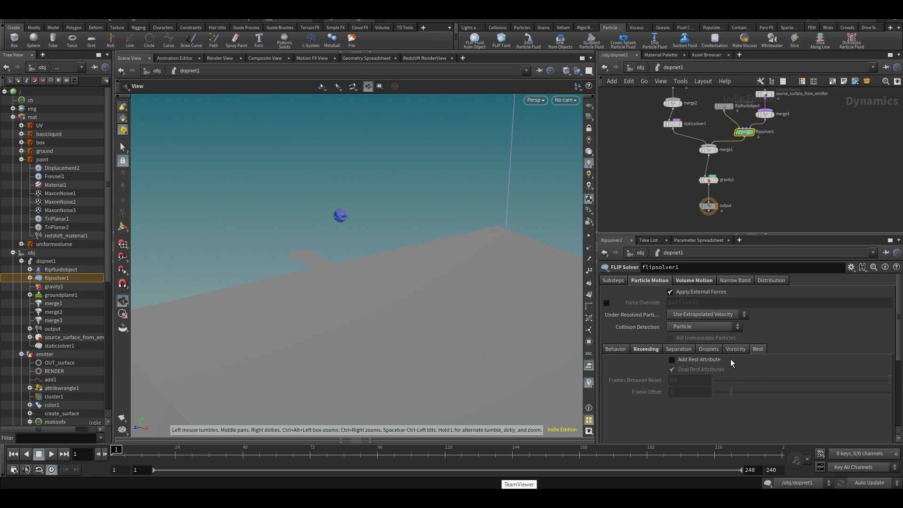
pyautogui.moveTo(694, 157); pyautogui.dragTo(702, 191, button='middle')
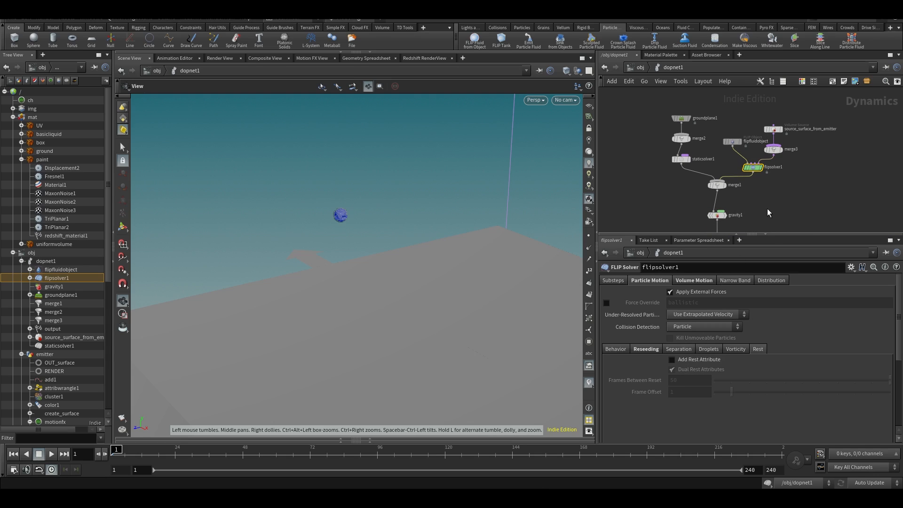
pyautogui.press('u')
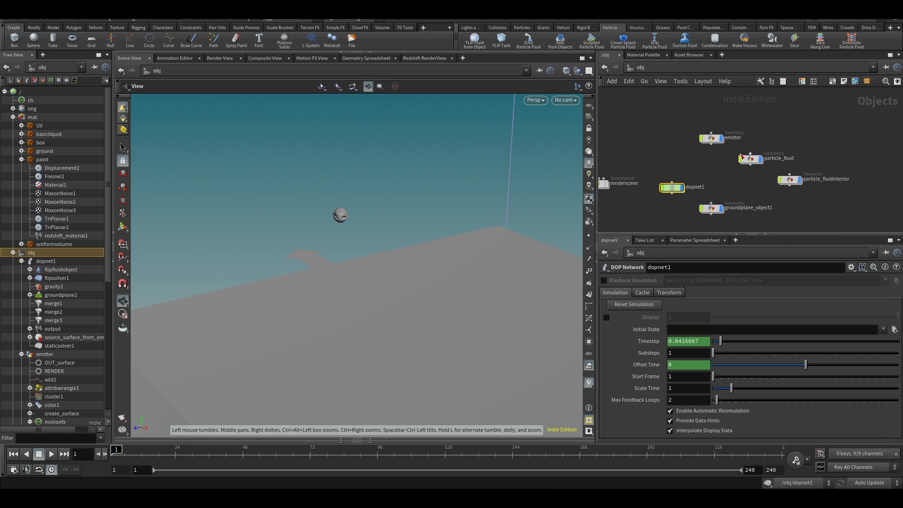
pyautogui.doubleClick(681, 186)
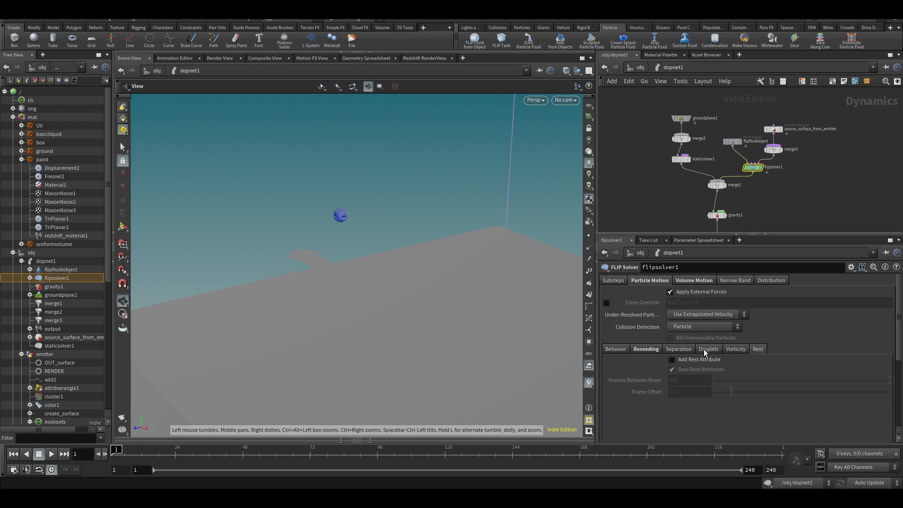
pyautogui.press('u')
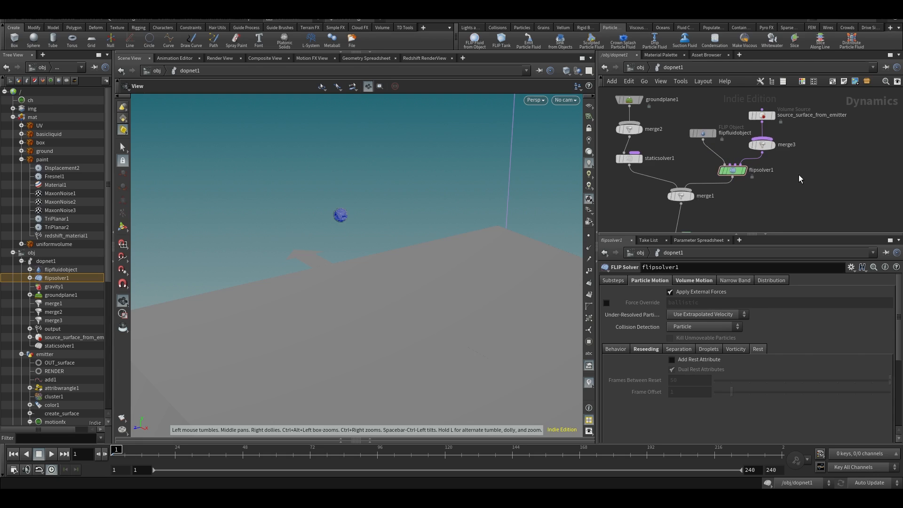
# - Add a Rest Position node between transform1 and create_surface in the emitter network
pyautogui.doubleClick(706, 140)
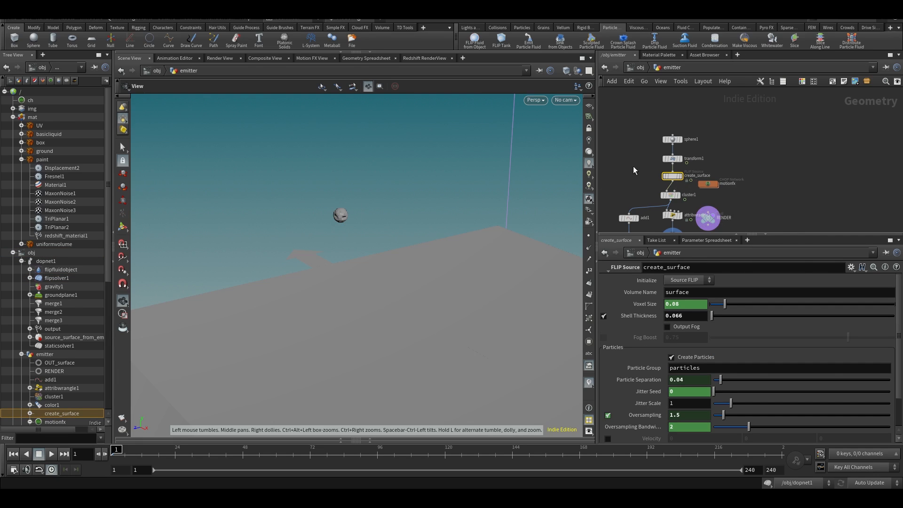
pyautogui.moveTo(641, 216); pyautogui.dragTo(654, 164, button='middle')
pyautogui.scroll(1, 655, 165)
pyautogui.moveTo(656, 118); pyautogui.dragTo(649, 180, button='middle')
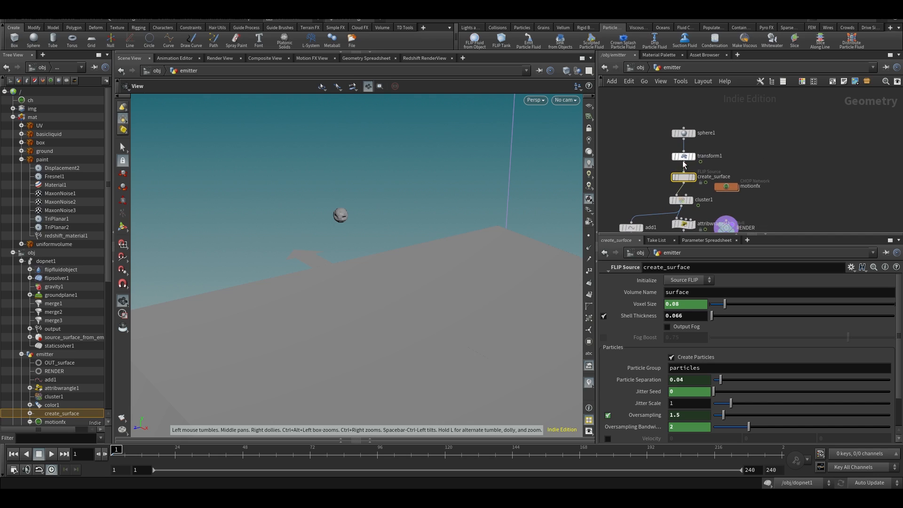
pyautogui.press('Tab')
pyautogui.write('rest')
pyautogui.moveTo(725, 62)
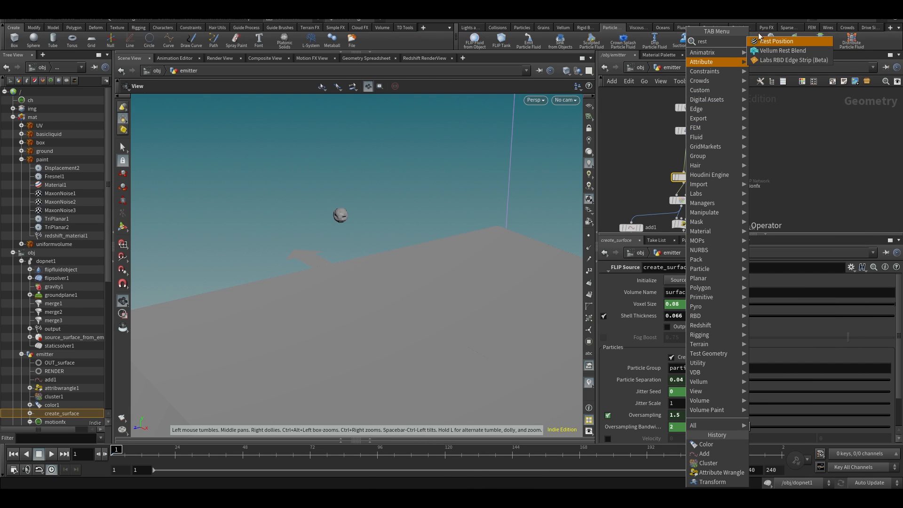
pyautogui.click(774, 41)
pyautogui.click(685, 154)
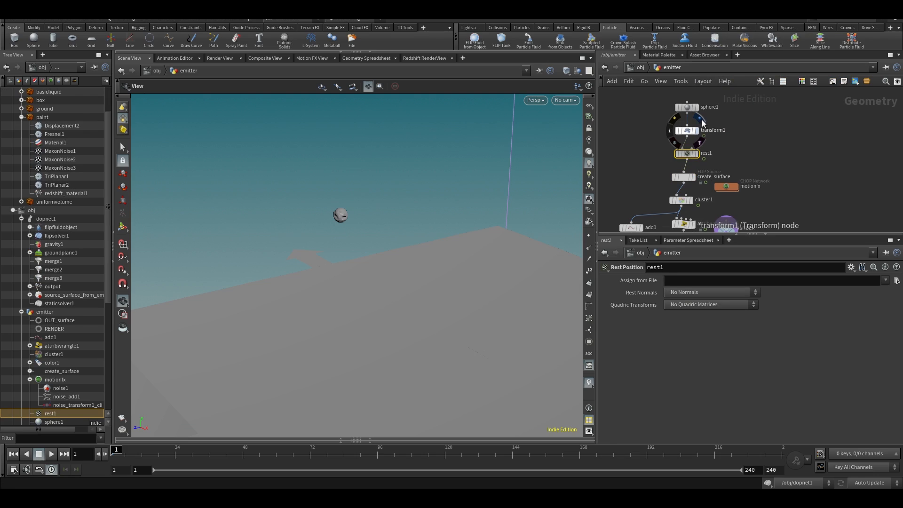
# - Display rest1 with all other objects hidden and scrub to frame 85 to check the emitter sphere's motion
pyautogui.moveTo(724, 128); pyautogui.dragTo(708, 172, button='middle')
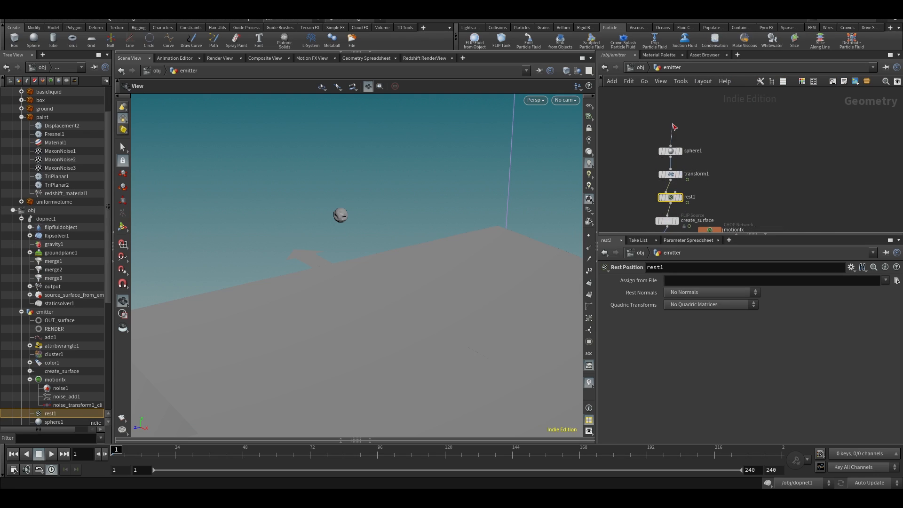
pyautogui.moveTo(671, 150); pyautogui.dragTo(670, 130)
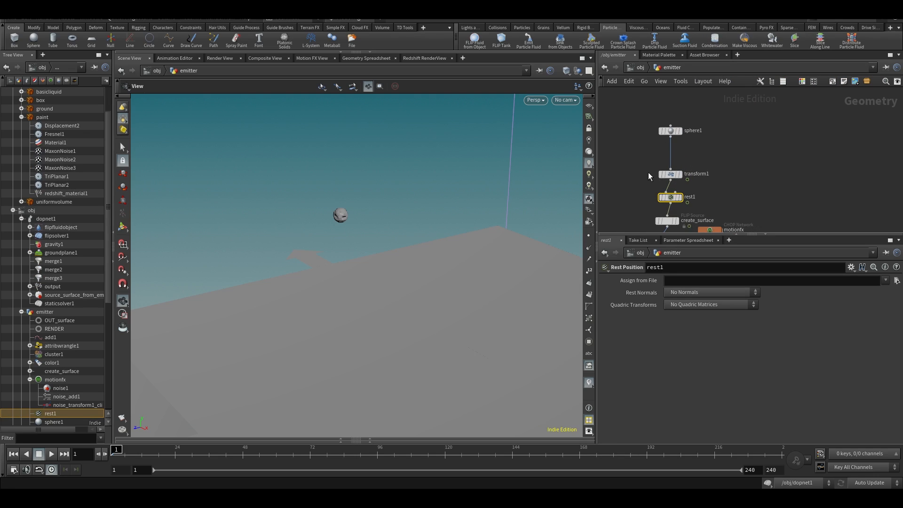
pyautogui.click(681, 197)
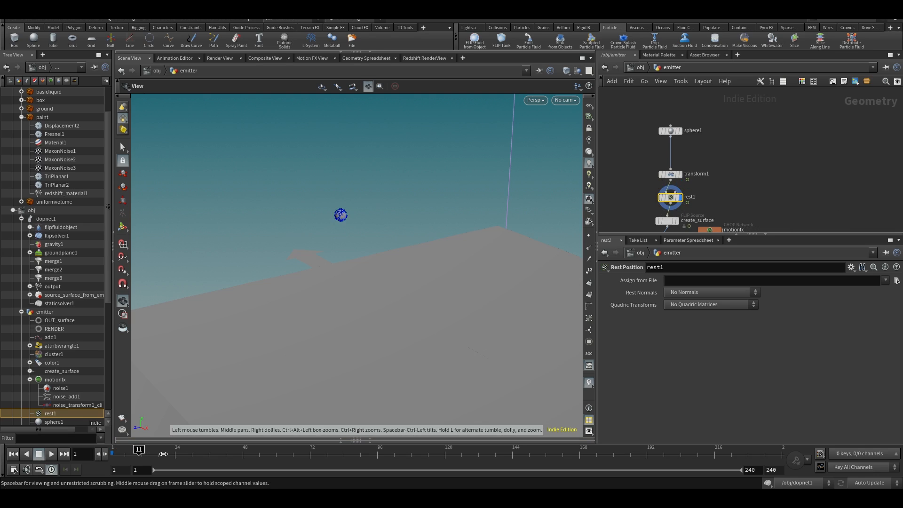
pyautogui.click(578, 72)
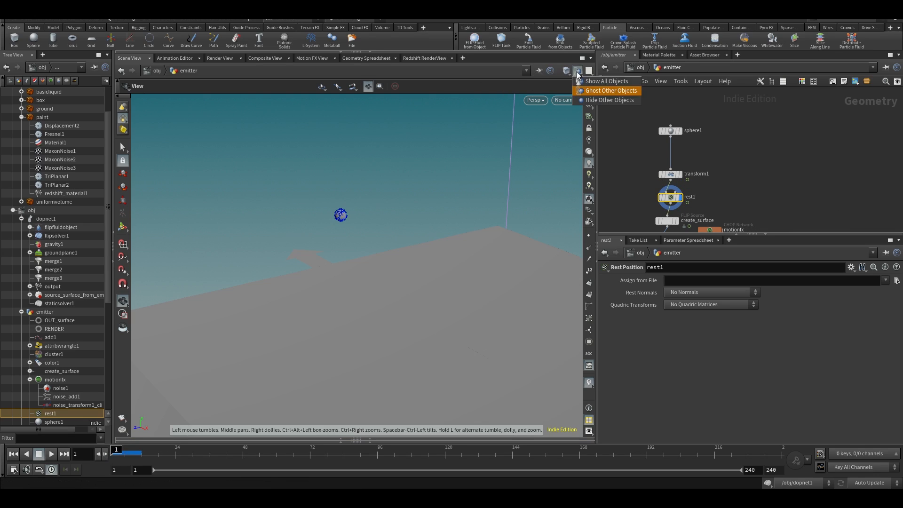
pyautogui.click(610, 101)
pyautogui.click(135, 453)
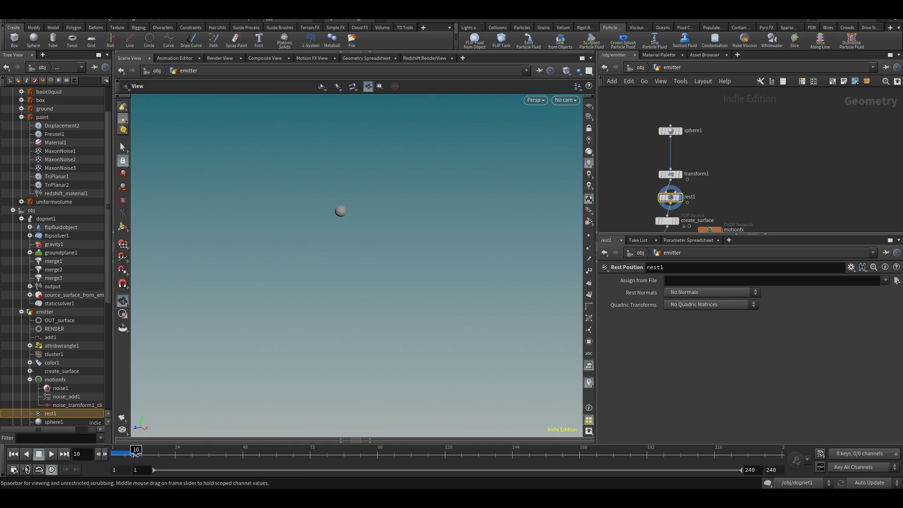
pyautogui.moveTo(135, 454); pyautogui.dragTo(347, 419)
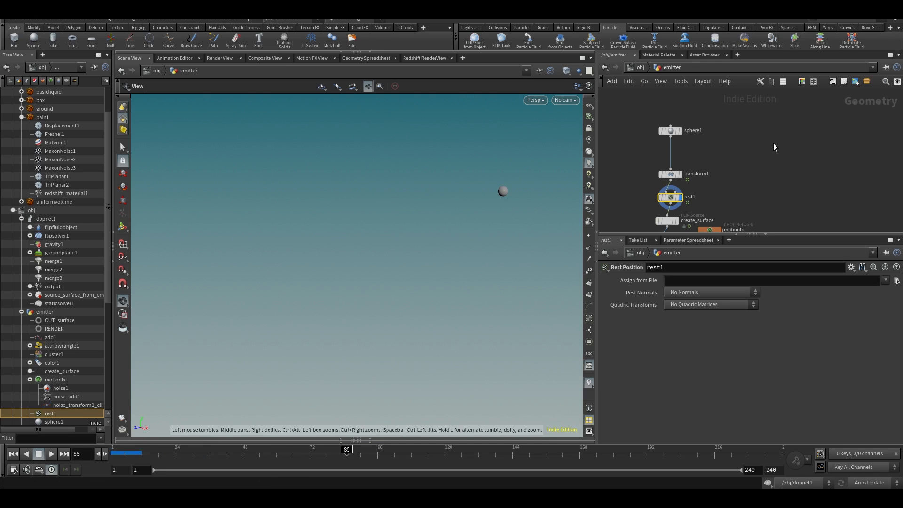
# - Examine the Interpolate Attributes in flipsolver1's particle Reseeding settings inside dopnet1, focusing on the rest attribute
pyautogui.moveTo(774, 144); pyautogui.dragTo(779, 108, button='middle')
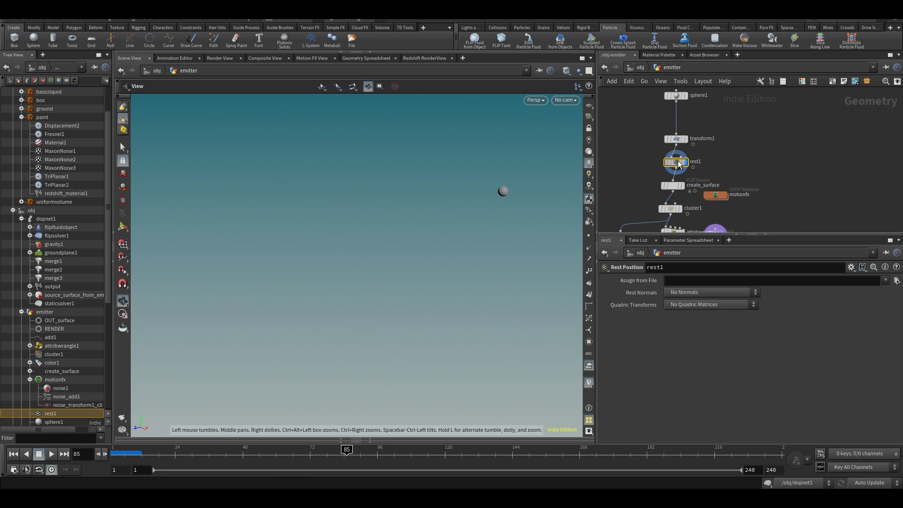
pyautogui.scroll(-3, 677, 167)
pyautogui.press('u')
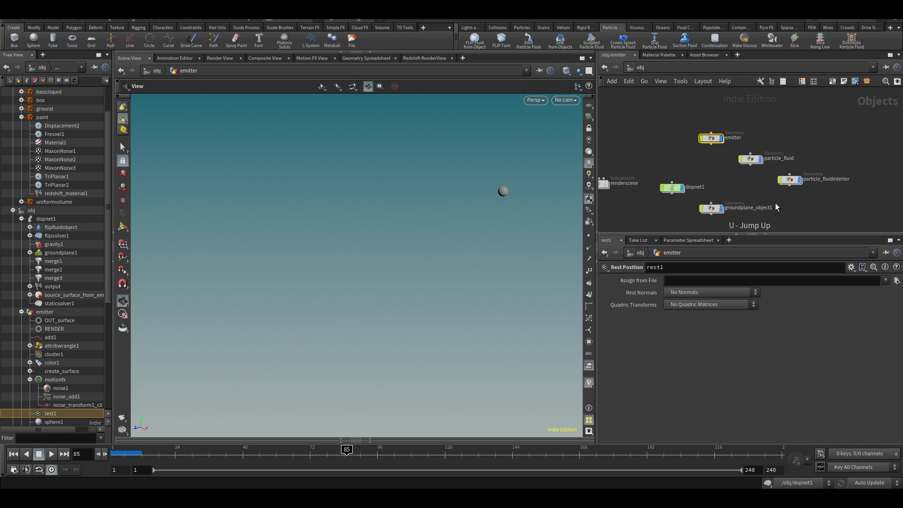
pyautogui.doubleClick(675, 187)
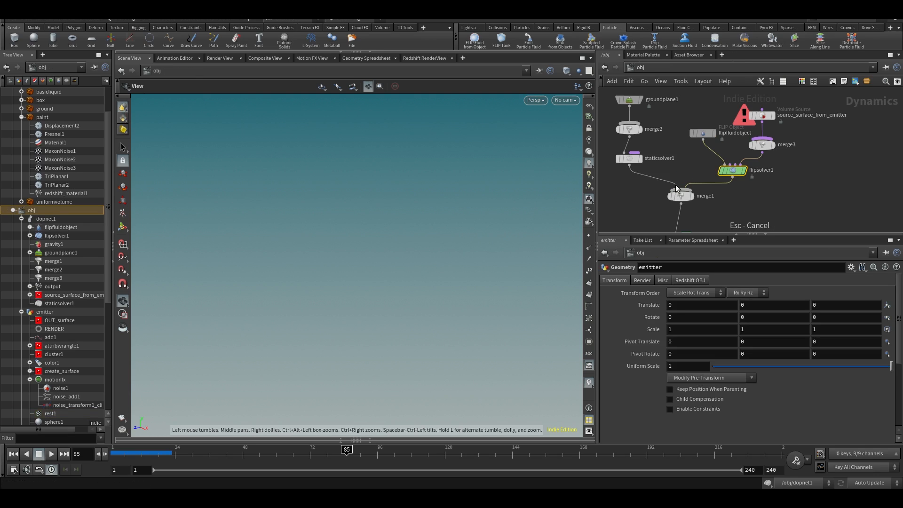
pyautogui.click(733, 171)
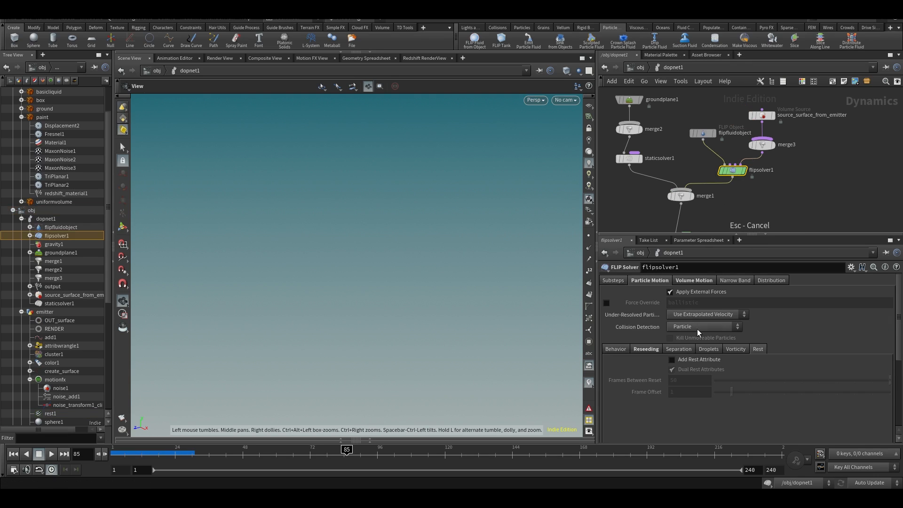
pyautogui.click(615, 349)
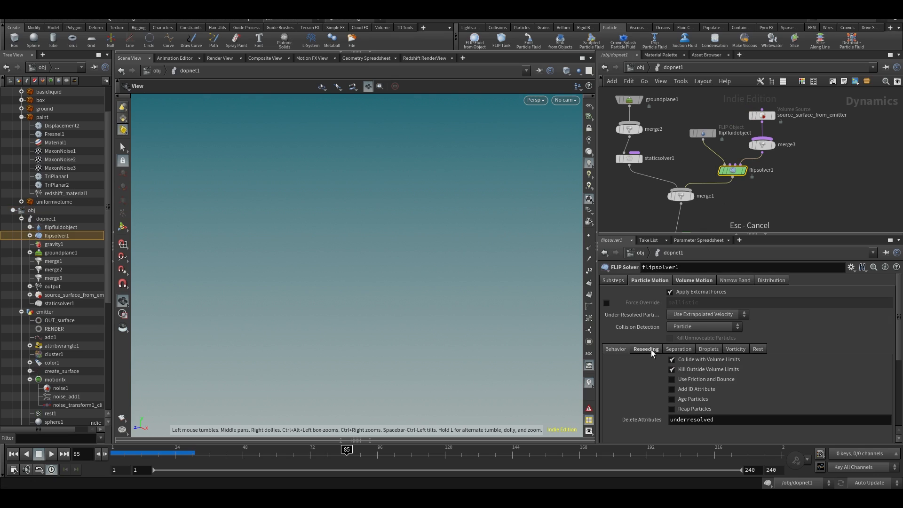
pyautogui.click(652, 352)
pyautogui.scroll(-2, 727, 408)
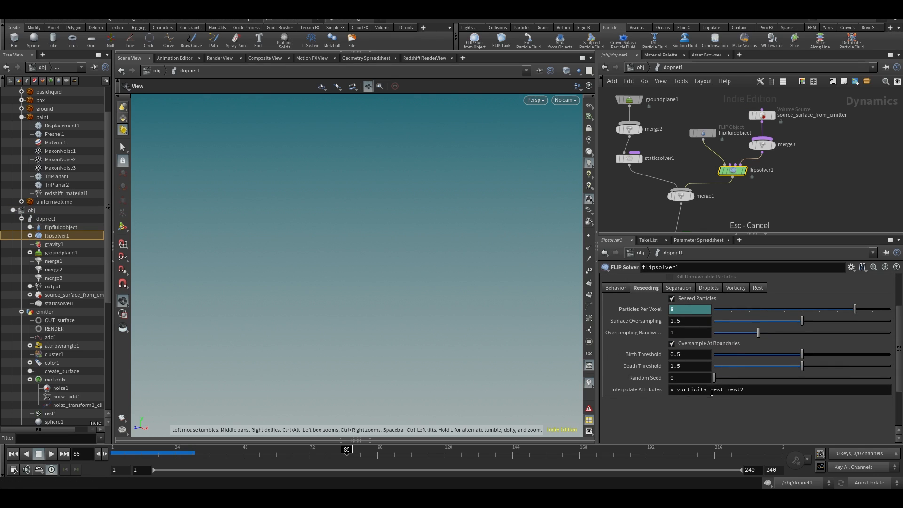
pyautogui.moveTo(707, 390); pyautogui.dragTo(724, 390)
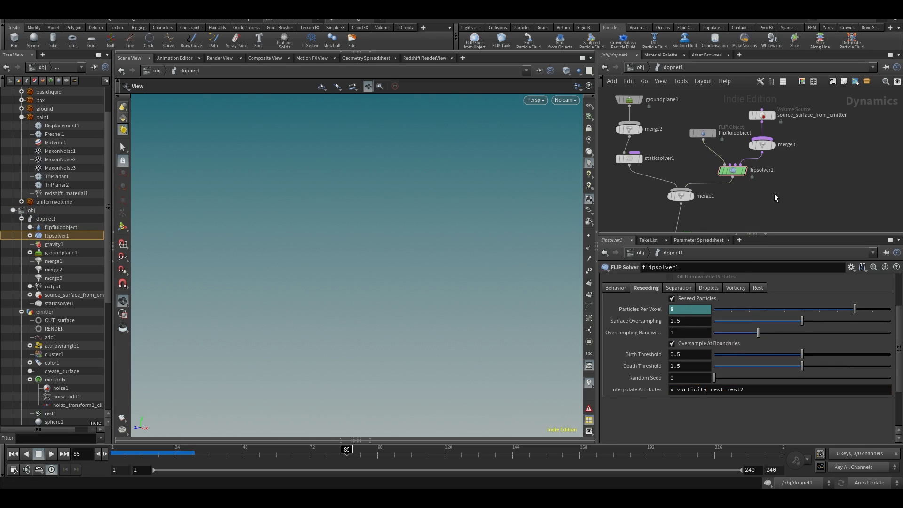
# - Set flipsolver1's Surface Oversampling to 3 in its Reseeding settings
pyautogui.scroll(-4, 773, 193)
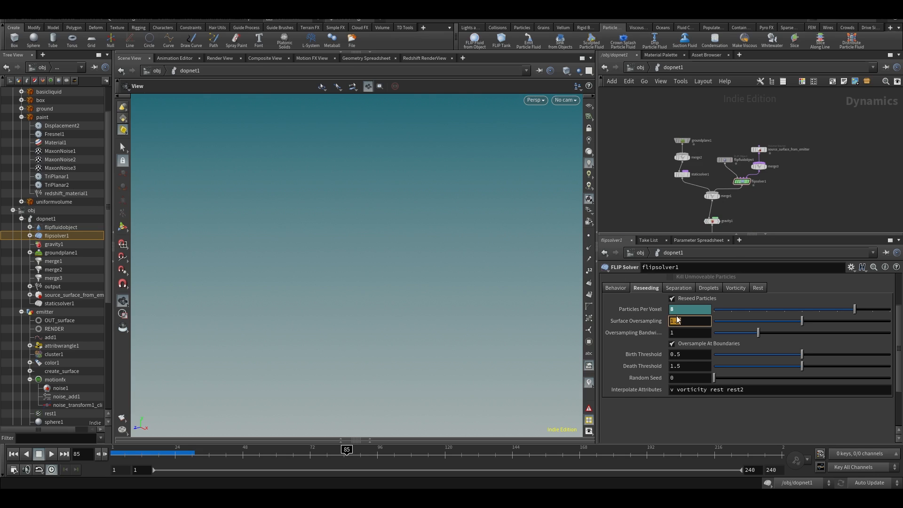
pyautogui.write('3')
pyautogui.press('Return')
# - Play the fluid simulation from frame 1 and stop at frame 52 to check the reseeded particles
pyautogui.click(127, 452)
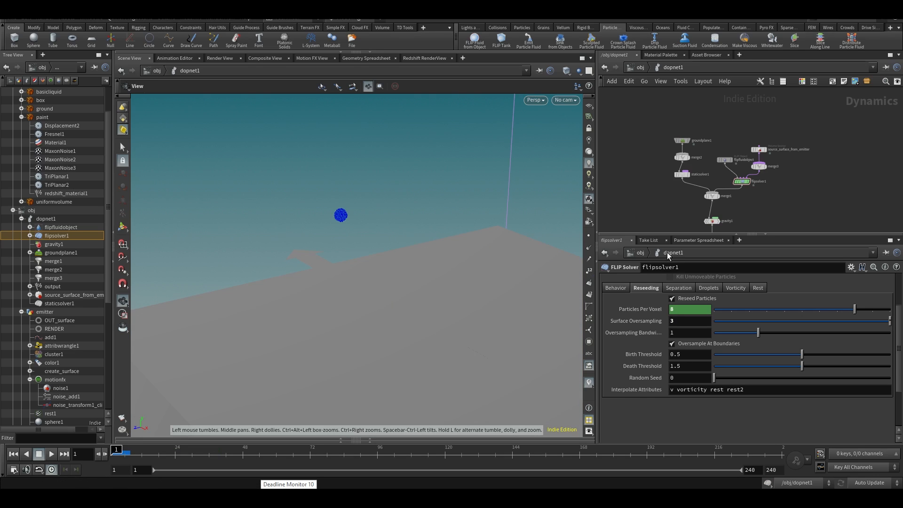
pyautogui.moveTo(670, 202); pyautogui.dragTo(670, 200, button='middle')
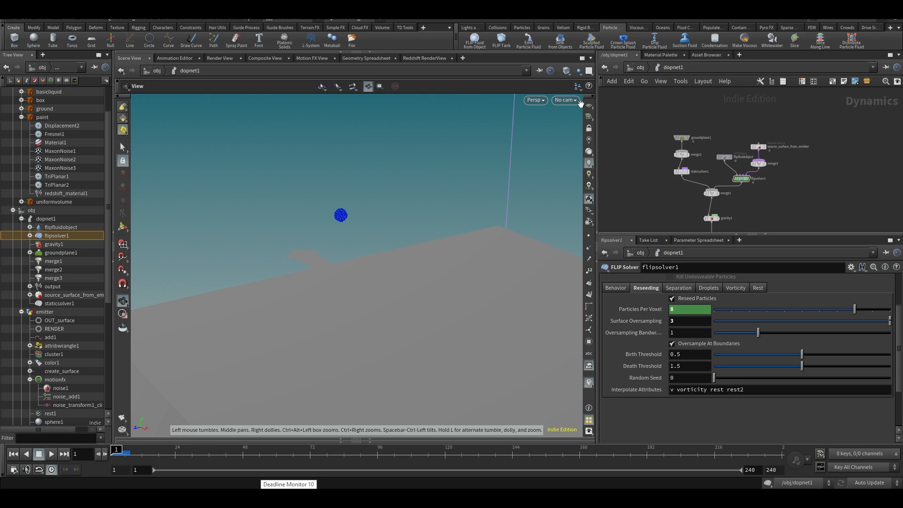
pyautogui.press('Up')
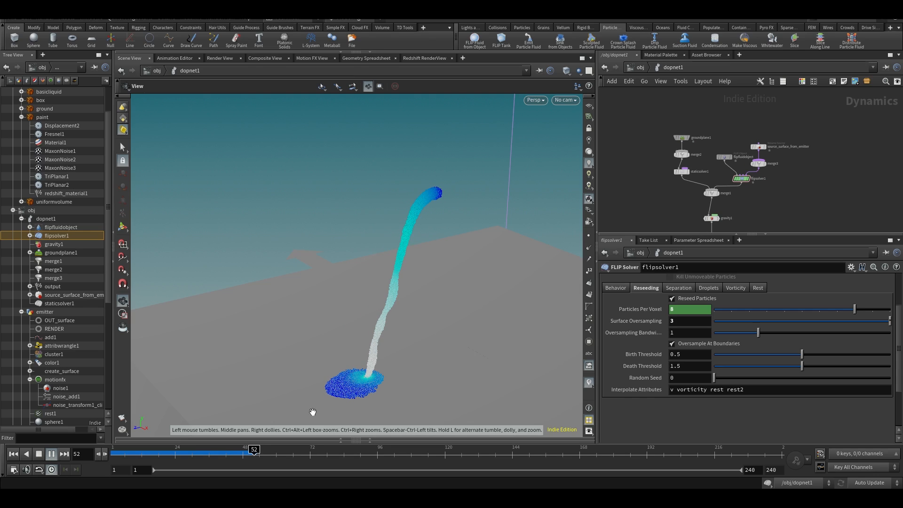
pyautogui.click(256, 454)
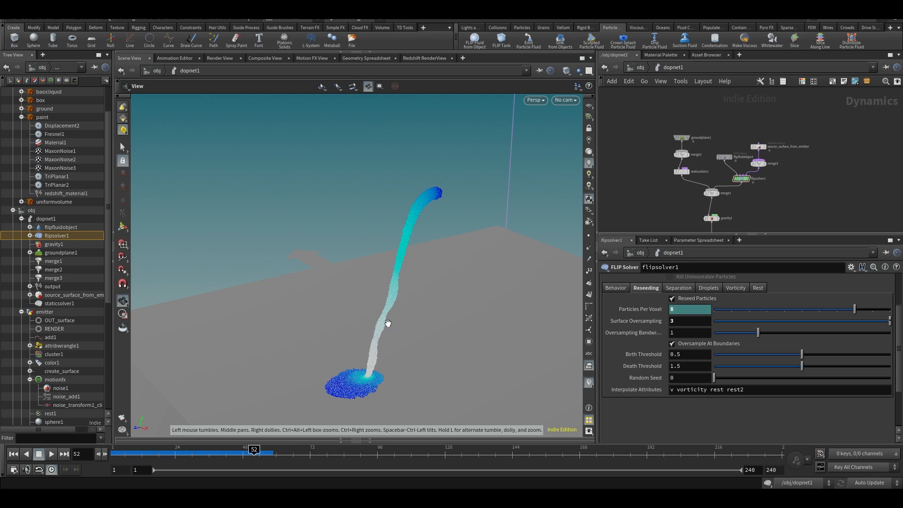
# - Display particlefluidsurface1 in particle_fluid and convert its output to Surface Polygons with an Adaptivity of 0
pyautogui.press('u')
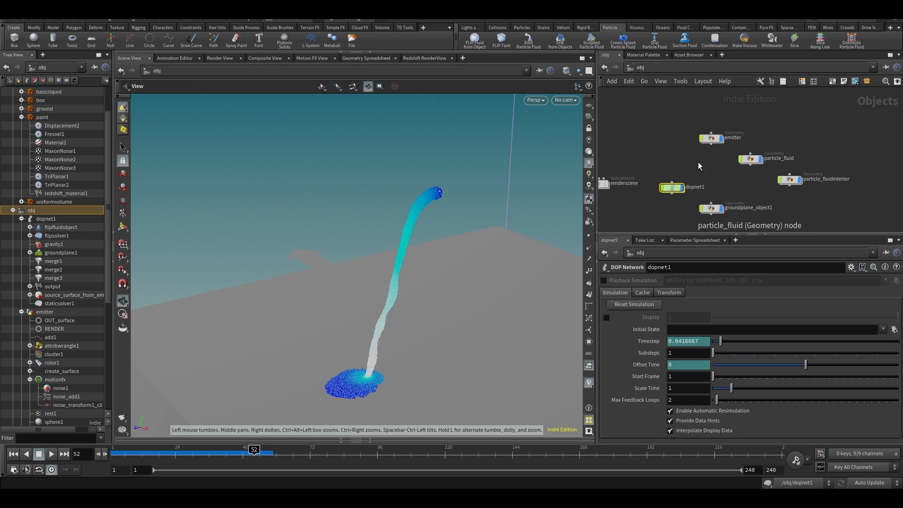
pyautogui.doubleClick(751, 159)
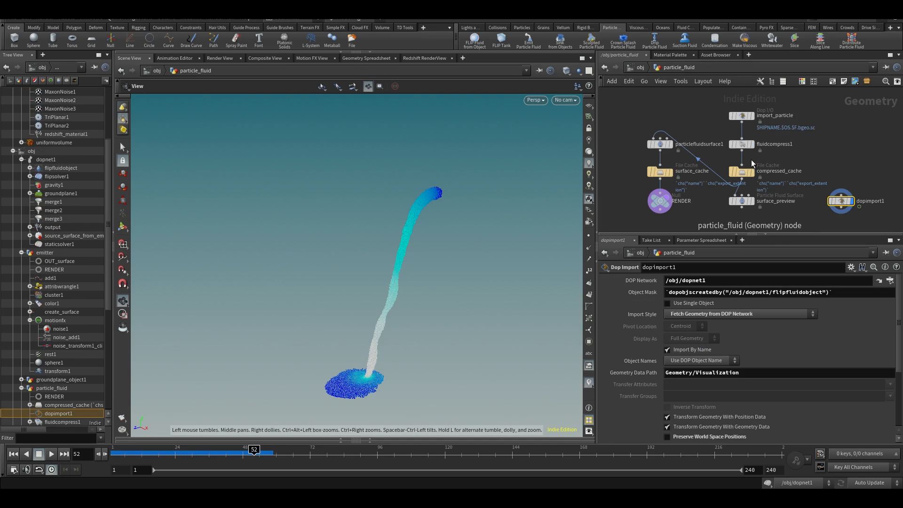
pyautogui.click(670, 144)
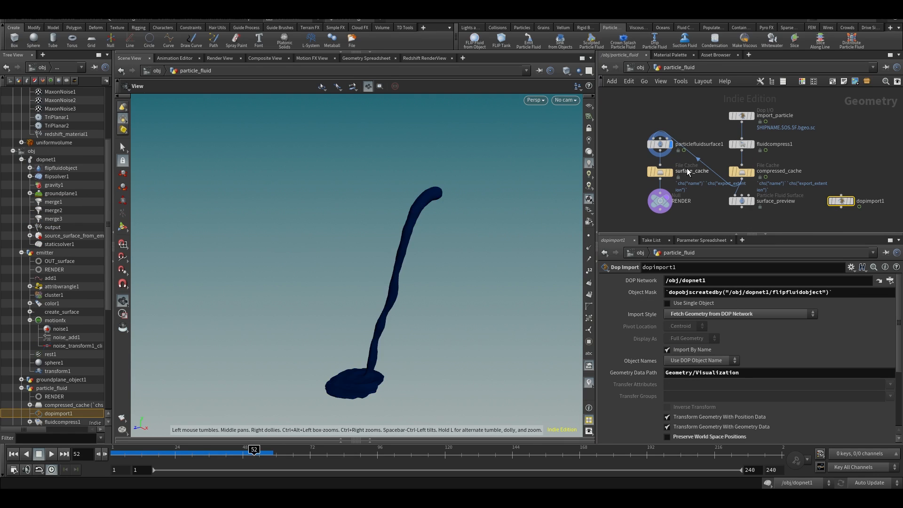
pyautogui.click(661, 144)
pyautogui.scroll(-3, 697, 395)
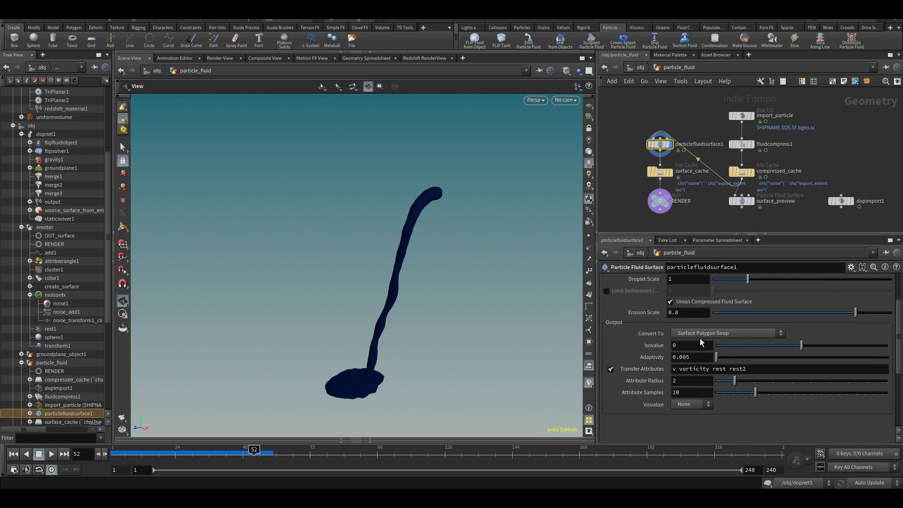
pyautogui.click(701, 335)
pyautogui.click(698, 383)
pyautogui.moveTo(717, 358); pyautogui.dragTo(703, 362)
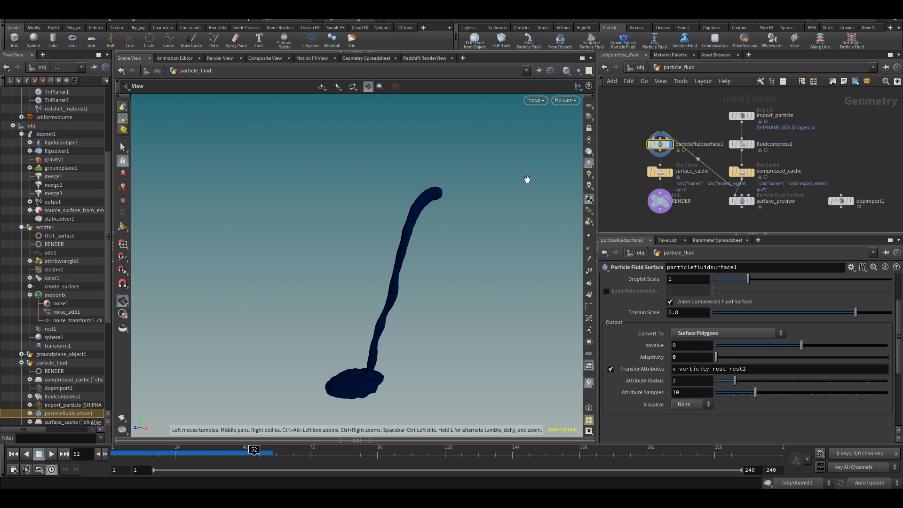
# - Inspect the fluid surface up close and check particlefluidsurface1's attributes in the Geometry Spreadsheet for rest
pyautogui.moveTo(426, 233); pyautogui.dragTo(402, 273)
pyautogui.moveTo(403, 273); pyautogui.dragTo(416, 165, button='middle')
pyautogui.moveTo(416, 165); pyautogui.dragTo(359, 259, button='right')
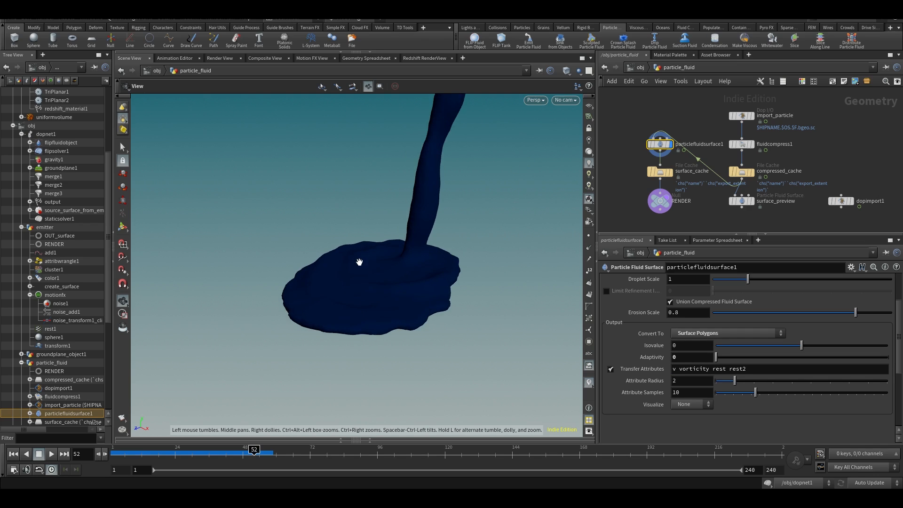
pyautogui.moveTo(360, 262); pyautogui.dragTo(397, 141)
pyautogui.click(385, 57)
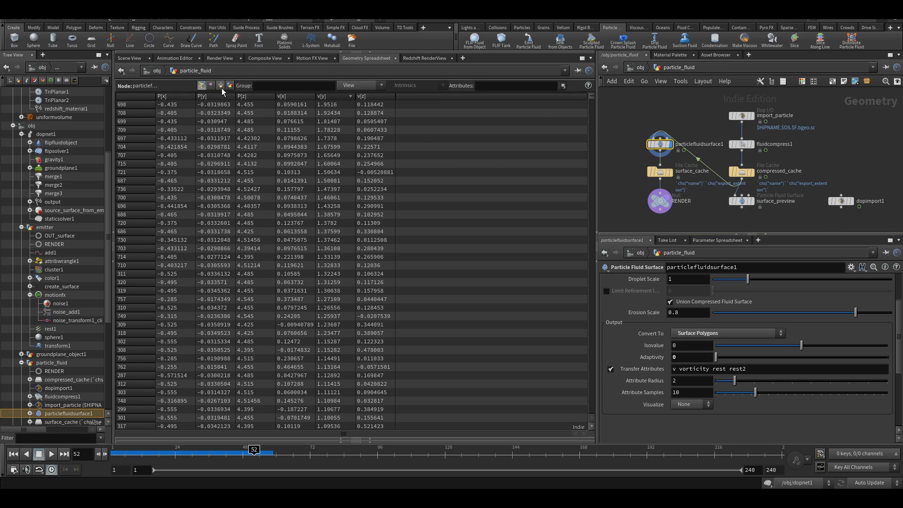
pyautogui.click(353, 87)
pyautogui.click(701, 132)
# - Check import_particle's attributes for rest, then hide all of its listed attributes in the Geometry Spreadsheet
pyautogui.moveTo(754, 137); pyautogui.dragTo(756, 167, button='middle')
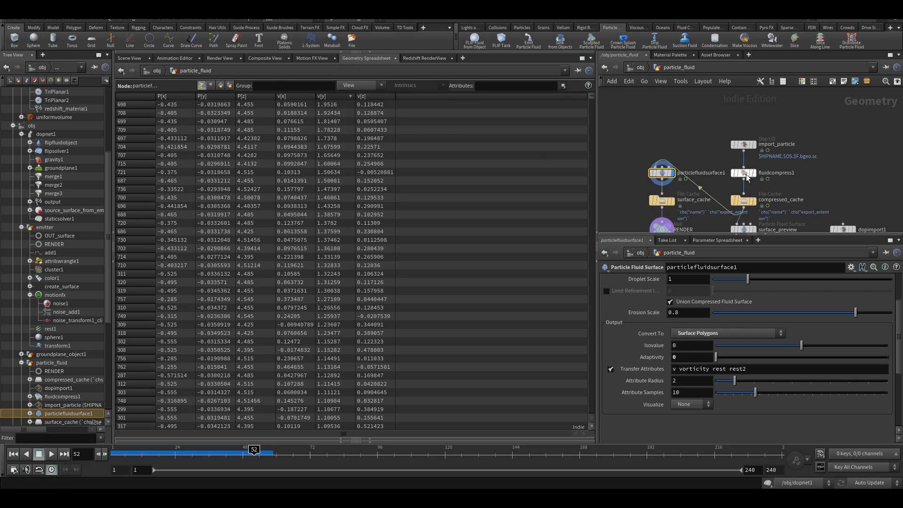
pyautogui.click(743, 144)
pyautogui.click(366, 87)
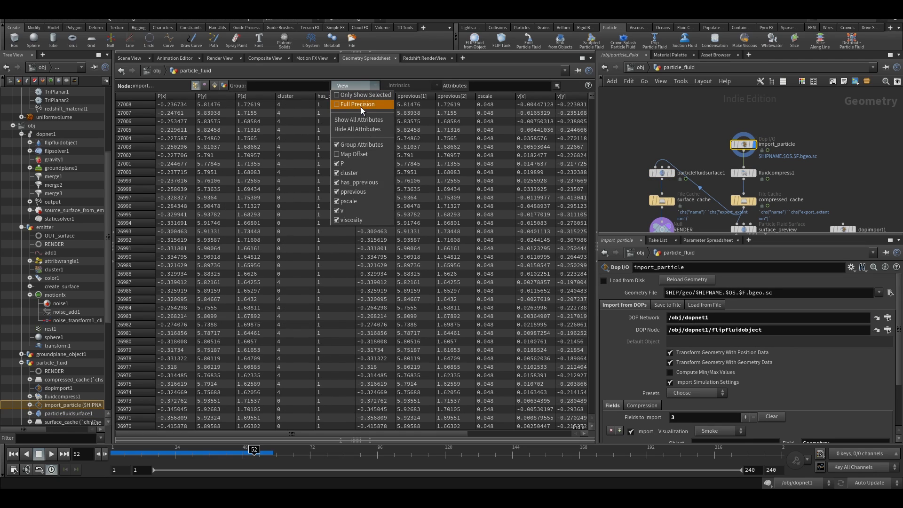
pyautogui.click(354, 124)
# - Move rest1 in the emitter network so it sits between create_surface and cluster1, and display it
pyautogui.click(638, 67)
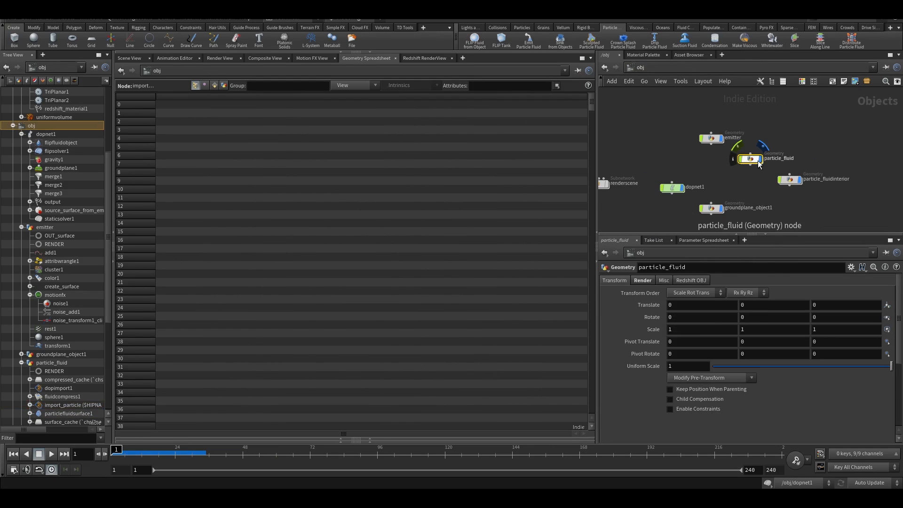
pyautogui.doubleClick(715, 139)
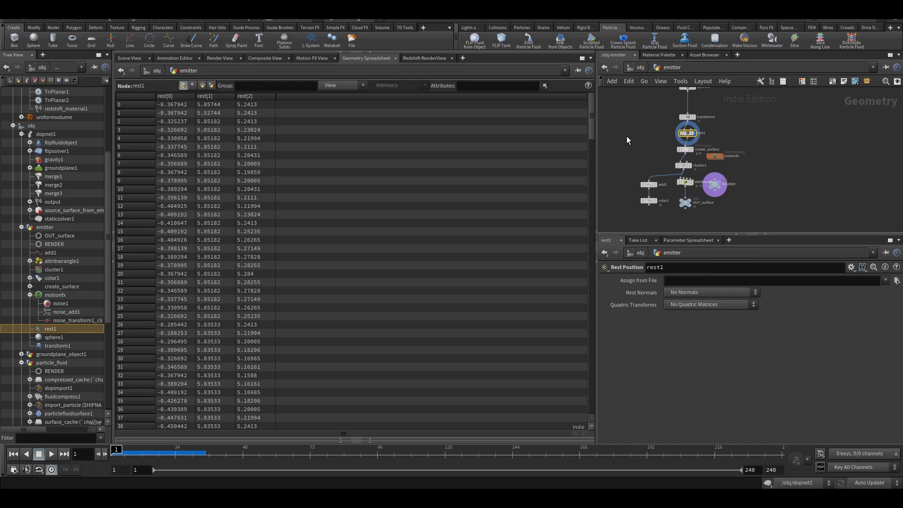
pyautogui.scroll(2, 693, 144)
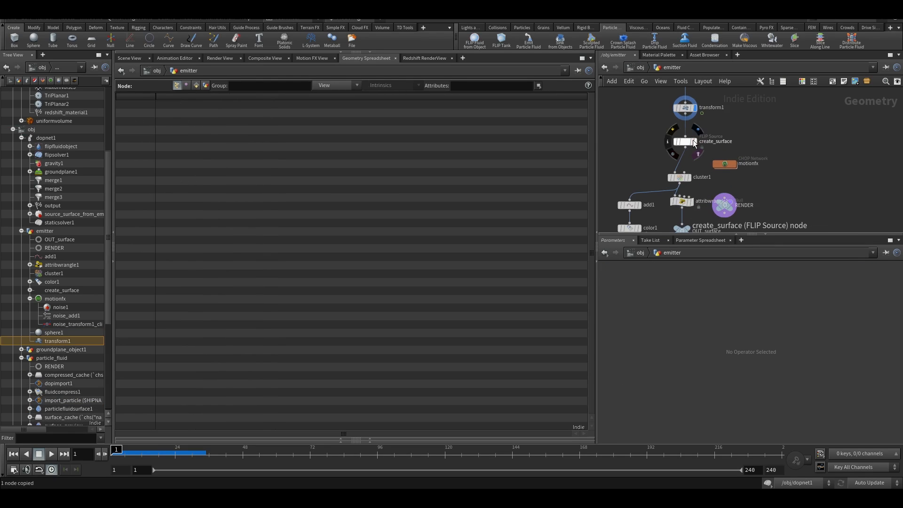
pyautogui.hotkey('ctrl', 'v')
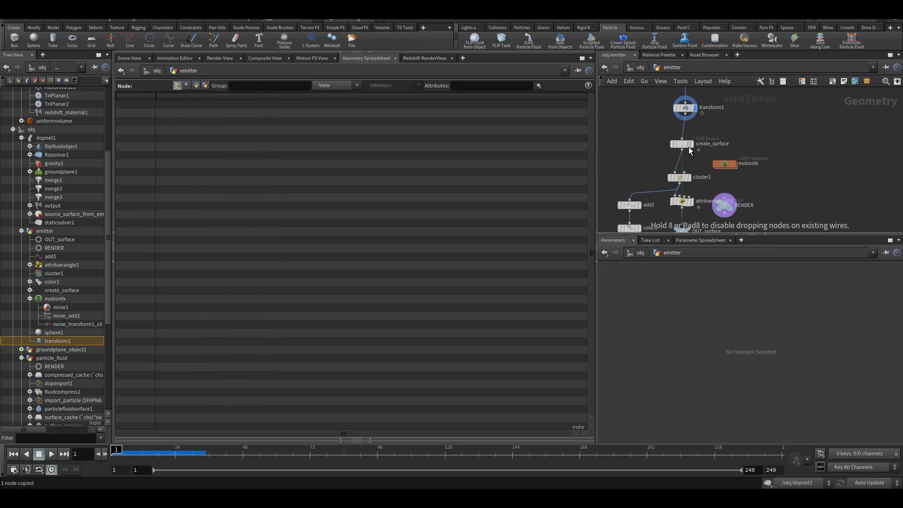
pyautogui.click(674, 140)
pyautogui.hotkey('ctrl', 'v')
pyautogui.press('Tab')
pyautogui.write('r')
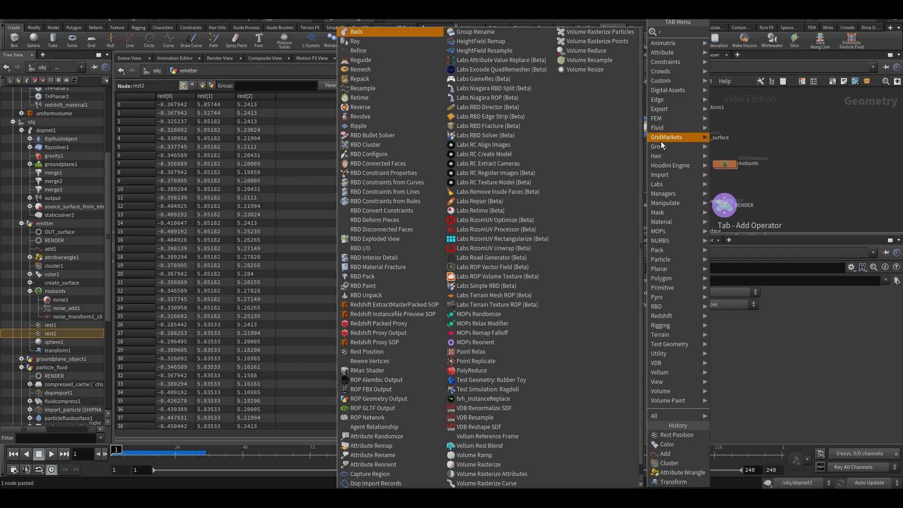
pyautogui.press('Escape')
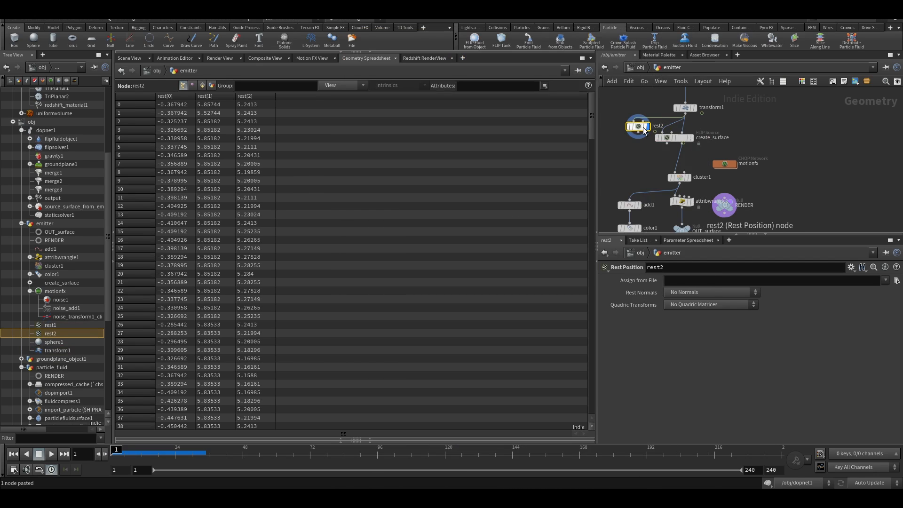
pyautogui.press('Delete')
pyautogui.moveTo(681, 138); pyautogui.dragTo(681, 164)
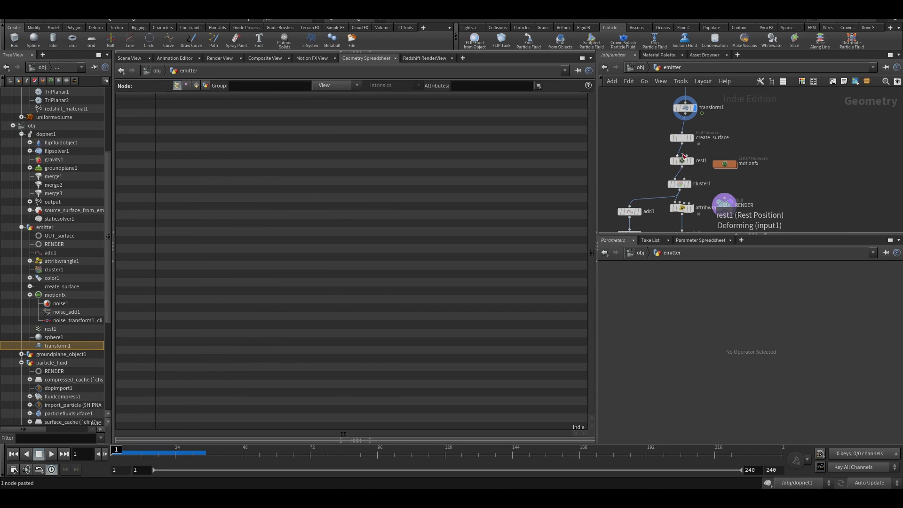
pyautogui.click(683, 163)
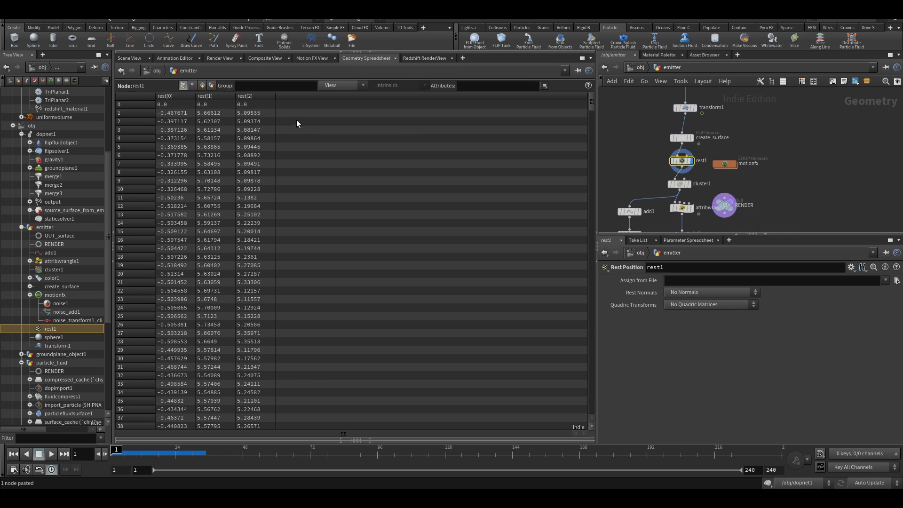
# - Simulate import_particle in particle_fluid up to frame 23 and check its rest values in the Geometry Spreadsheet
pyautogui.click(131, 59)
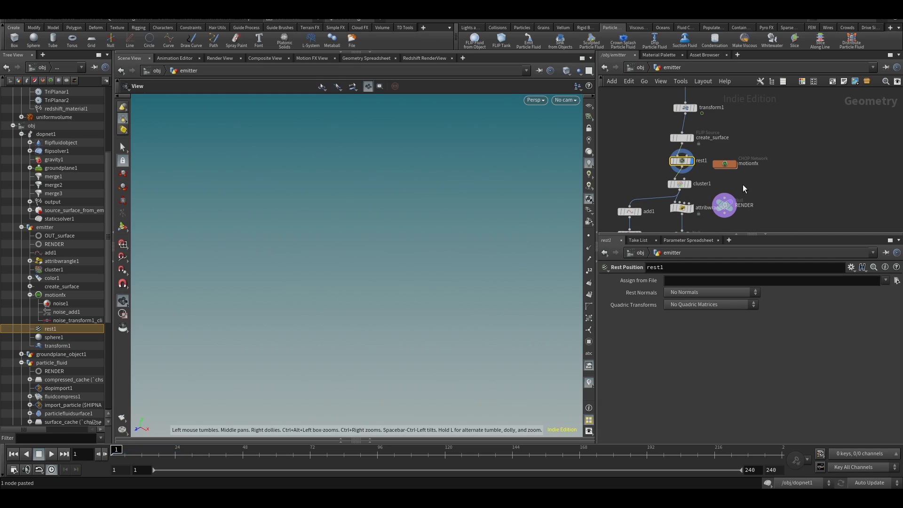
pyautogui.scroll(-3, 768, 155)
pyautogui.press('u')
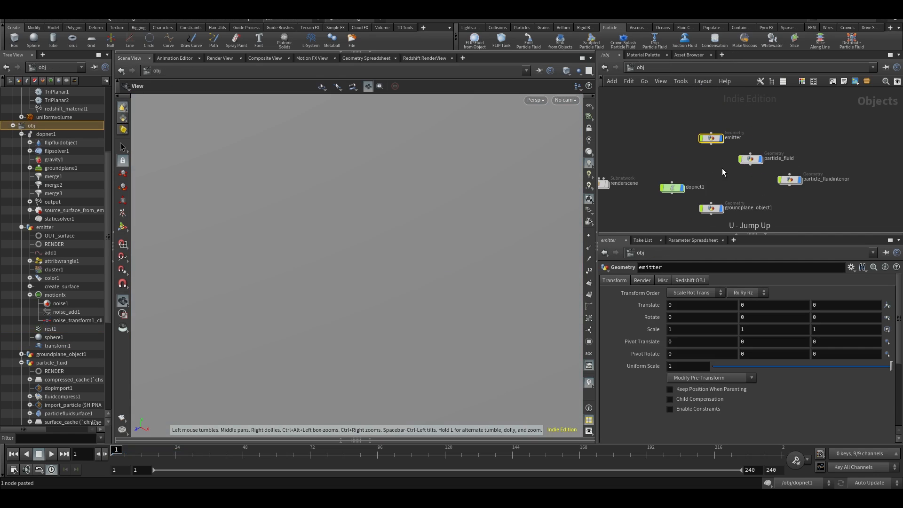
pyautogui.doubleClick(755, 165)
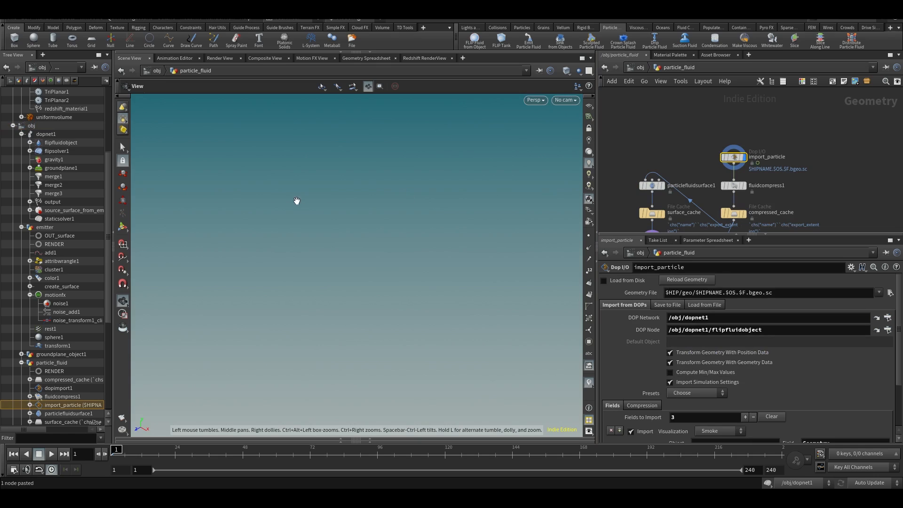
pyautogui.press('Up')
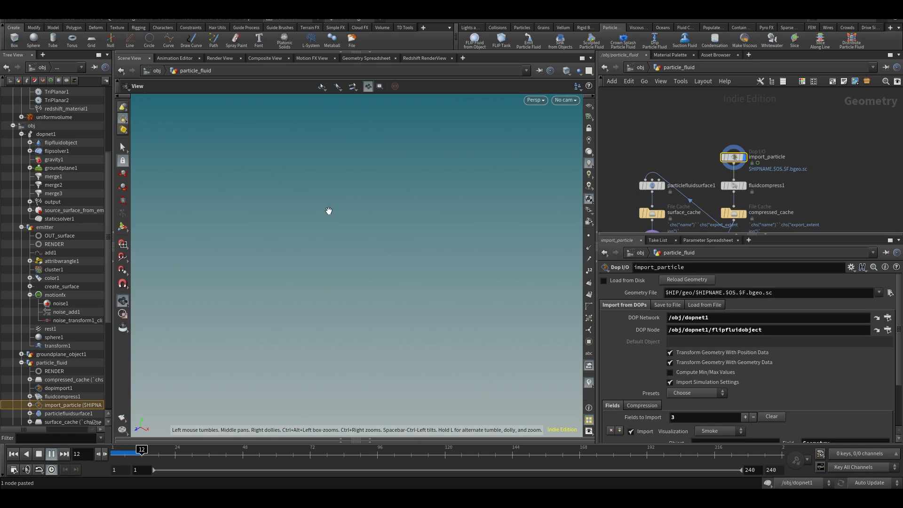
pyautogui.press('Up')
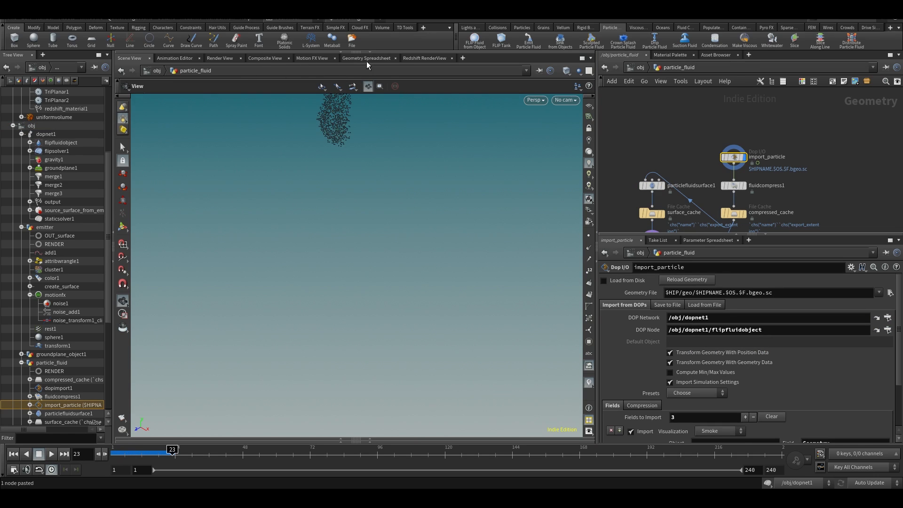
pyautogui.click(366, 58)
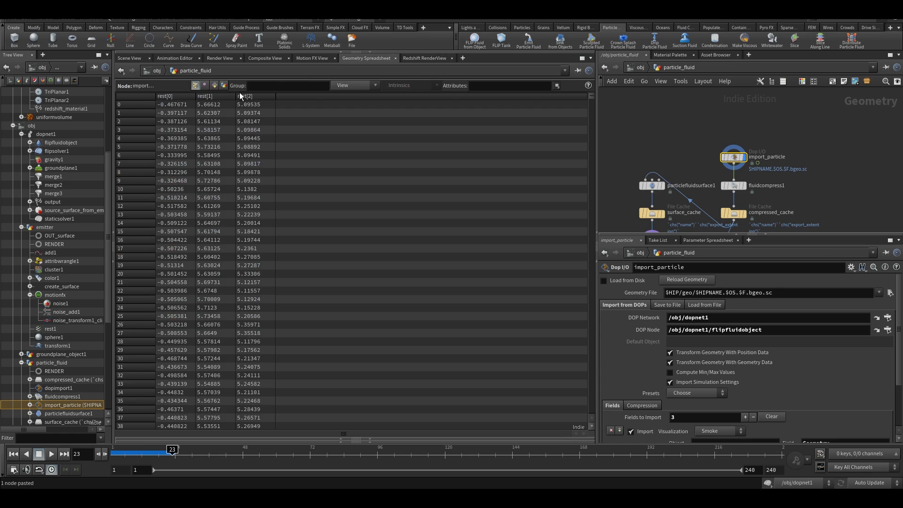
# - Continue the simulation to frame 38, display particlefluidsurface1 and check its rest values in the Geometry Spreadsheet
pyautogui.click(129, 58)
pyautogui.press('Up')
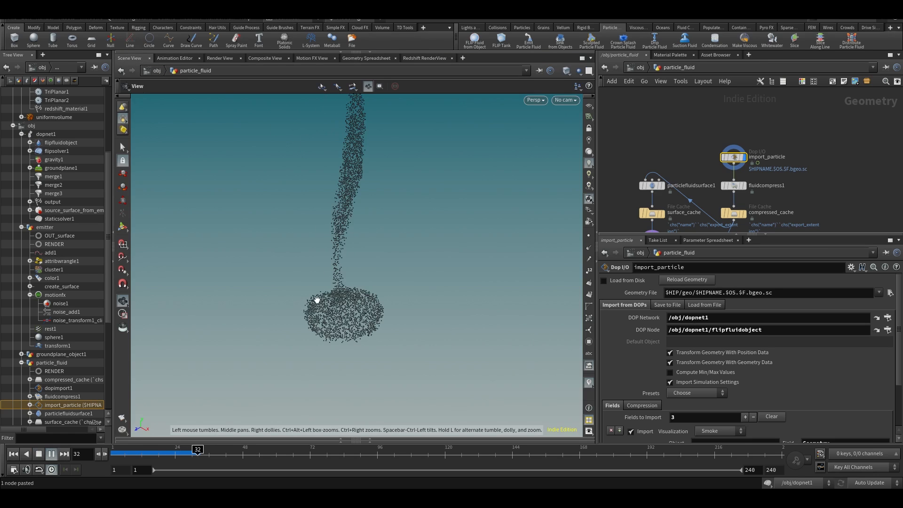
pyautogui.press('Up')
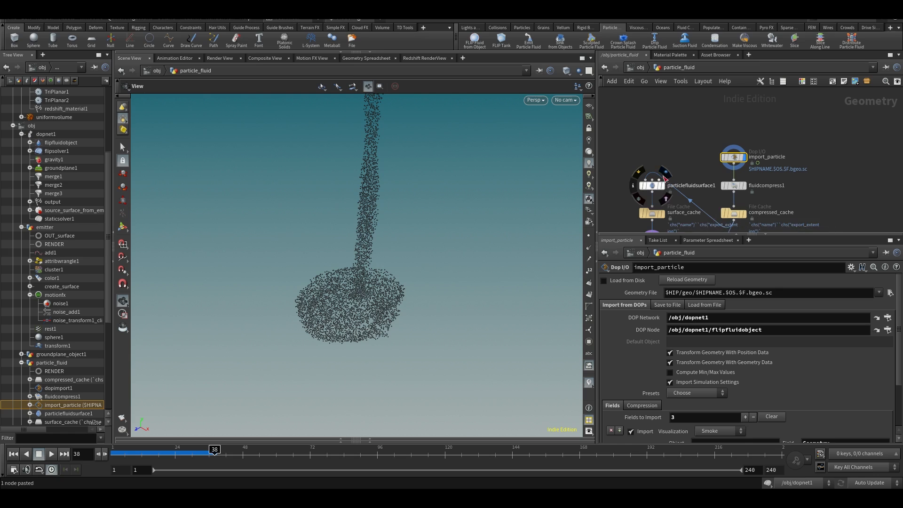
pyautogui.click(658, 184)
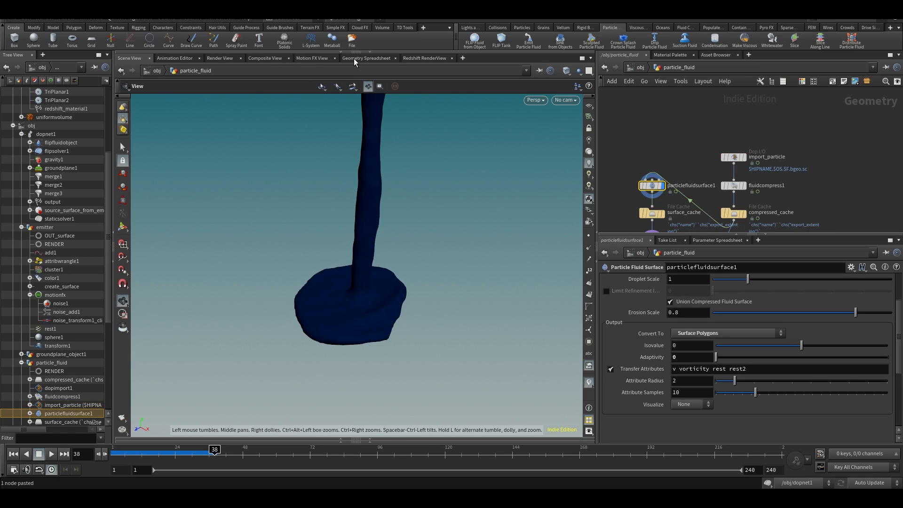
pyautogui.click(354, 58)
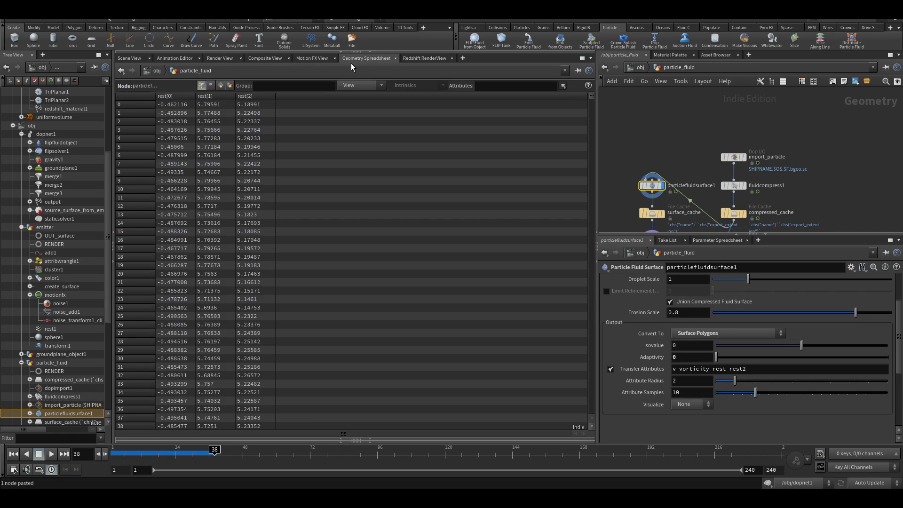
# - Play the particlefluidsurface1 mesh from about frame 20 in the viewport to check how the fluid surface develops
pyautogui.click(131, 60)
pyautogui.moveTo(653, 148); pyautogui.dragTo(700, 115, button='middle')
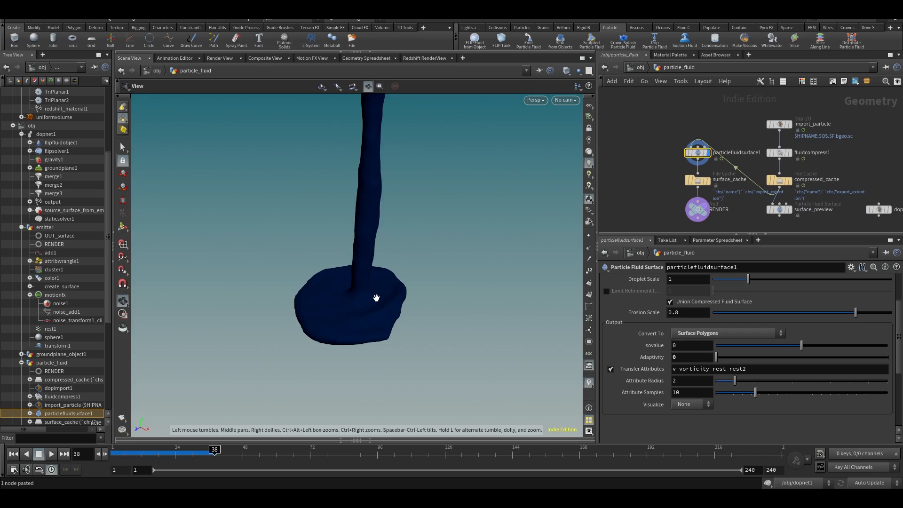
pyautogui.moveTo(377, 298); pyautogui.dragTo(389, 269)
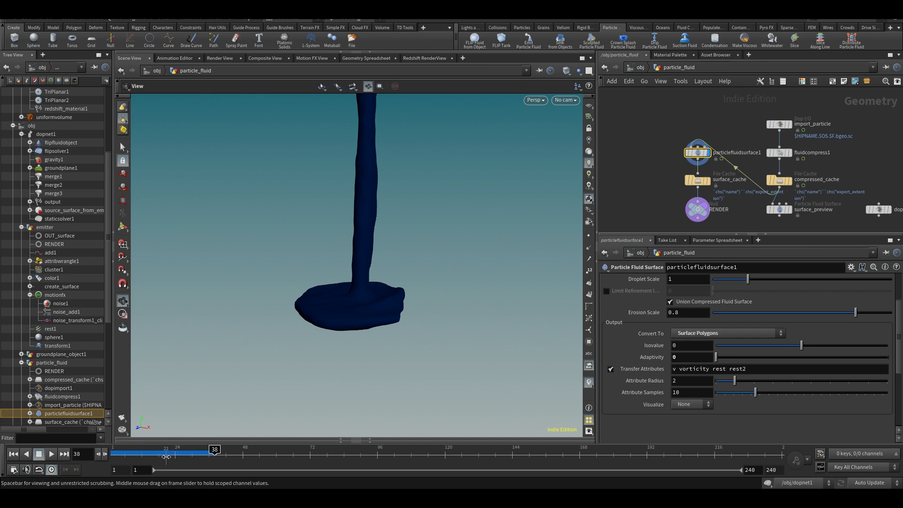
pyautogui.click(166, 457)
pyautogui.press('Up')
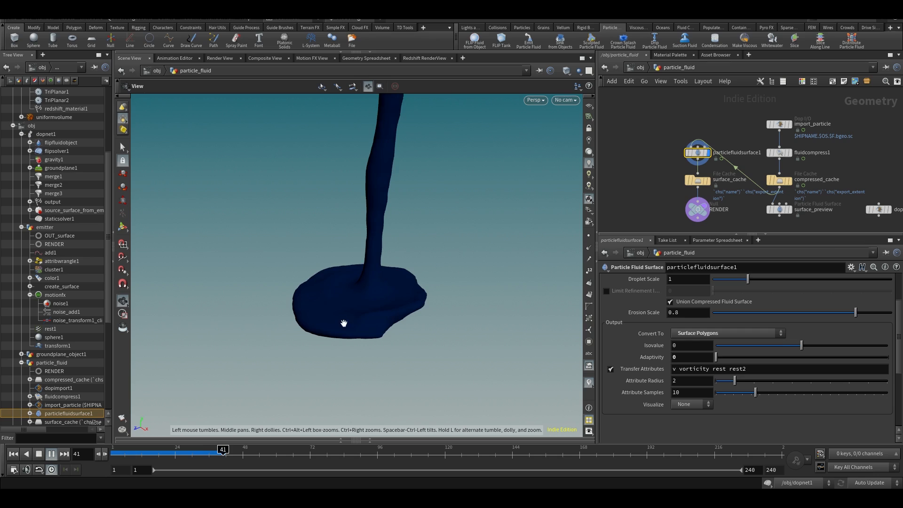
pyautogui.click(224, 455)
pyautogui.moveTo(647, 178); pyautogui.dragTo(652, 177, button='middle')
pyautogui.press('Tab')
pyautogui.write('awr')
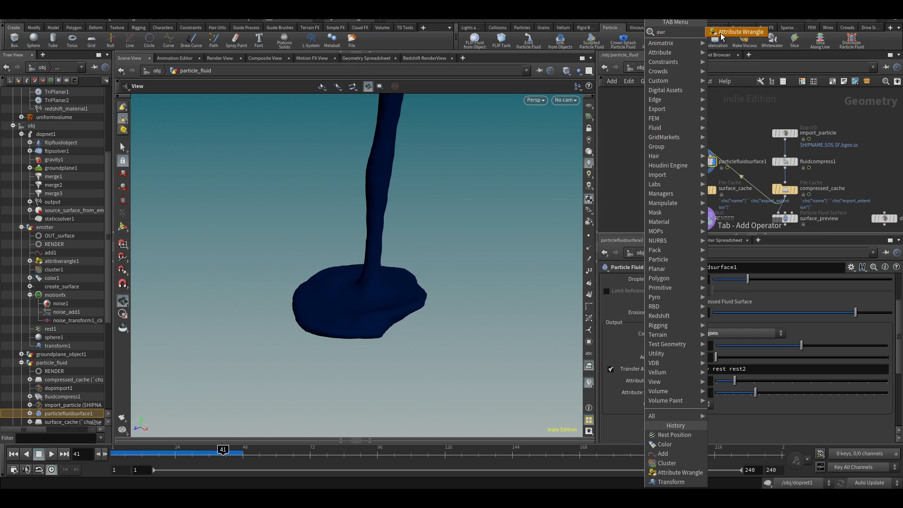
pyautogui.click(722, 37)
pyautogui.click(639, 184)
pyautogui.click(703, 169)
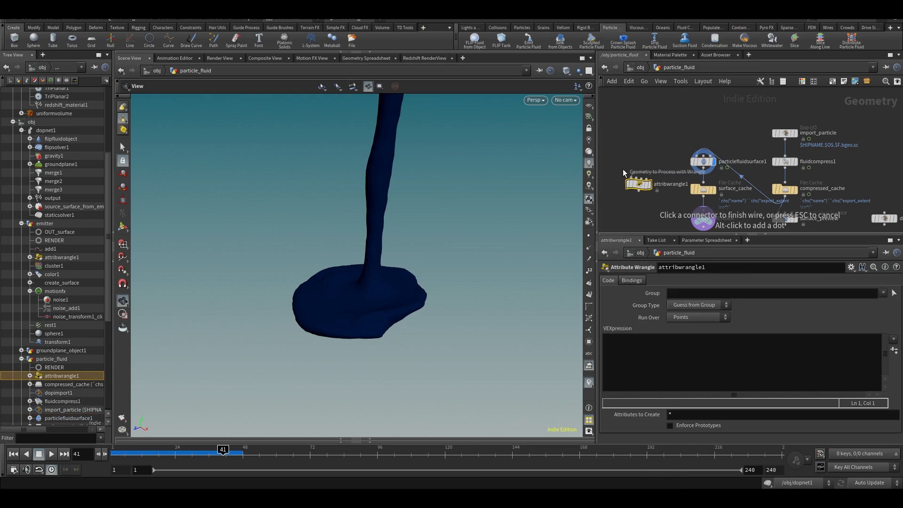
pyautogui.click(638, 177)
pyautogui.click(648, 184)
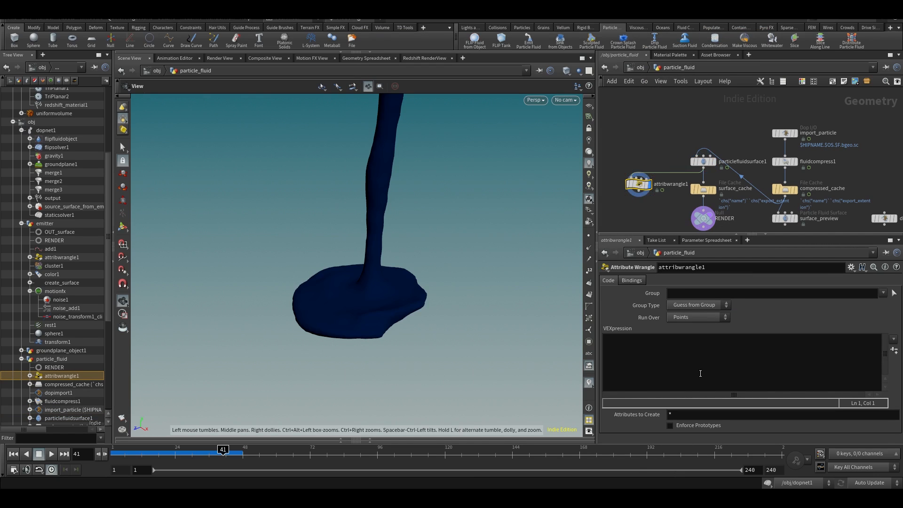
pyautogui.click(665, 358)
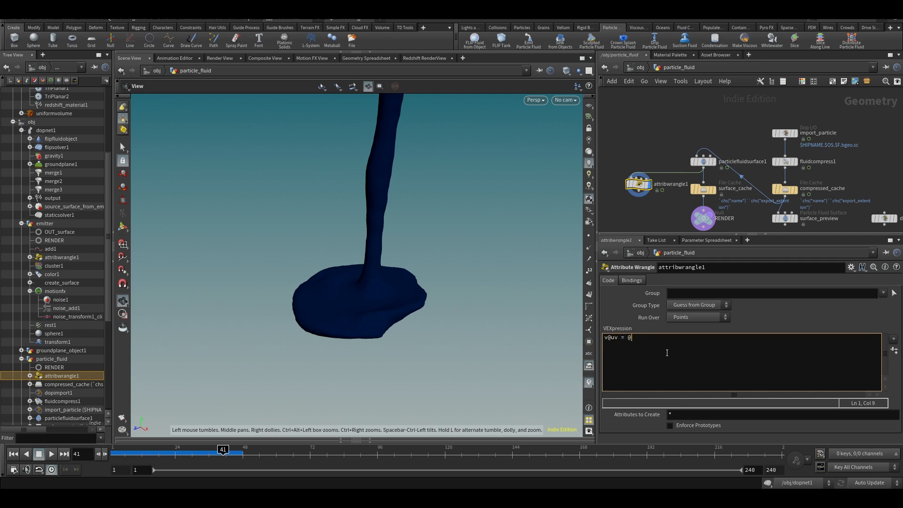
pyautogui.write('v@uv = @rest;')
# - Append a UV Quick Shade node after attribwrangle1 and display it
pyautogui.press('Tab')
pyautogui.write('uvquick')
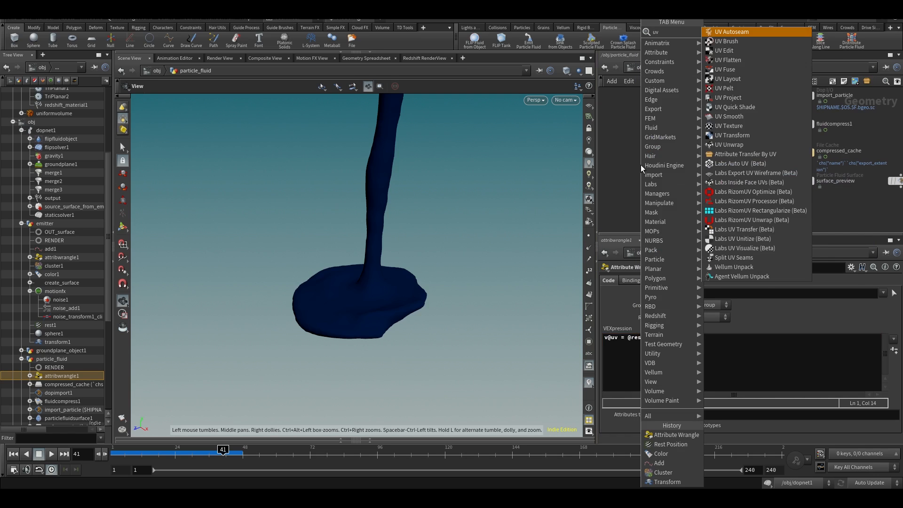
pyautogui.press('Return')
pyautogui.moveTo(433, 257); pyautogui.dragTo(448, 255)
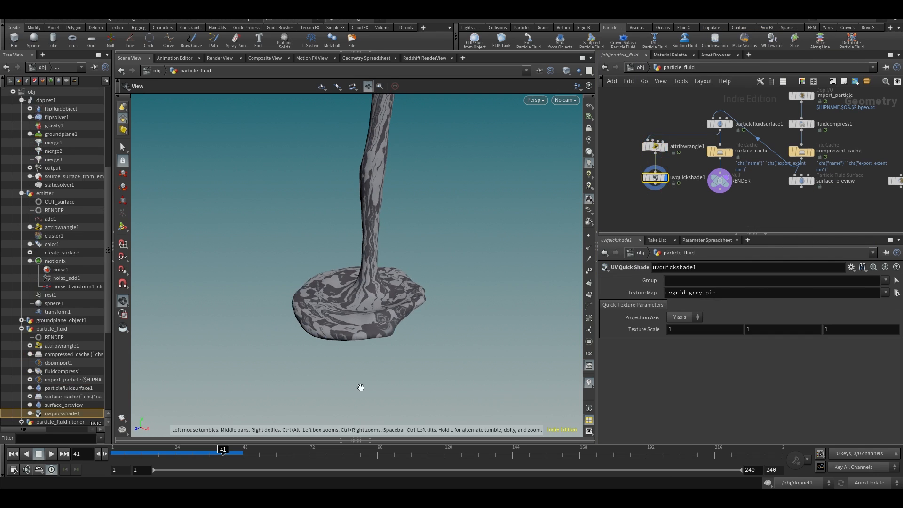
# - Play the textured fluid surface from about frame 23, then scrub back to frame 46 to check how the texture sticks
pyautogui.click(184, 441)
pyautogui.moveTo(183, 449); pyautogui.dragTo(172, 450)
pyautogui.press('Up')
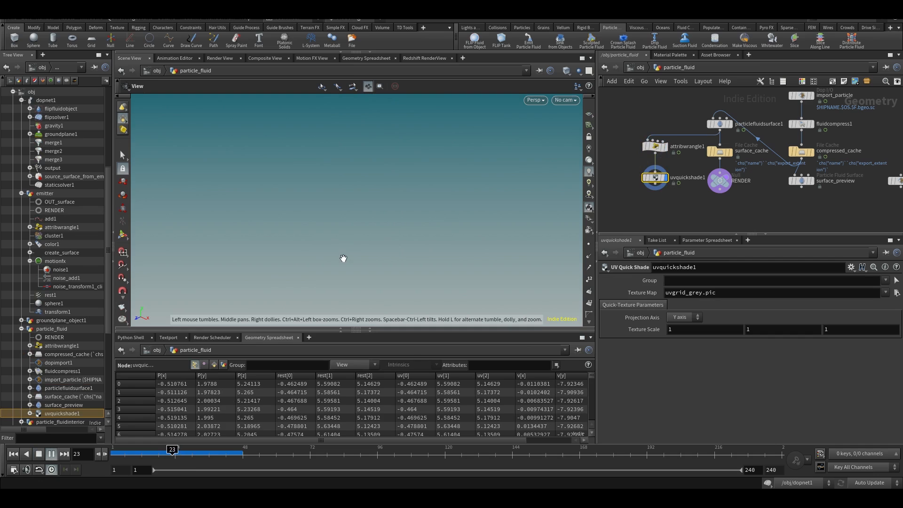
pyautogui.click(370, 329)
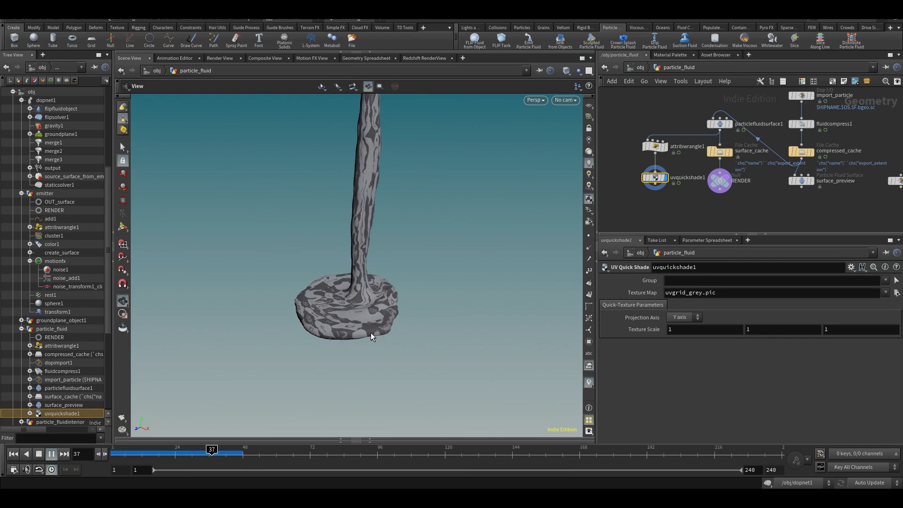
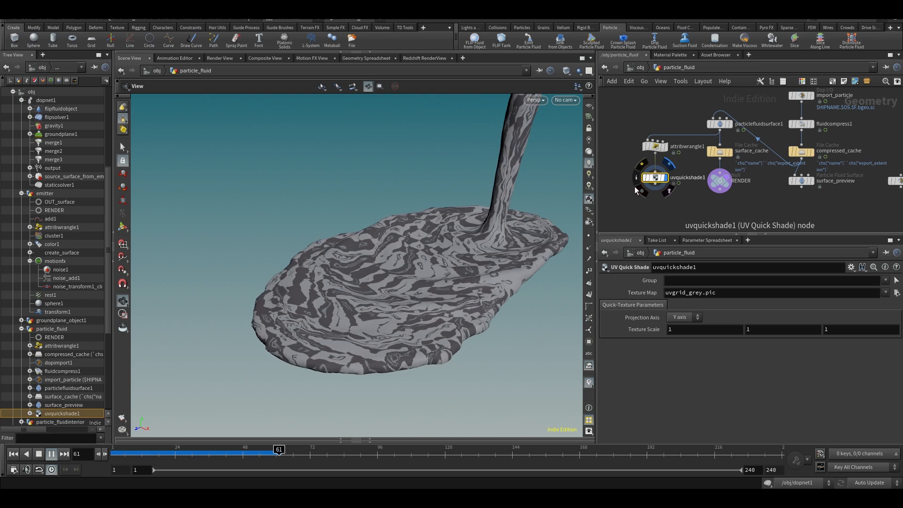
pyautogui.moveTo(252, 454); pyautogui.dragTo(237, 454)
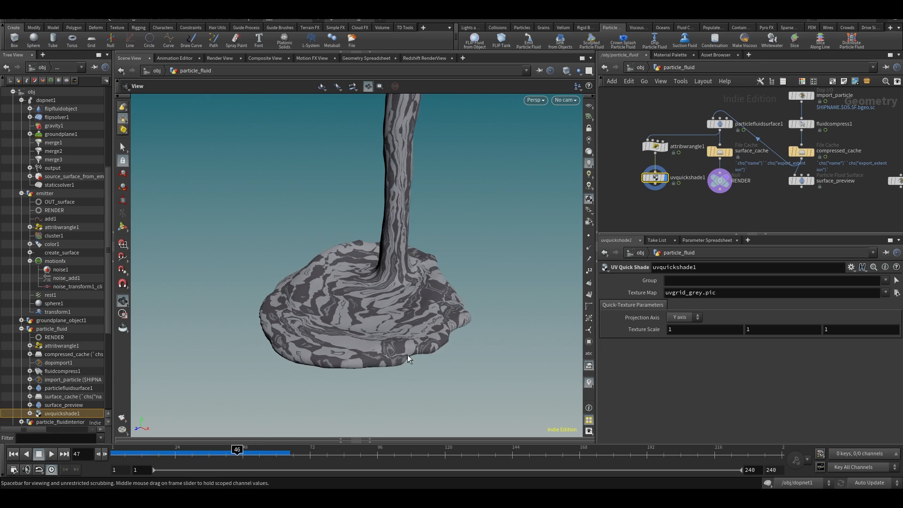
# - Delete attribwrangle1 and uvquickshade1 from the particle_fluid network
pyautogui.moveTo(648, 137); pyautogui.dragTo(671, 188)
pyautogui.press('Delete')
pyautogui.moveTo(734, 179); pyautogui.dragTo(707, 199, button='middle')
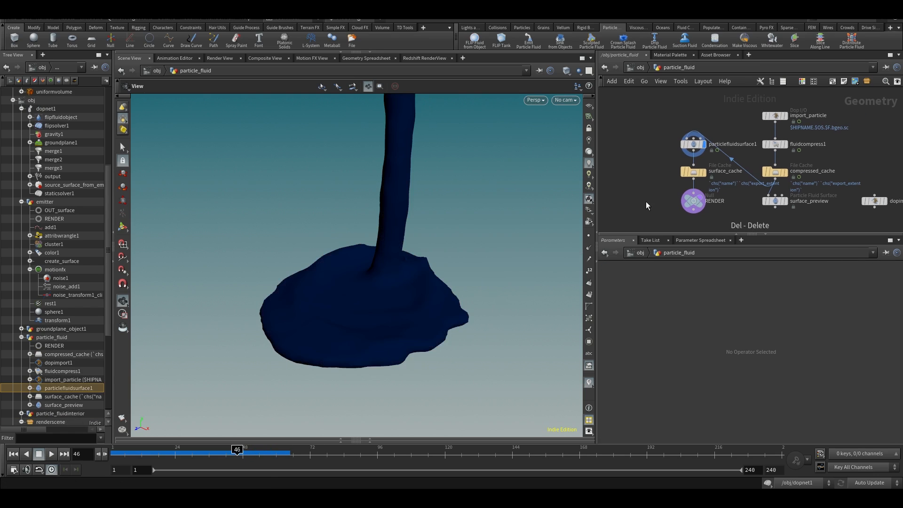
# - Display the RENDER null in the particle_fluid network and save the scene
pyautogui.click(706, 201)
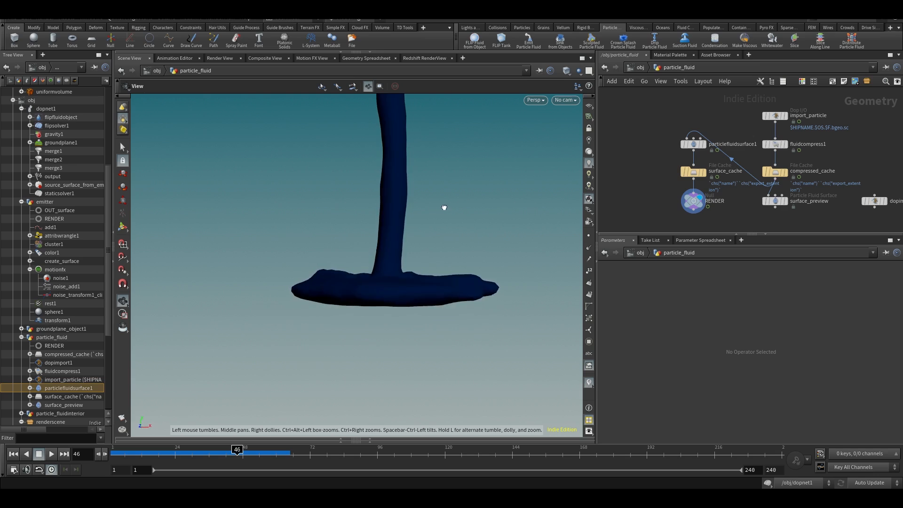
pyautogui.moveTo(408, 222); pyautogui.dragTo(404, 227, button='middle')
pyautogui.click(565, 103)
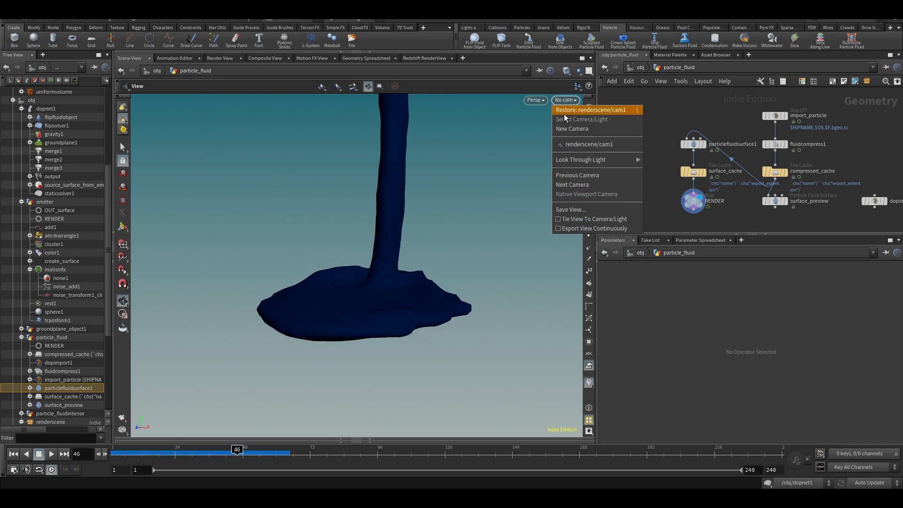
pyautogui.click(459, 143)
pyautogui.moveTo(488, 174); pyautogui.dragTo(433, 214)
pyautogui.hotkey('ctrl', 's')
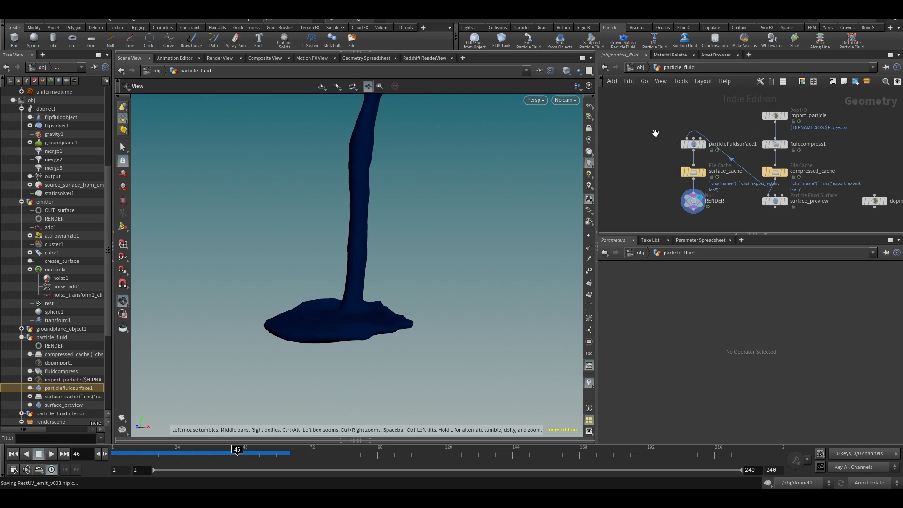
# - Create a new camera from the current view and frame the fluid stream and puddle through it
pyautogui.click(566, 100)
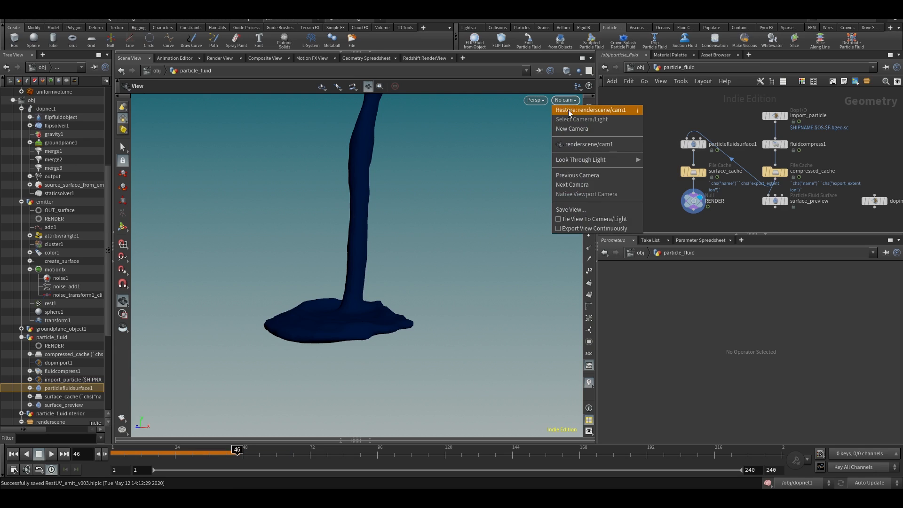
pyautogui.click(571, 126)
pyautogui.click(589, 128)
pyautogui.moveTo(417, 254); pyautogui.dragTo(359, 247)
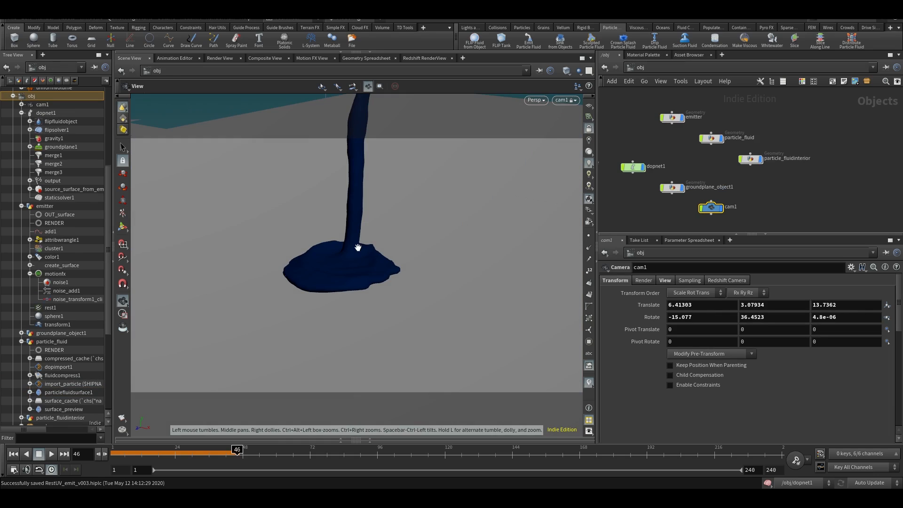
# - Add a ROP Network at the object level and place a Redshift render node inside it
pyautogui.press('Tab')
pyautogui.write('ropn')
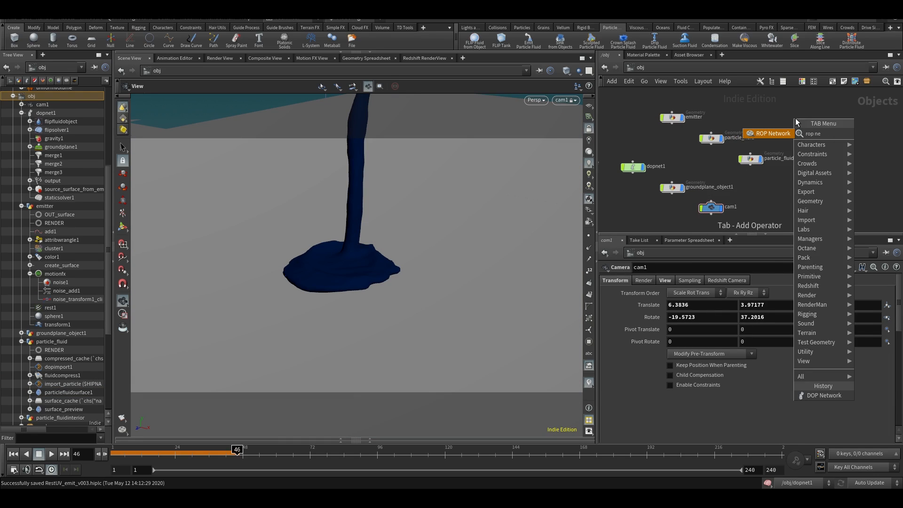
pyautogui.press('Return')
pyautogui.click(796, 119)
pyautogui.doubleClick(796, 119)
pyautogui.press('Tab')
pyautogui.moveTo(757, 147)
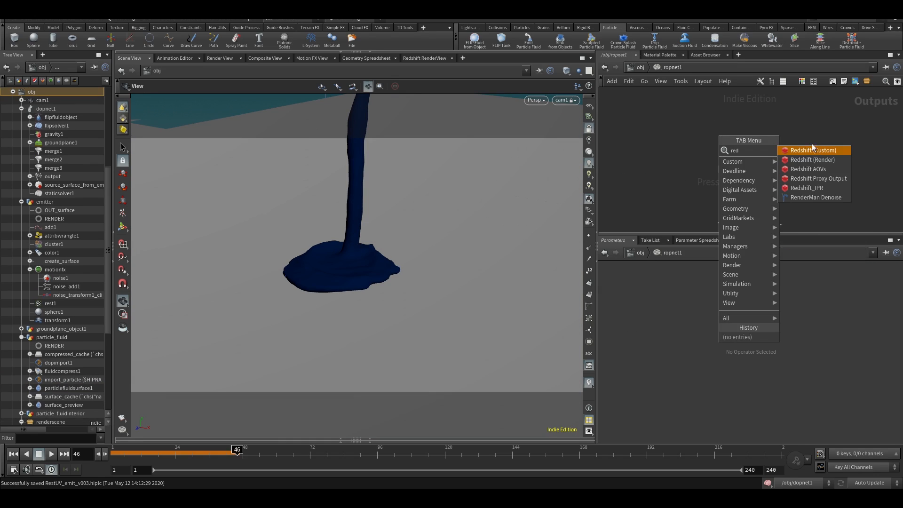
pyautogui.click(812, 154)
pyautogui.click(705, 142)
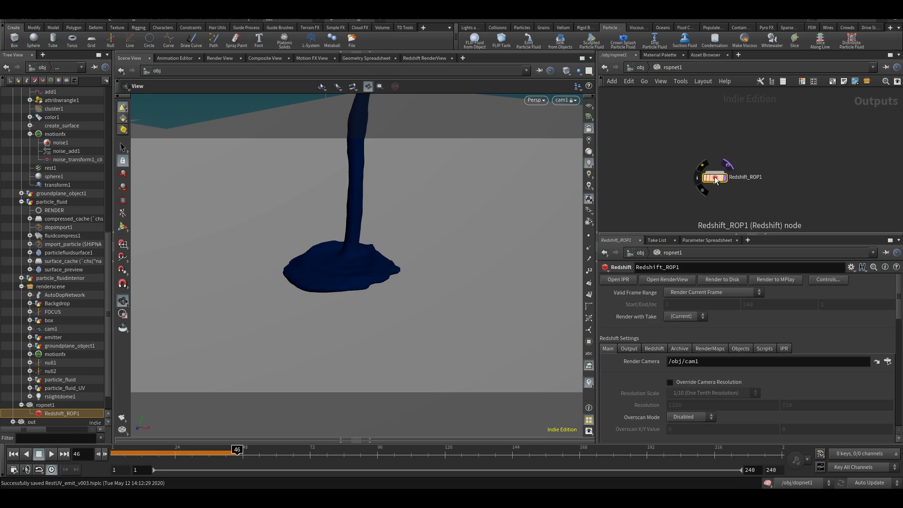
pyautogui.moveTo(715, 178); pyautogui.dragTo(707, 173)
# - Clear Redshift_ROP1's Candidate Objects and set its Force Objects to particle_fluid and groundplane_object1
pyautogui.click(741, 348)
pyautogui.click(733, 360)
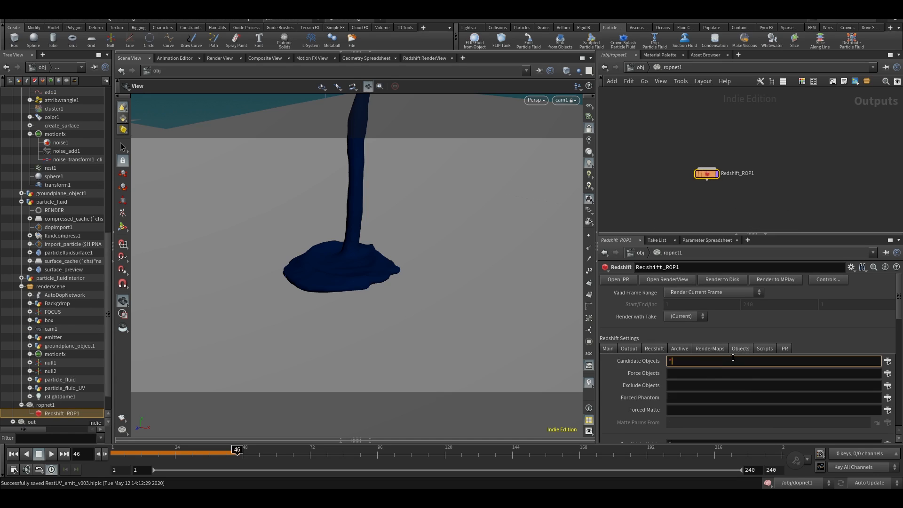
pyautogui.click(887, 373)
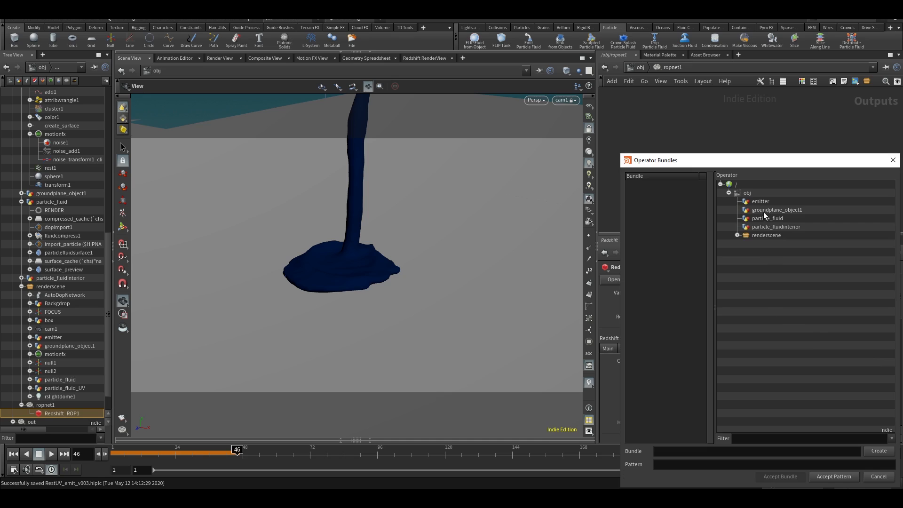
pyautogui.doubleClick(777, 219)
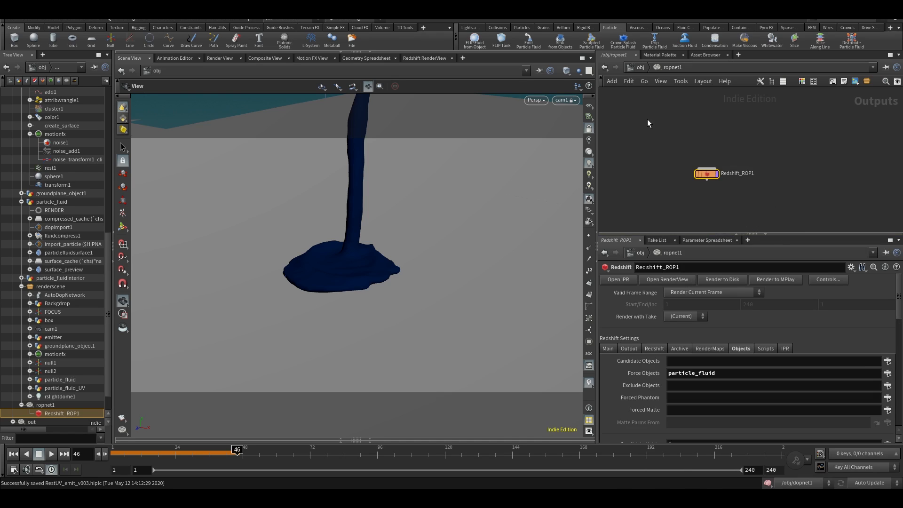
pyautogui.click(888, 361)
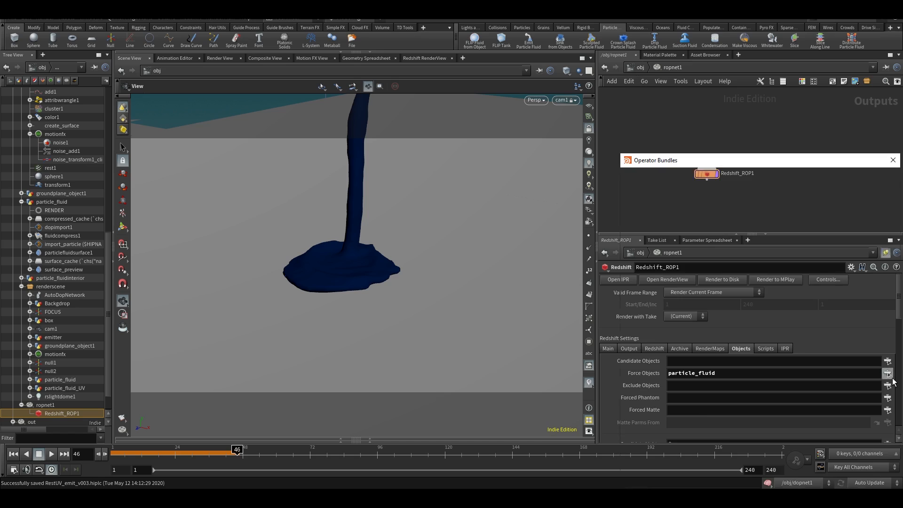
pyautogui.keyDown('ctrl'); pyautogui.click(770, 210); pyautogui.keyUp('ctrl')
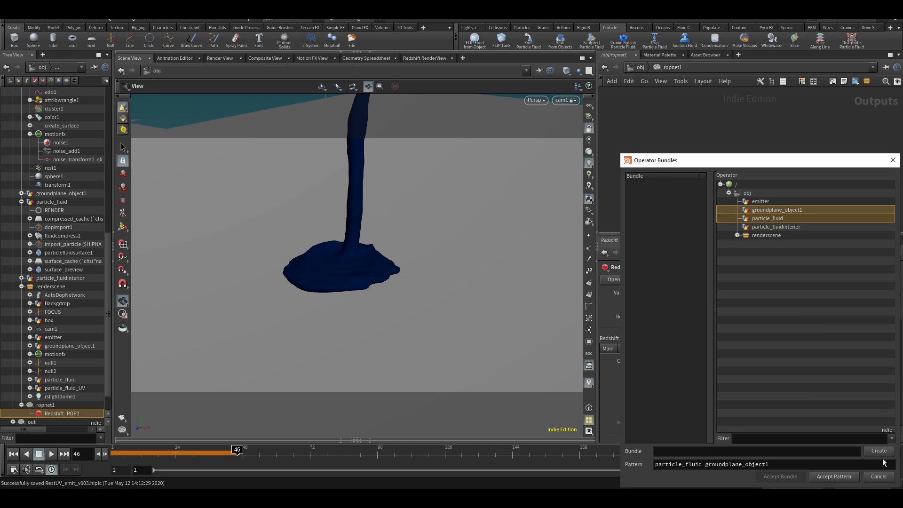
pyautogui.click(842, 477)
# - Add a Material Network at the object level and go inside it
pyautogui.press('u')
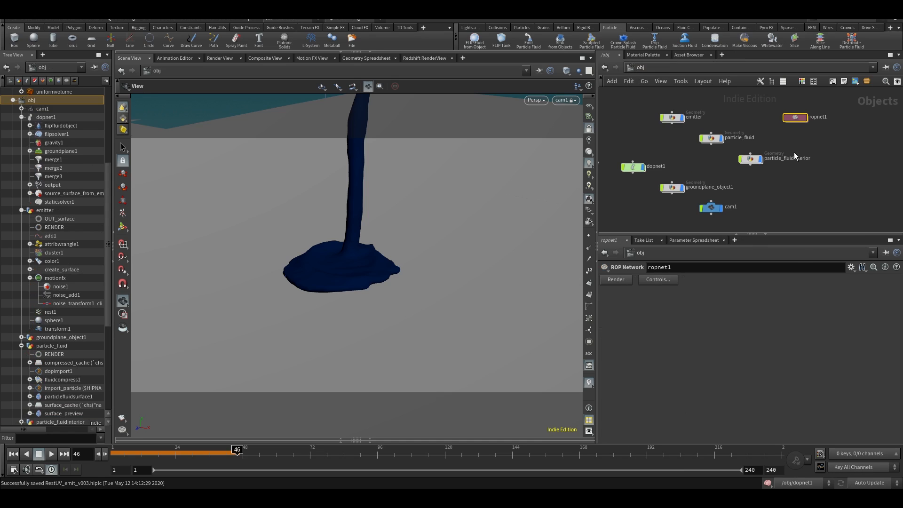
pyautogui.press('Tab')
pyautogui.write('mat')
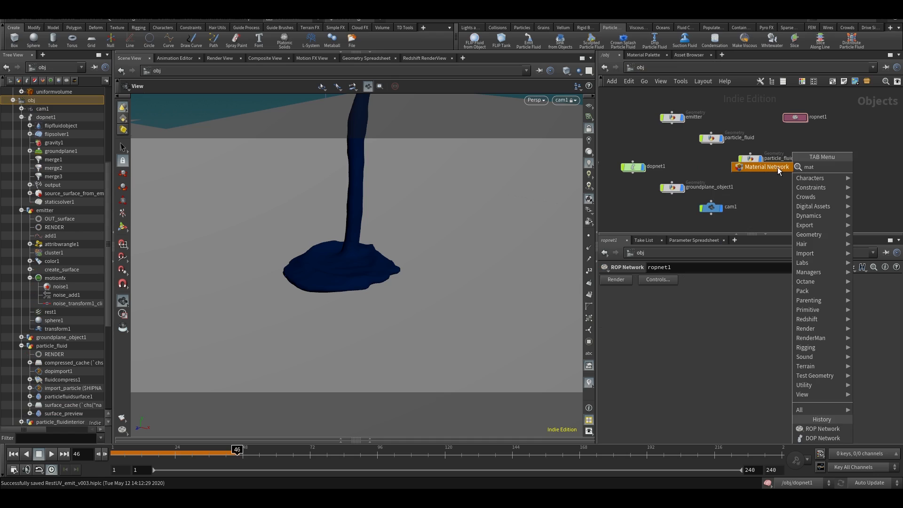
pyautogui.click(778, 168)
pyautogui.click(797, 124)
pyautogui.press('Return')
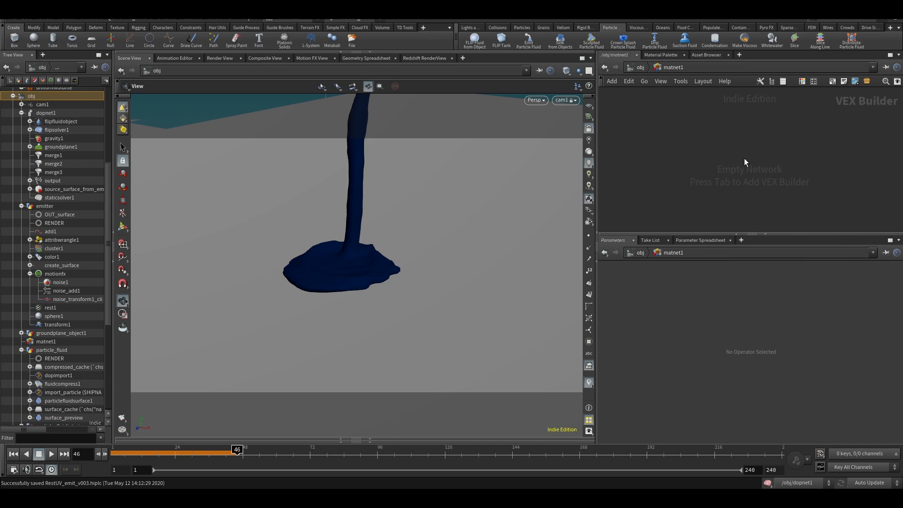
# - Add an RS Material Builder to matnet1 and open its node network
pyautogui.press('Tab')
pyautogui.write('rs ma')
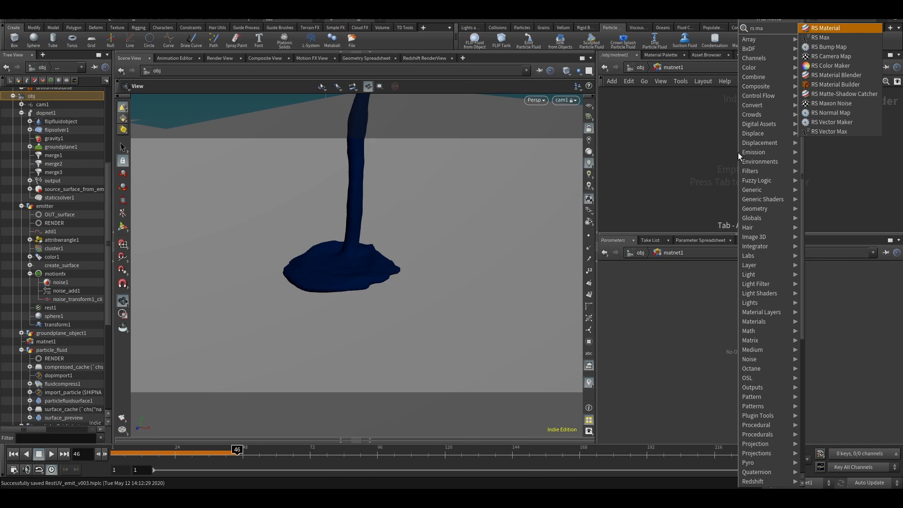
pyautogui.write('ter')
pyautogui.click(821, 47)
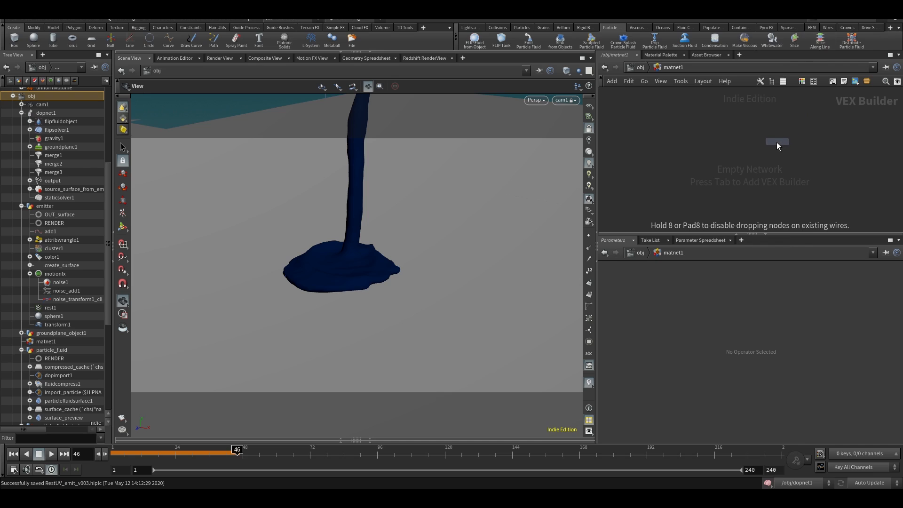
pyautogui.click(778, 146)
pyautogui.doubleClick(742, 146)
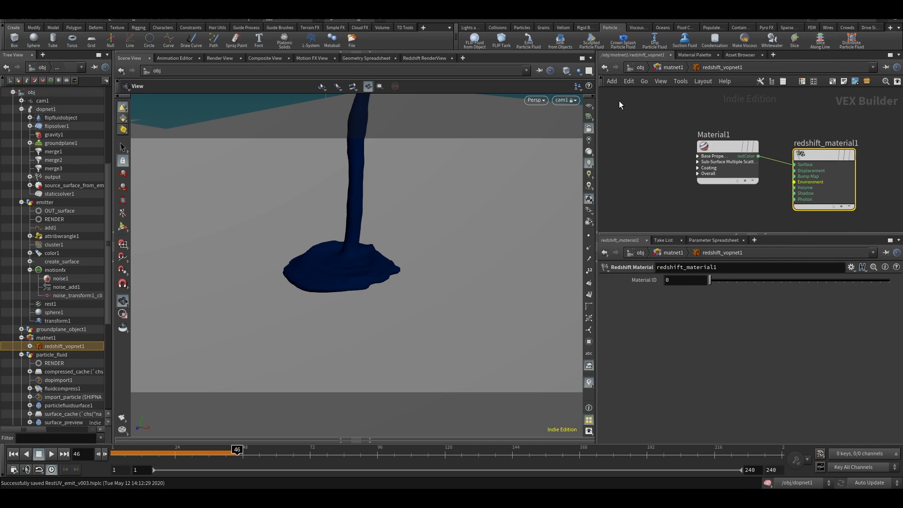
# - Assign the redshift_vopnet1 material from matnet1 to the fluid in the viewport
pyautogui.moveTo(621, 105); pyautogui.dragTo(760, 201)
pyautogui.click(638, 68)
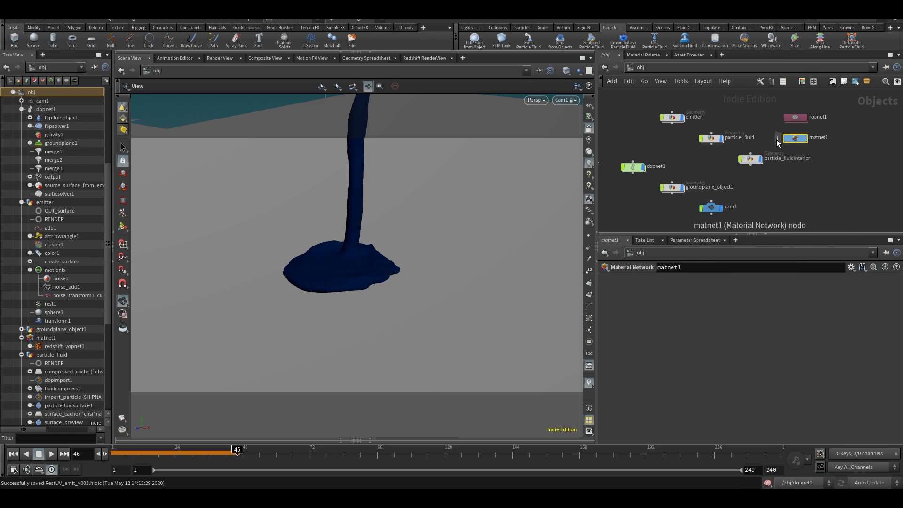
pyautogui.doubleClick(796, 141)
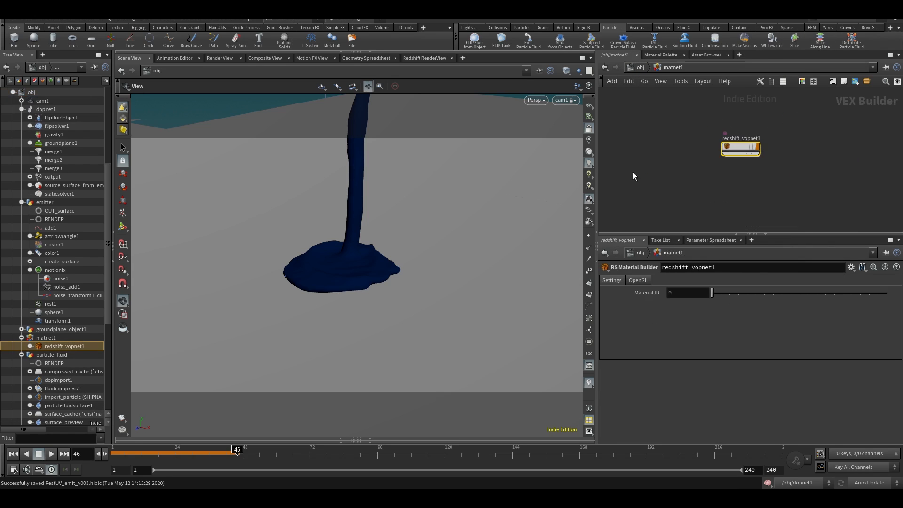
pyautogui.click(742, 147)
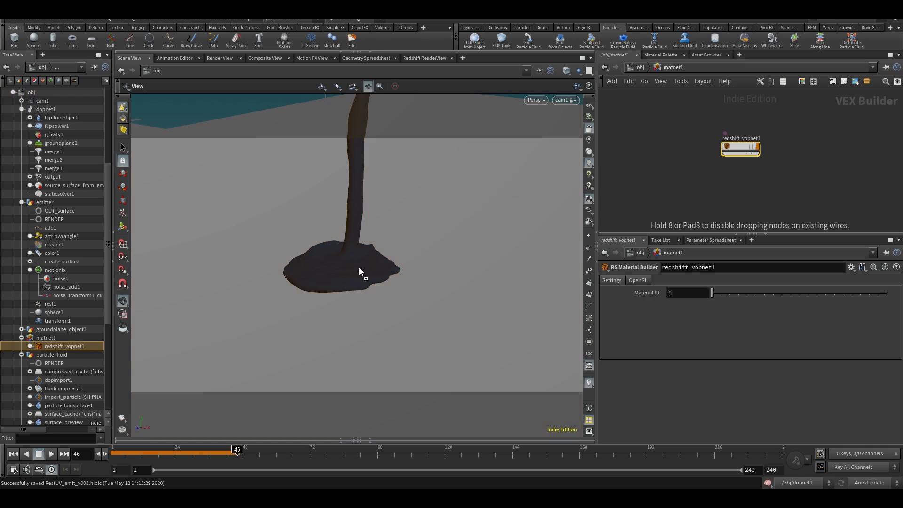
# - Expand Material1's base property inputs inside redshift_vopnet1 and save the scene
pyautogui.doubleClick(742, 149)
pyautogui.click(756, 151)
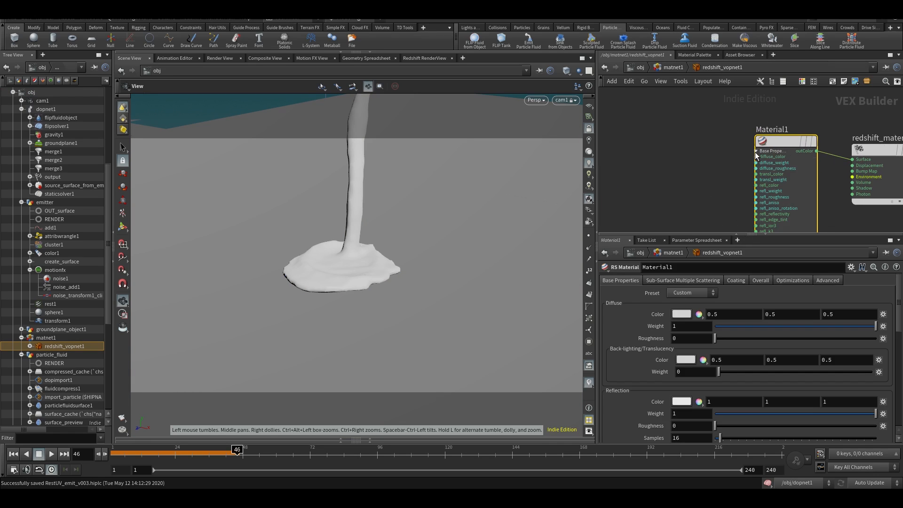
pyautogui.click(695, 158)
pyautogui.scroll(-2, 695, 158)
pyautogui.moveTo(696, 158); pyautogui.dragTo(730, 157, button='middle')
pyautogui.hotkey('ctrl', 's')
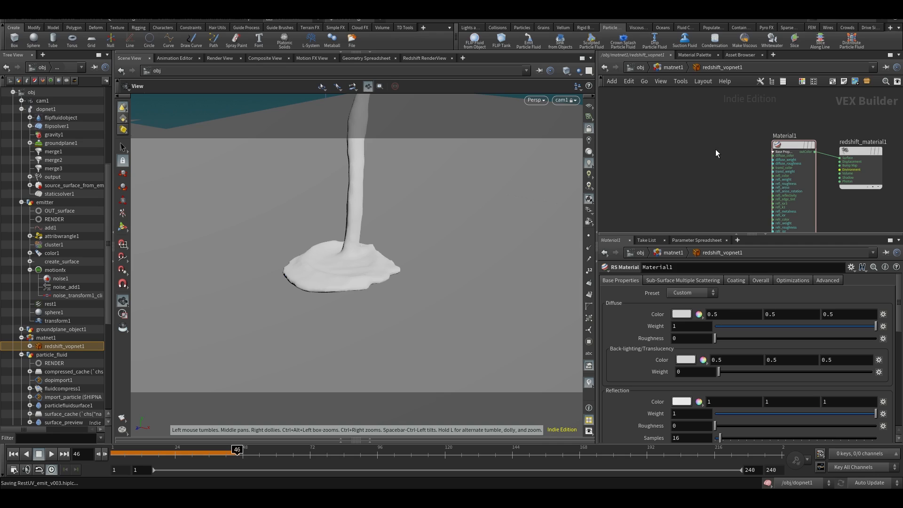
# - Add an RS Texture node in redshift_vopnet1 and connect its output color to Material1's diffuse_color input
pyautogui.moveTo(739, 143); pyautogui.dragTo(696, 156, button='middle')
pyautogui.press('Tab')
pyautogui.write('t')
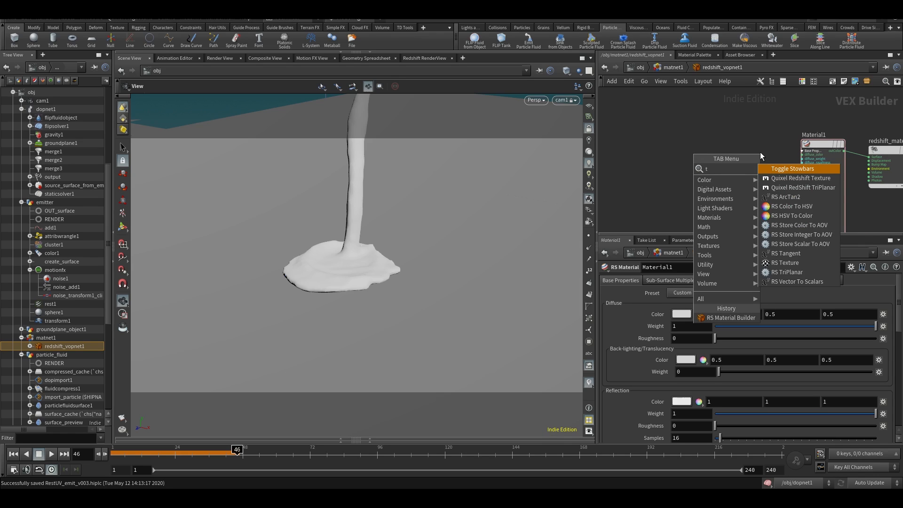
pyautogui.click(785, 262)
pyautogui.click(696, 164)
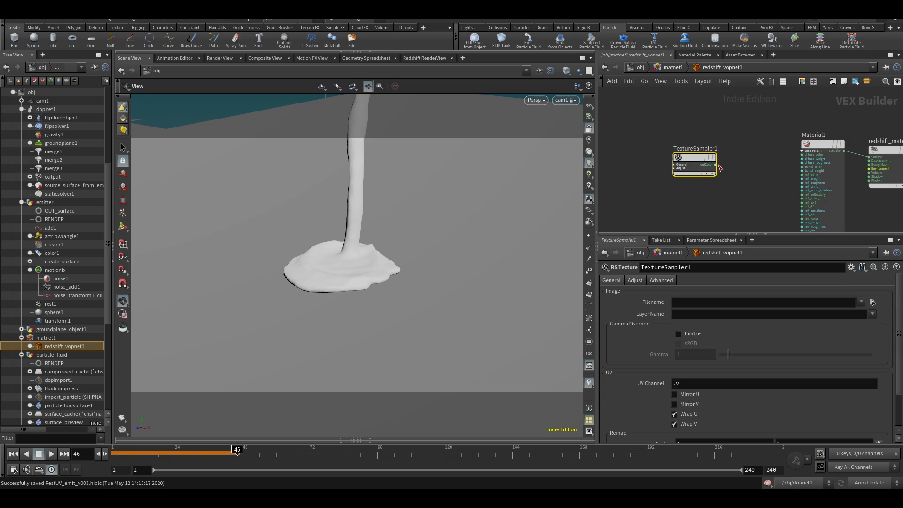
pyautogui.click(716, 165)
pyautogui.click(803, 155)
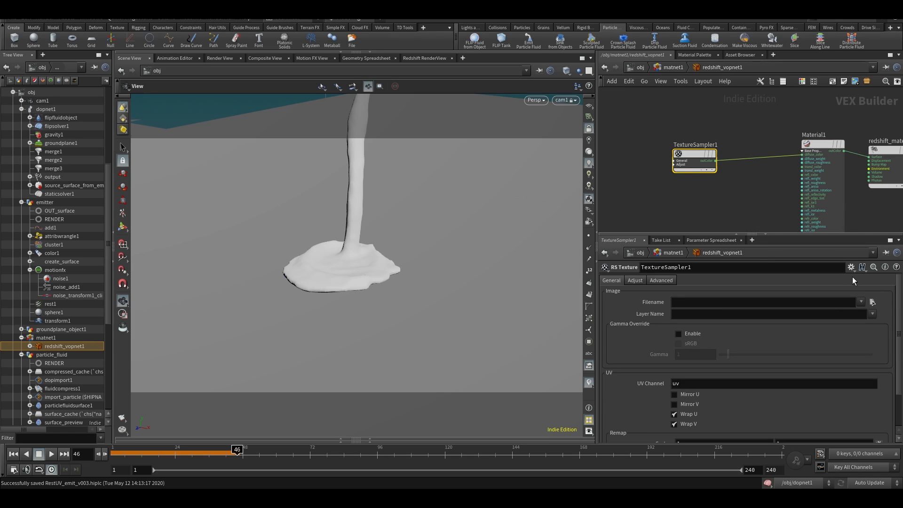
# - Load uv_mapper.jpg from the RestFluid/Graphics folder as TextureSampler1's image
pyautogui.click(874, 304)
pyautogui.scroll(-1, 711, 317)
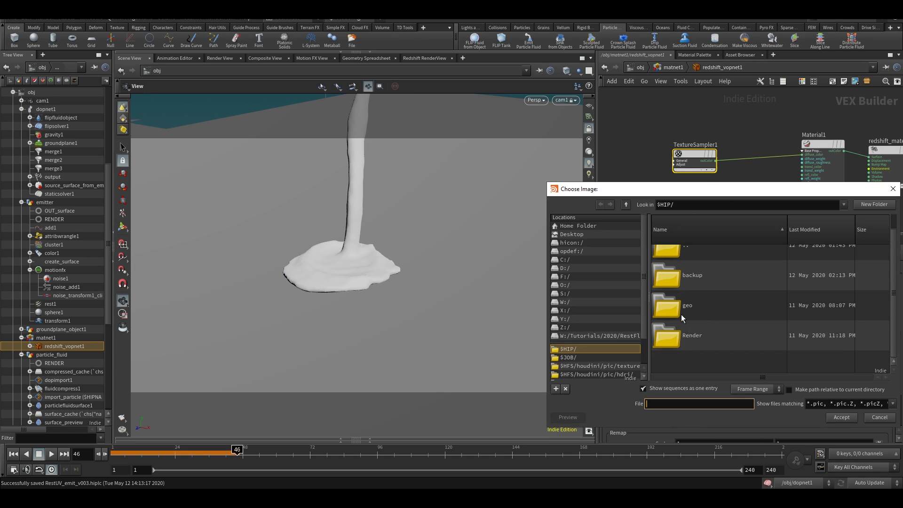
pyautogui.scroll(1, 683, 318)
pyautogui.doubleClick(678, 265)
pyautogui.click(682, 298)
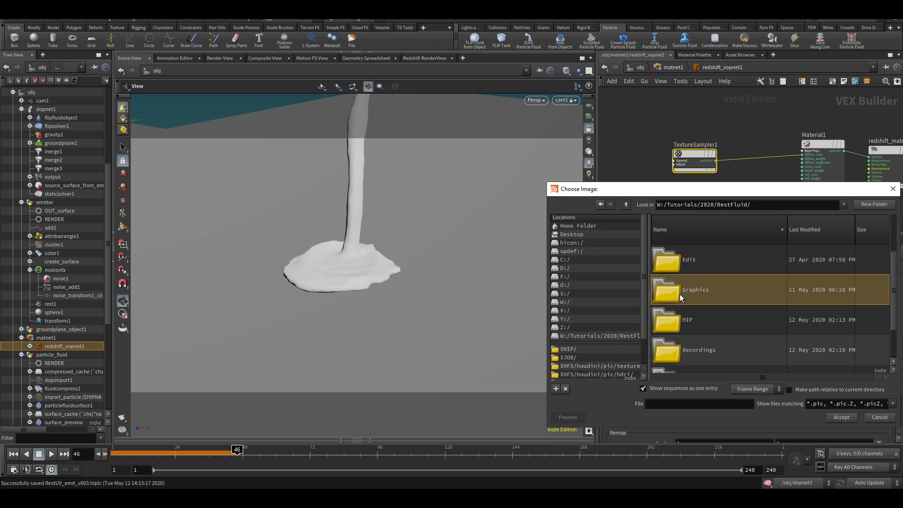
pyautogui.doubleClick(682, 298)
pyautogui.doubleClick(696, 320)
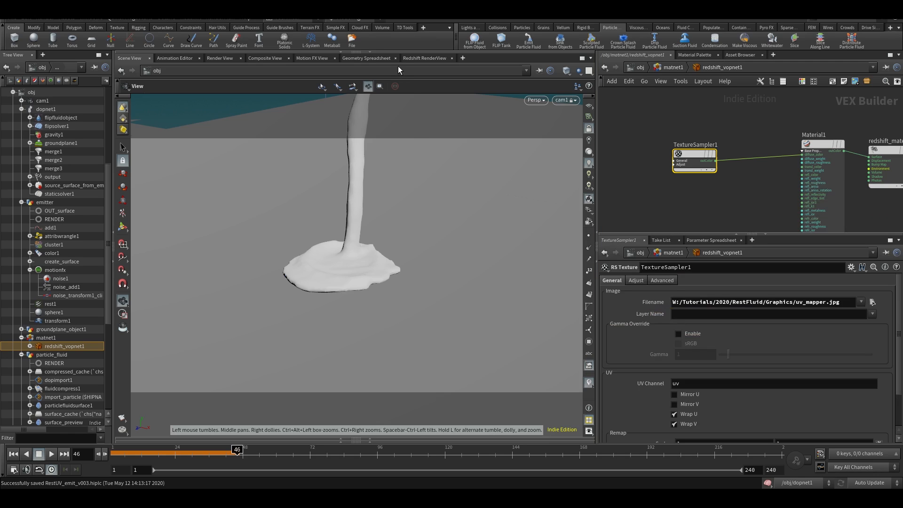
# - Try to render the current frame in the Redshift RenderView with one of the scene's existing ROPs
pyautogui.click(416, 61)
pyautogui.click(189, 71)
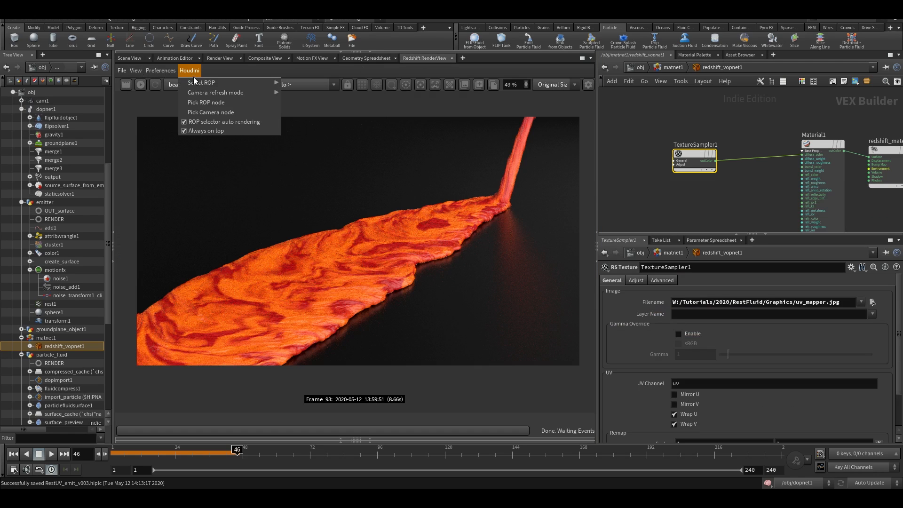
pyautogui.moveTo(206, 84)
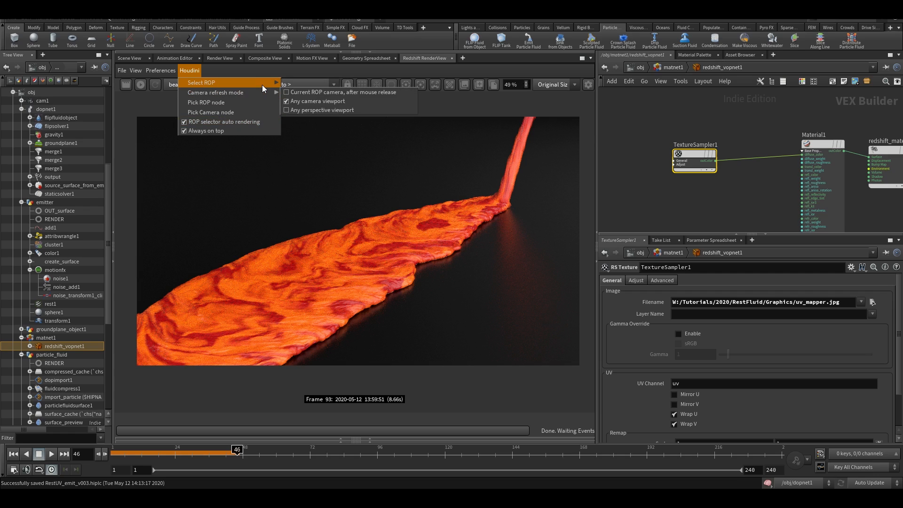
pyautogui.moveTo(261, 85)
pyautogui.click(302, 100)
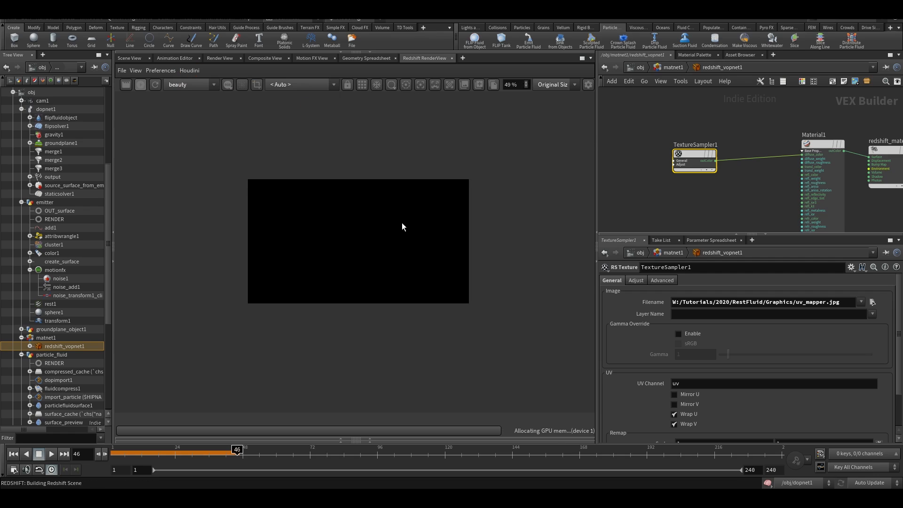
pyautogui.scroll(2, 394, 230)
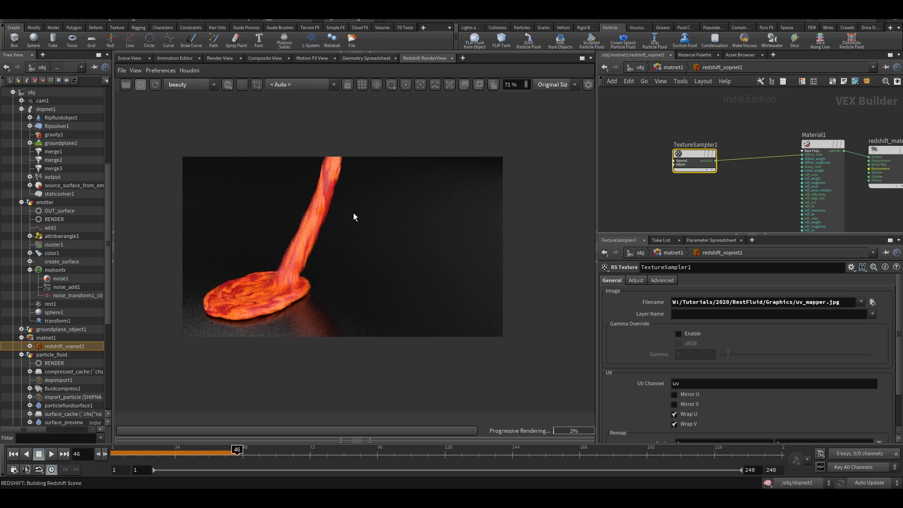
# - Rename the Redshift_ROP1 node inside ropnet1 to TUTORIAL
pyautogui.click(130, 60)
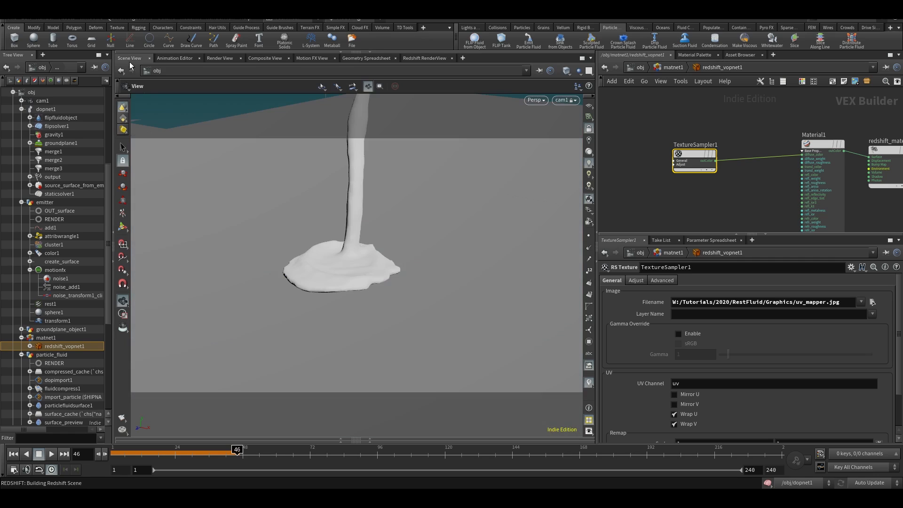
pyautogui.click(641, 68)
pyautogui.doubleClick(796, 118)
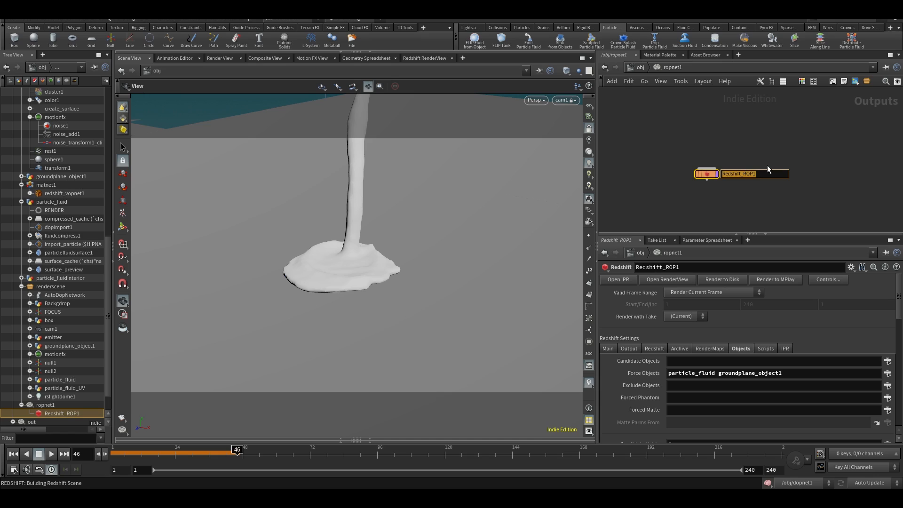
pyautogui.write('TUTORIAL')
pyautogui.press('Return')
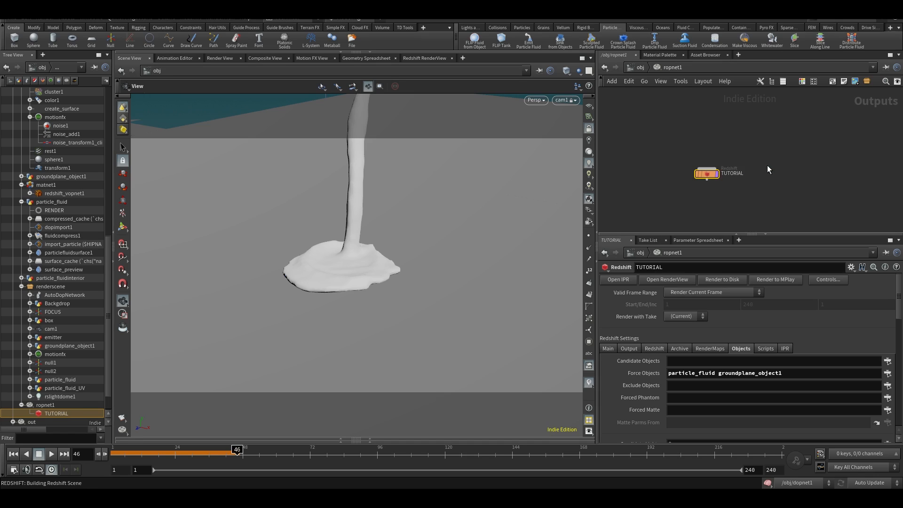
# - Select the TUTORIAL ROP in the Redshift RenderView and render the current frame with it
pyautogui.click(430, 58)
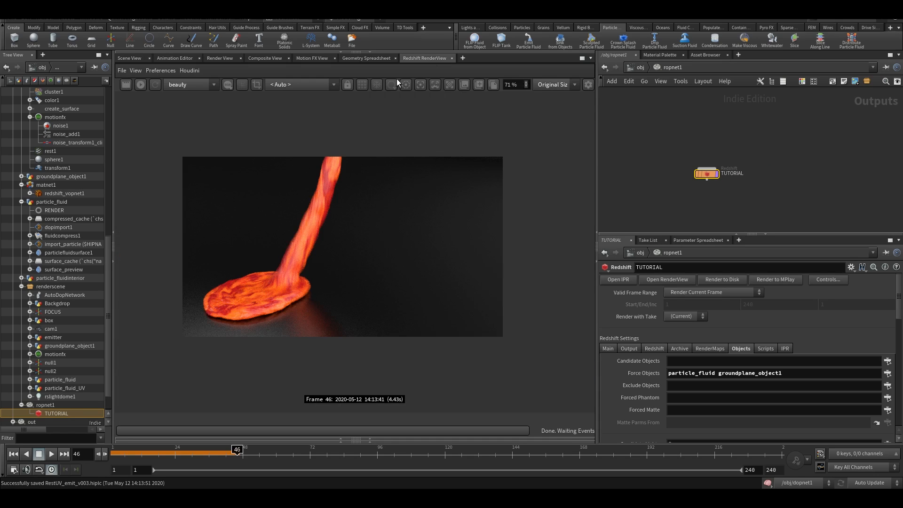
pyautogui.click(190, 71)
pyautogui.moveTo(196, 80)
pyautogui.click(318, 98)
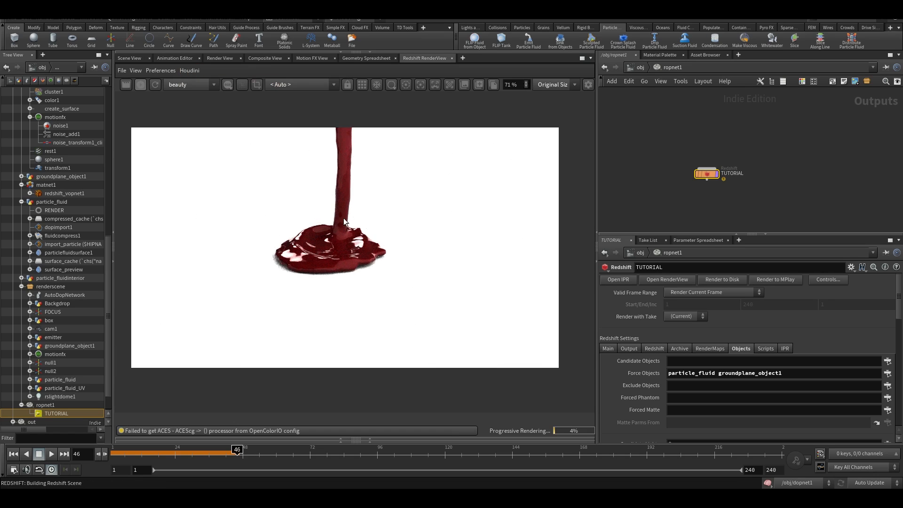
pyautogui.scroll(2, 343, 218)
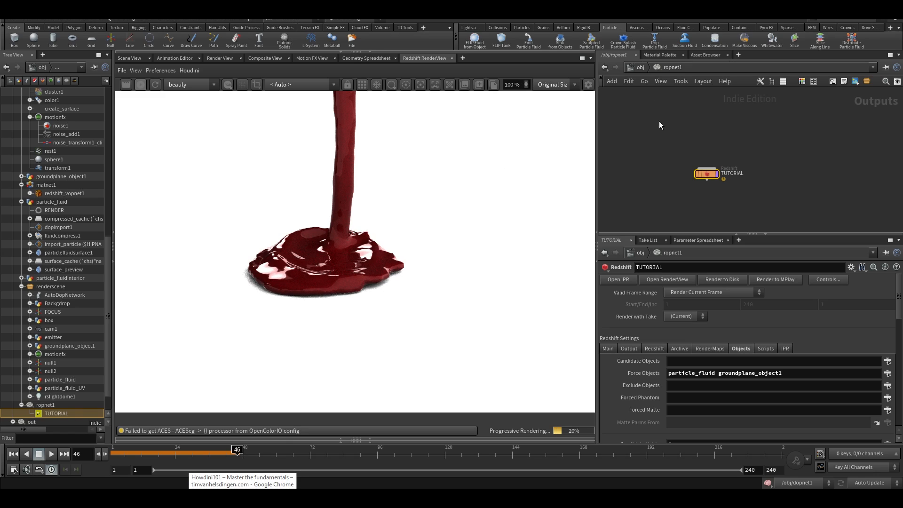
# - Stop the IPR render and return to the redshift_vopnet1 material network inside matnet1
pyautogui.click(634, 69)
pyautogui.click(140, 85)
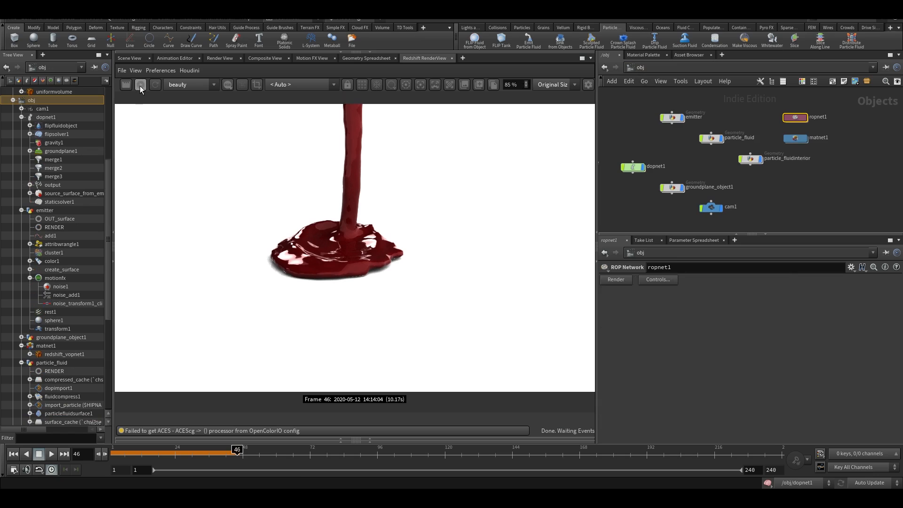
pyautogui.moveTo(829, 161); pyautogui.dragTo(817, 191, button='middle')
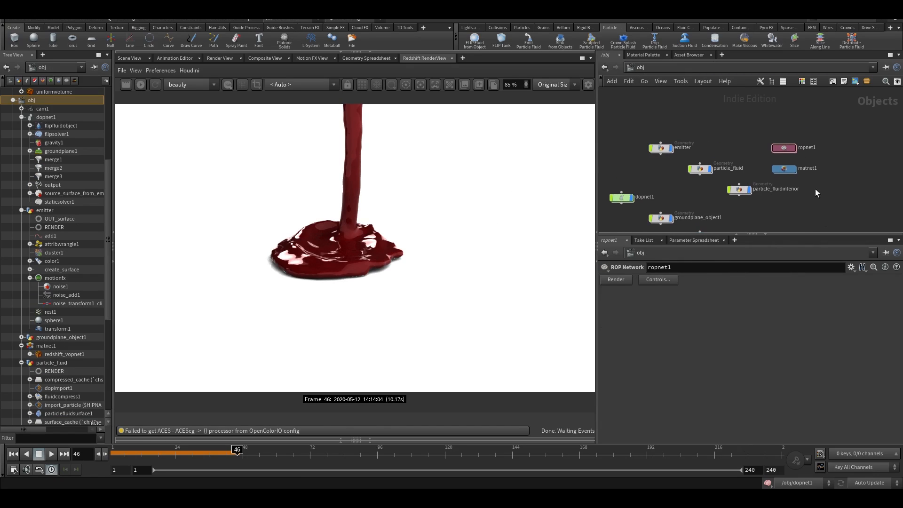
pyautogui.scroll(2, 808, 172)
pyautogui.doubleClick(776, 172)
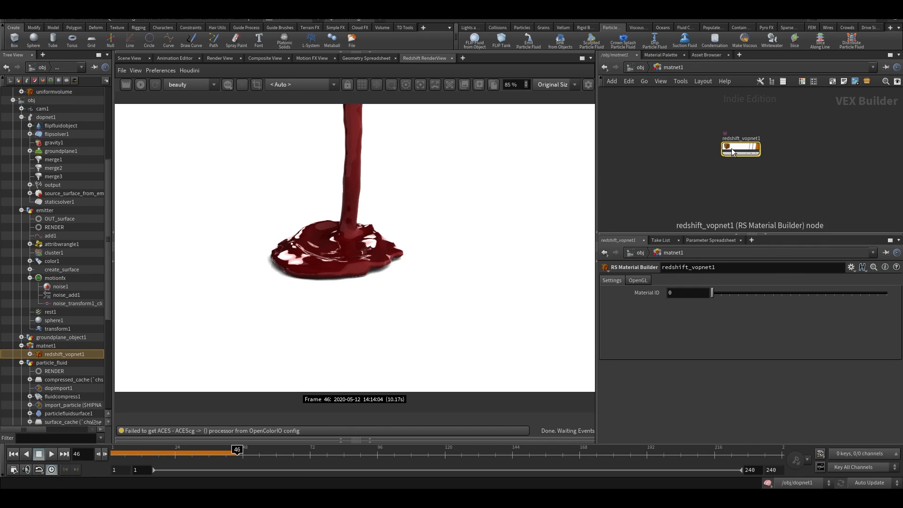
pyautogui.doubleClick(741, 150)
pyautogui.moveTo(696, 153)
pyautogui.mouseDown(button='middle')
pyautogui.moveTo(713, 152)
pyautogui.moveTo(686, 143)
pyautogui.mouseUp(button='middle')
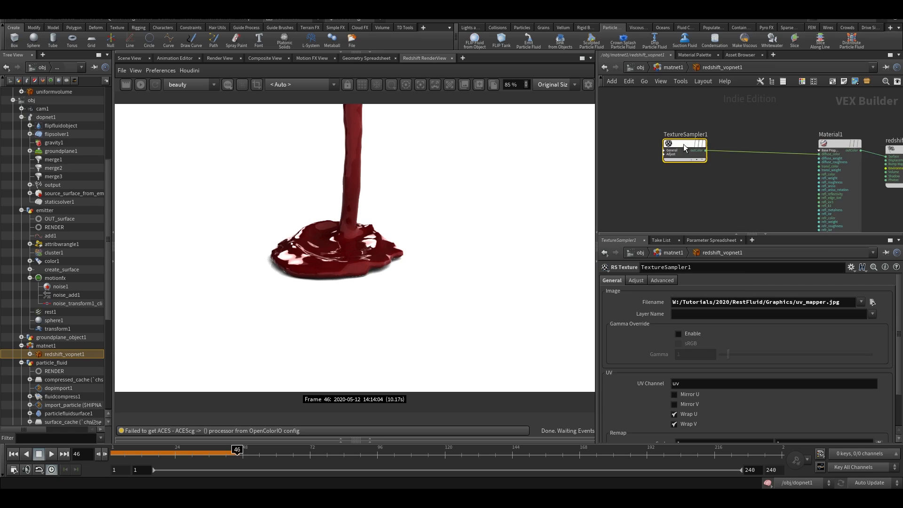
# - Insert an RS TriPlanar node between TextureSampler1 and Material1's diffuse color, and restart the IPR render
pyautogui.press('Tab')
pyautogui.write('tr')
pyautogui.click(776, 167)
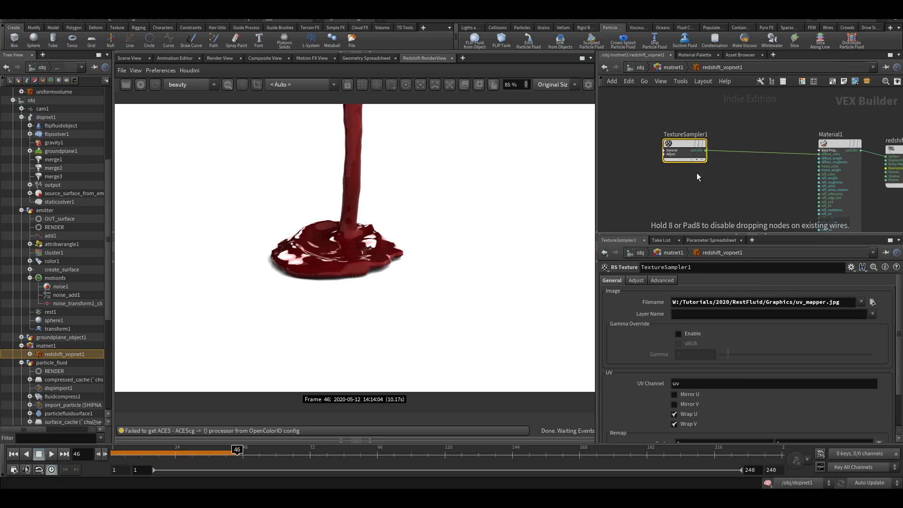
pyautogui.click(752, 152)
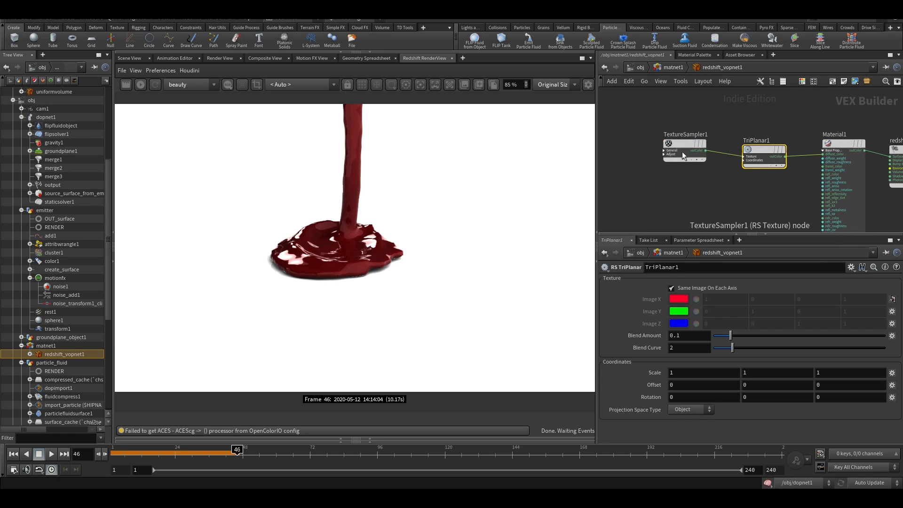
pyautogui.moveTo(668, 151); pyautogui.dragTo(654, 150)
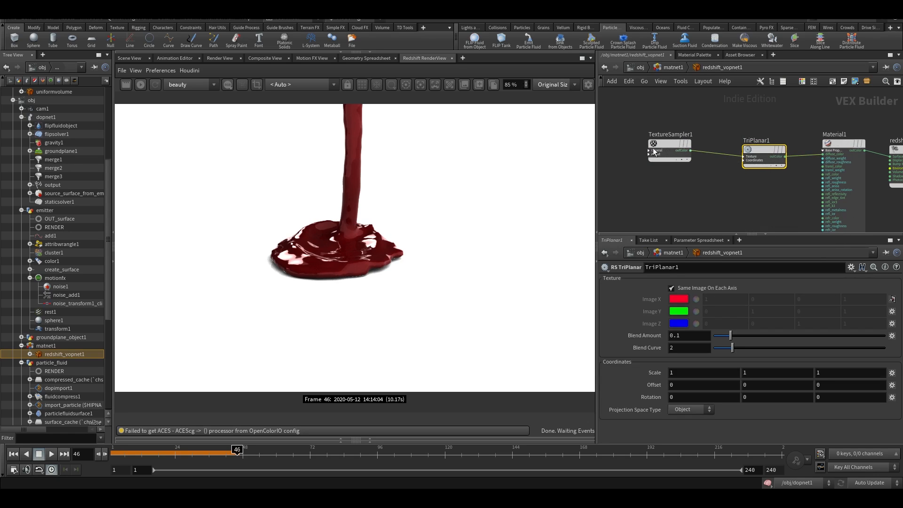
pyautogui.click(150, 89)
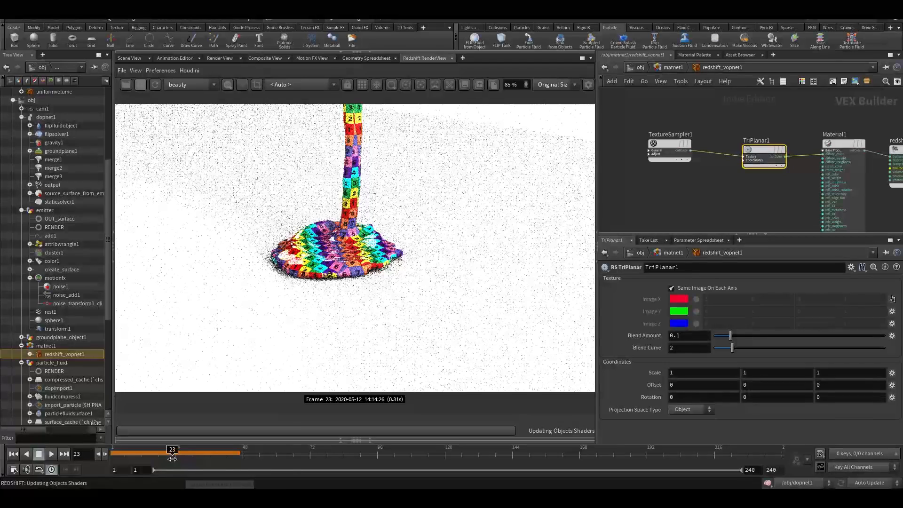
# - Enable IPR Live SOP Level Updates on the TUTORIAL ROP, restart the IPR, and scrub the timeline to frame 32
pyautogui.click(641, 67)
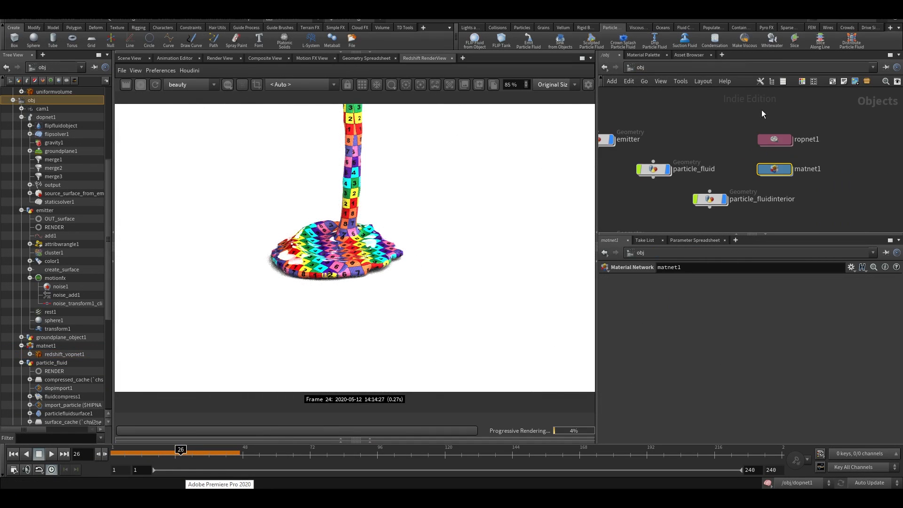
pyautogui.doubleClick(778, 144)
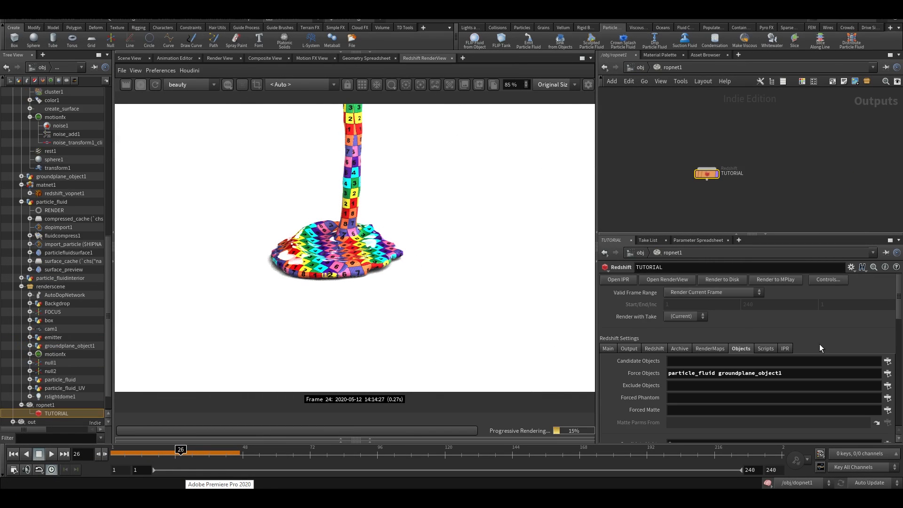
pyautogui.click(785, 348)
pyautogui.scroll(-3, 701, 388)
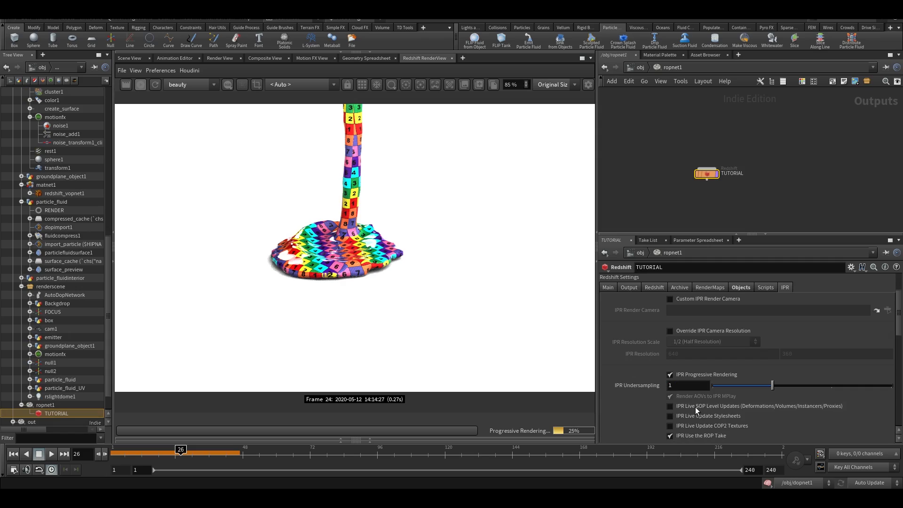
pyautogui.click(695, 407)
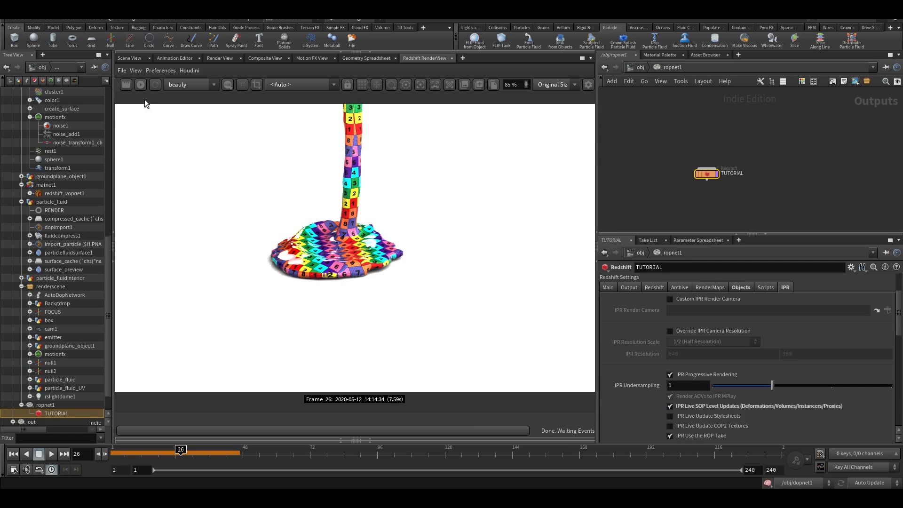
pyautogui.click(143, 86)
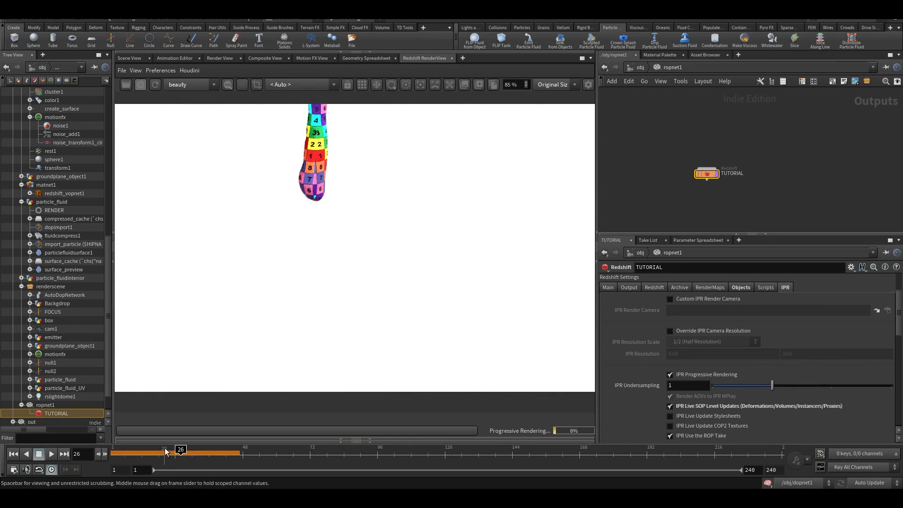
pyautogui.moveTo(177, 456); pyautogui.dragTo(189, 456)
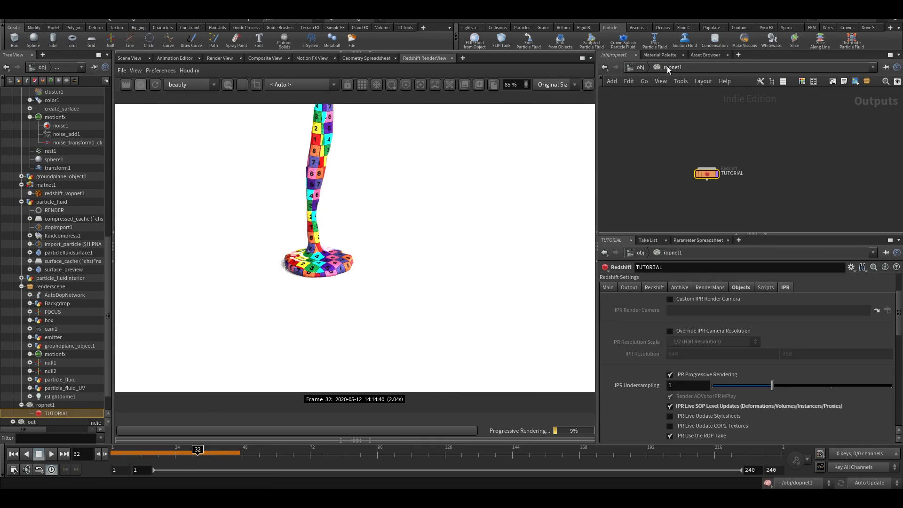
# - Set TriPlanar1's Projection Space Type to Reference in redshift_vopnet1 and scrub the timeline to frame 44
pyautogui.click(635, 66)
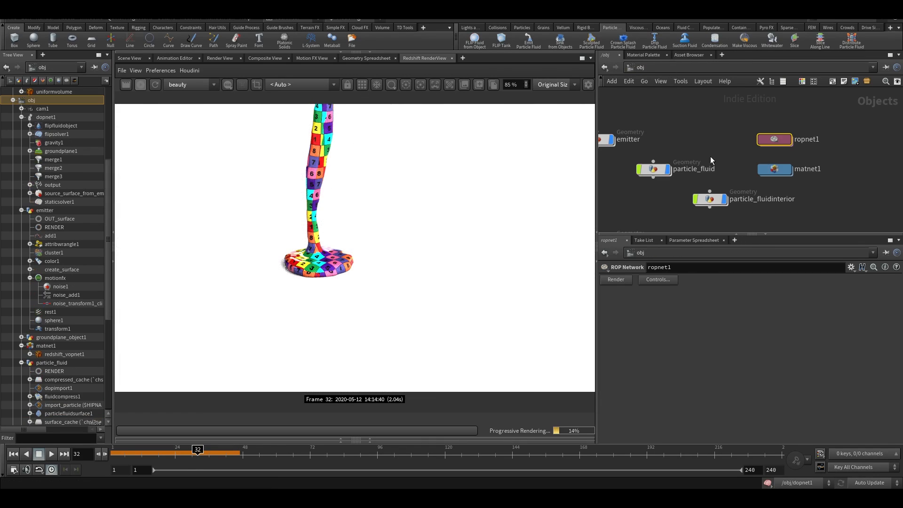
pyautogui.doubleClick(777, 170)
pyautogui.doubleClick(739, 149)
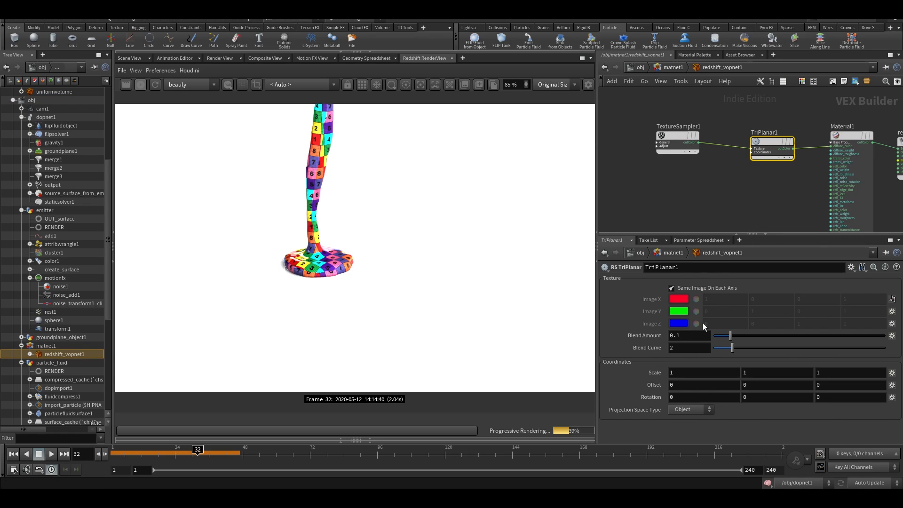
pyautogui.click(684, 411)
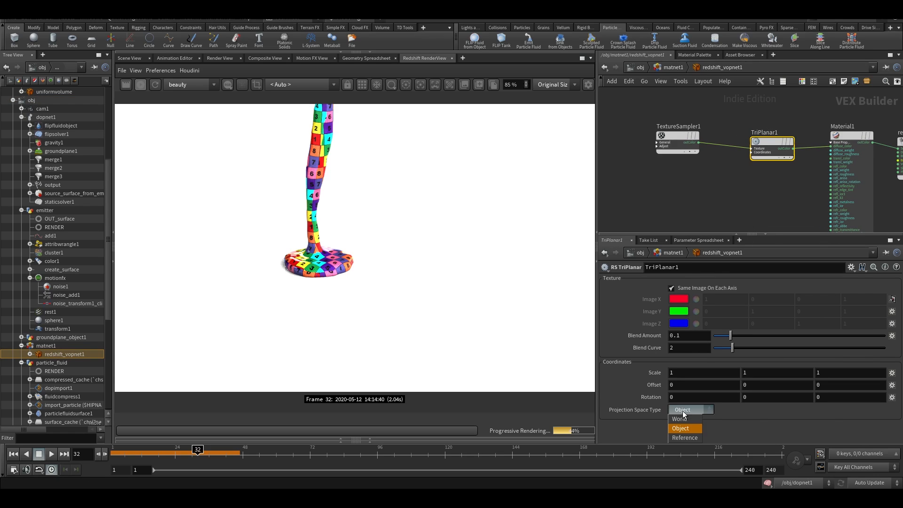
pyautogui.click(685, 438)
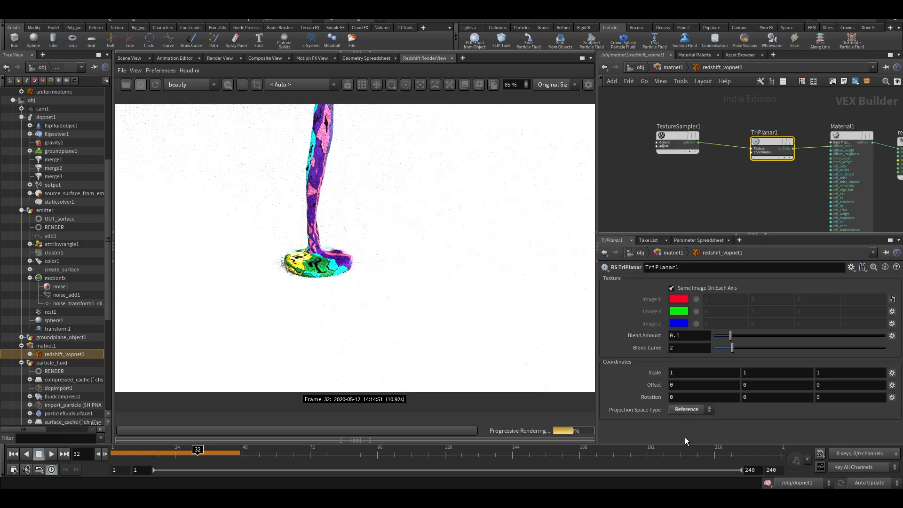
pyautogui.click(215, 459)
pyautogui.click(231, 454)
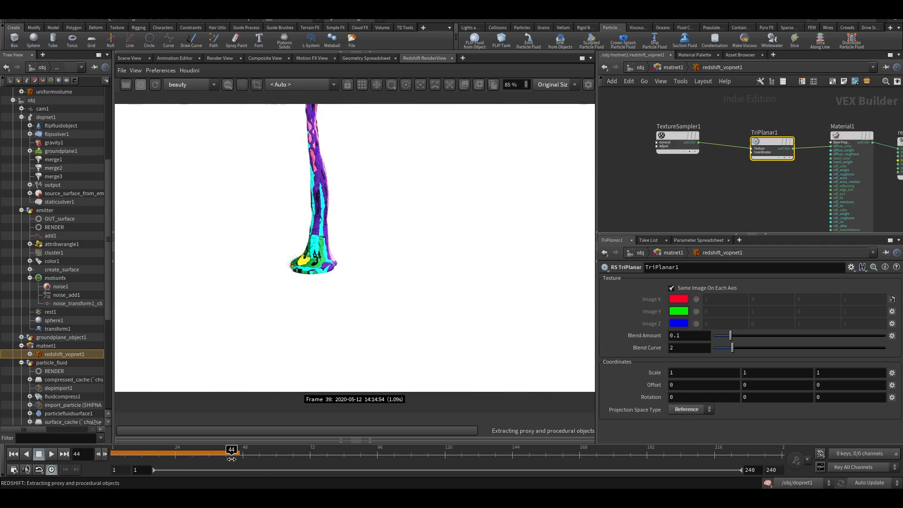
# - Advance the timeline through to frame 75 and examine how the triplanar texture follows the fluid in the IPR render
pyautogui.click(239, 454)
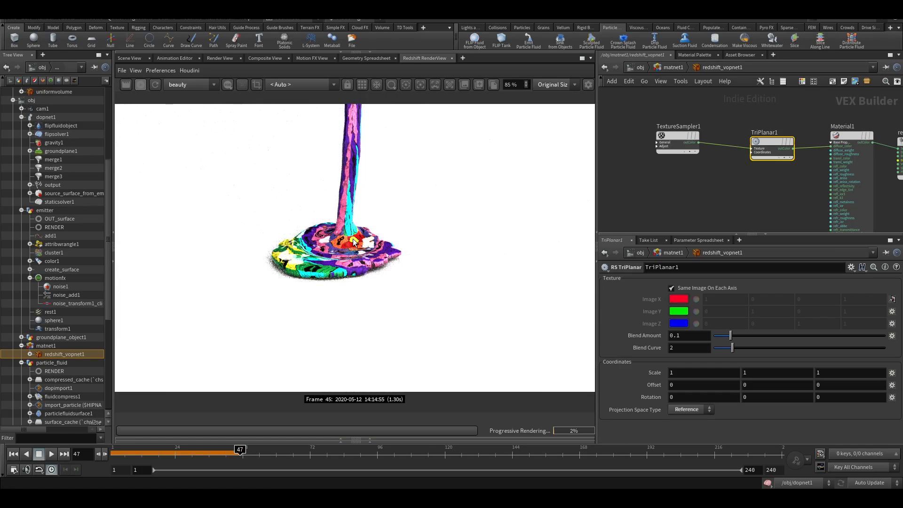
pyautogui.scroll(2, 345, 241)
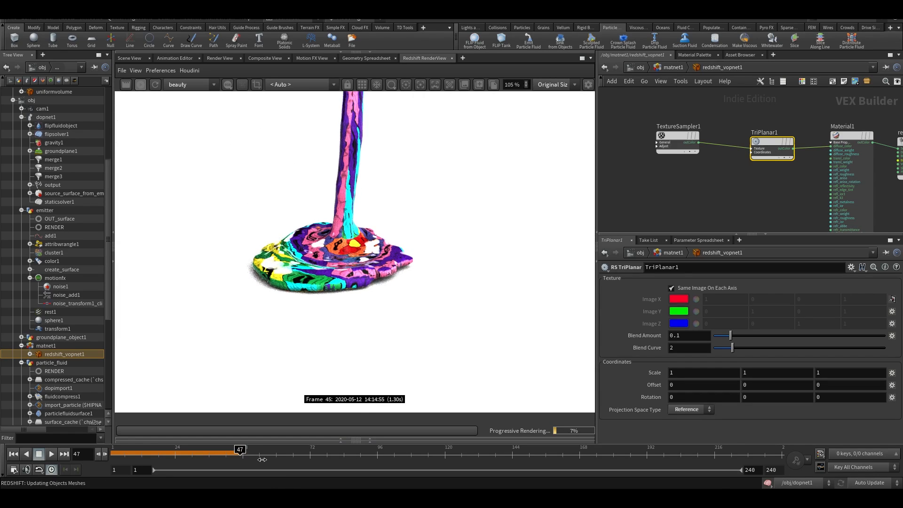
pyautogui.click(259, 458)
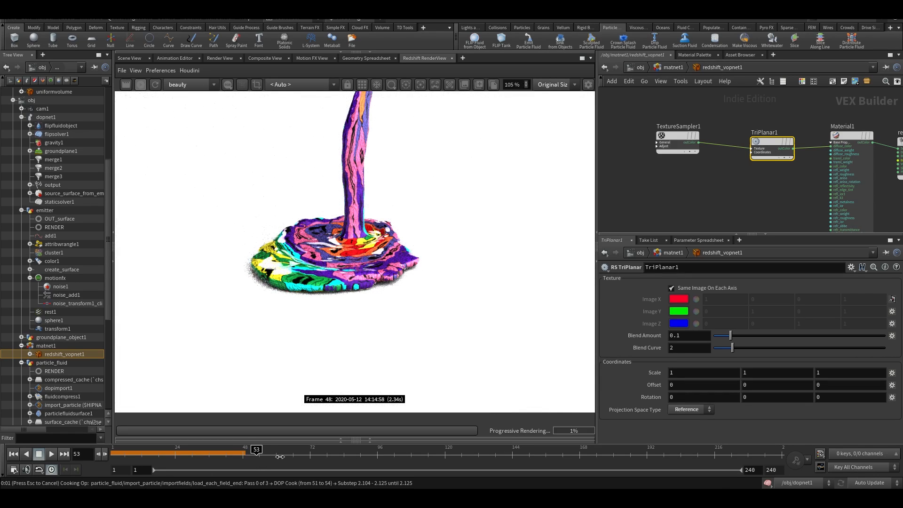
pyautogui.click(286, 453)
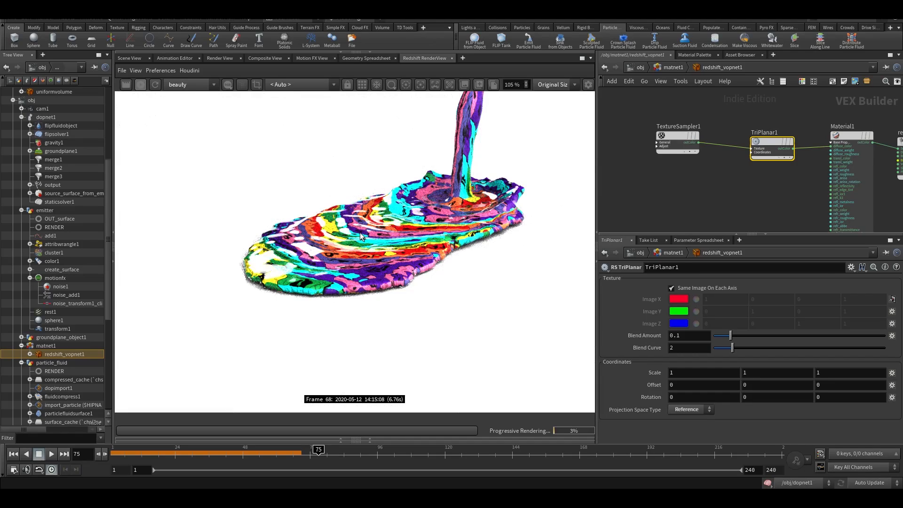
pyautogui.scroll(3, 426, 212)
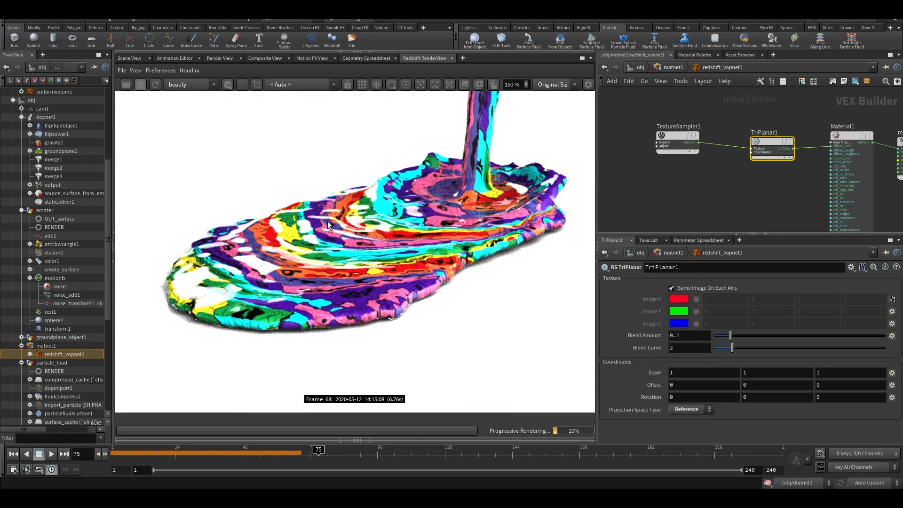
pyautogui.scroll(-3, 372, 250)
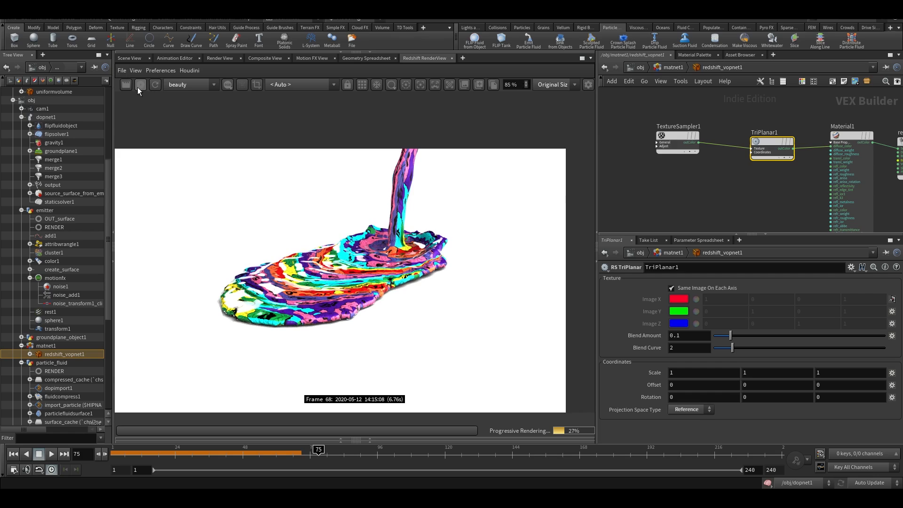
# - Return to the scene view and open the particle_fluid geometry network from the object level
pyautogui.click(127, 59)
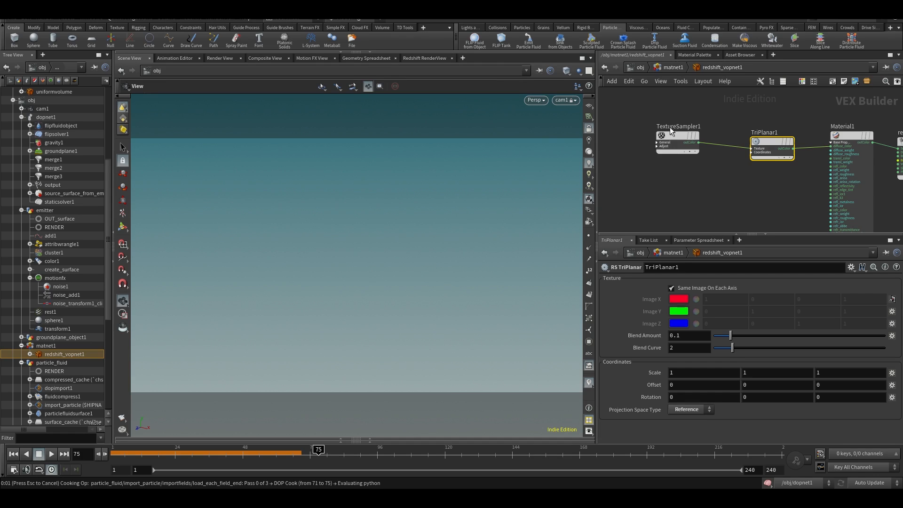
pyautogui.click(665, 66)
pyautogui.click(667, 67)
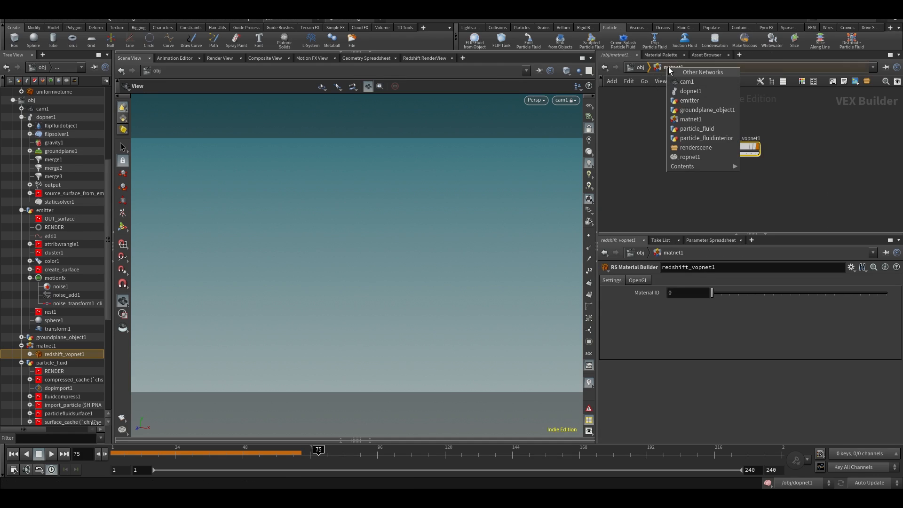
pyautogui.click(643, 66)
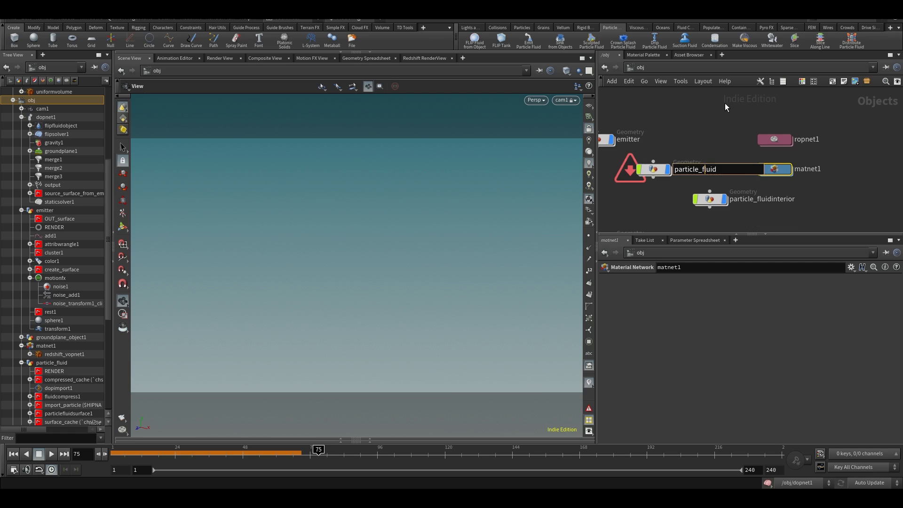
pyautogui.moveTo(688, 148); pyautogui.dragTo(721, 154, button='middle')
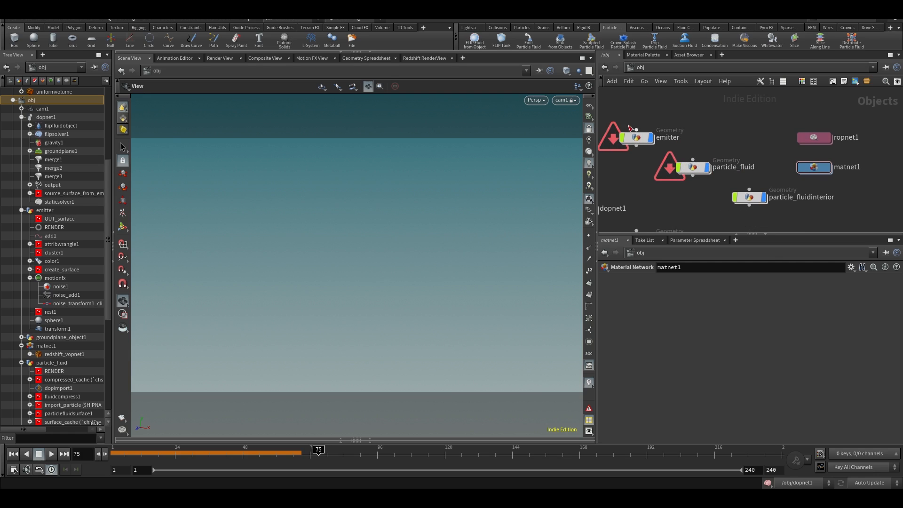
pyautogui.doubleClick(692, 168)
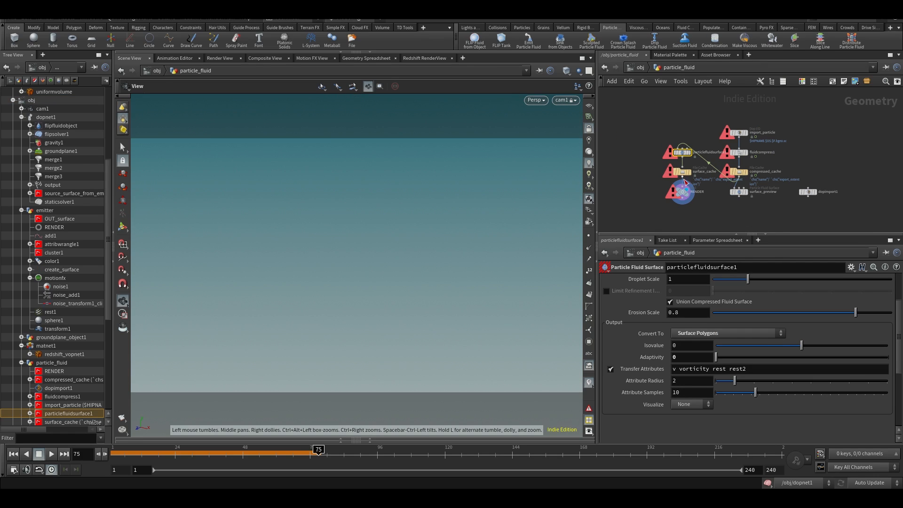
# - Insert an Attribute Wrangle node between particlefluidsurface1 and surface_cache
pyautogui.scroll(3, 688, 157)
pyautogui.press('Tab')
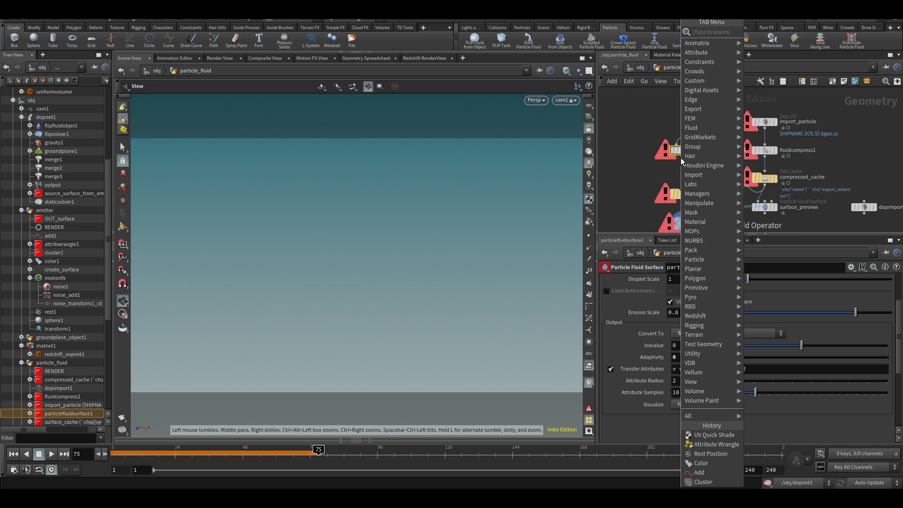
pyautogui.moveTo(692, 162)
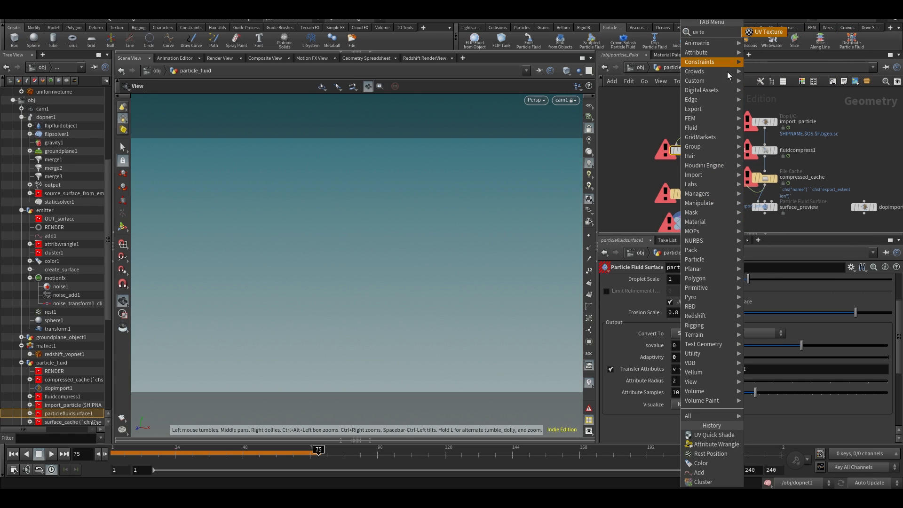
pyautogui.click(650, 161)
pyautogui.press('Tab')
pyautogui.moveTo(698, 62)
pyautogui.click(742, 33)
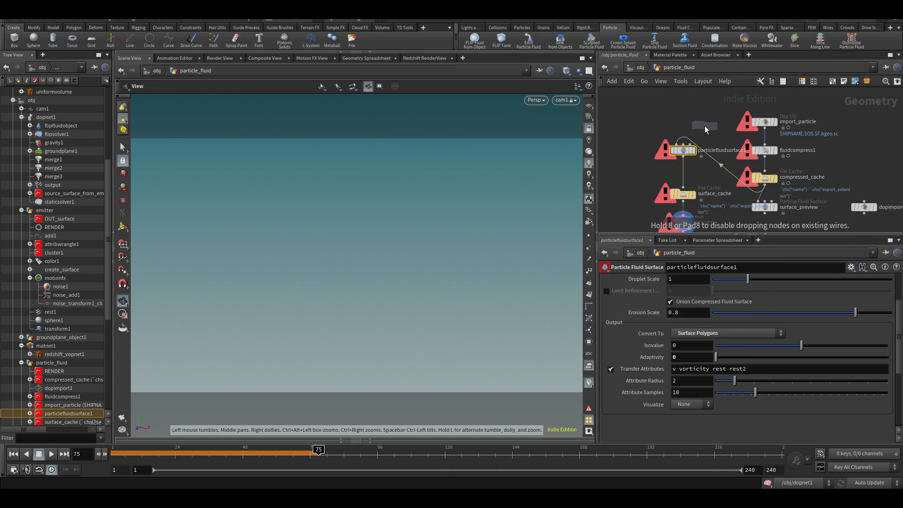
pyautogui.scroll(2, 693, 153)
pyautogui.click(677, 182)
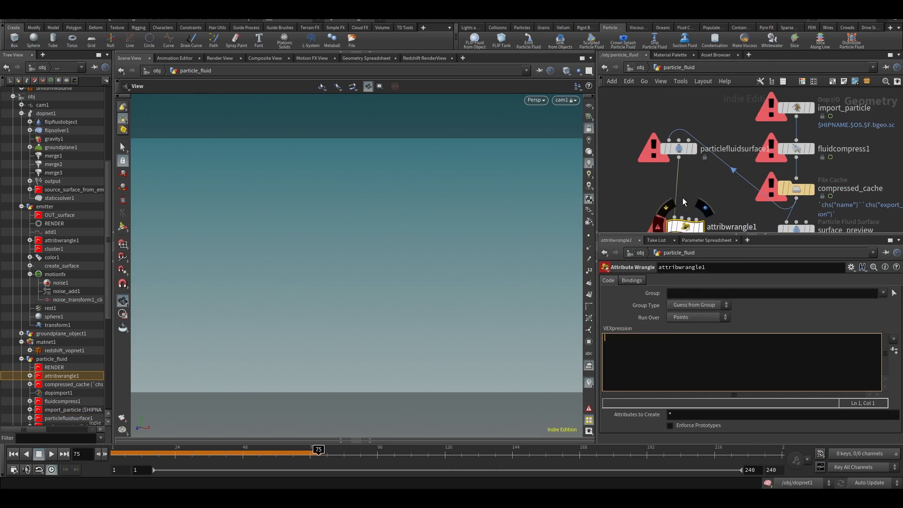
pyautogui.moveTo(631, 214); pyautogui.dragTo(631, 170, button='middle')
pyautogui.click(673, 365)
pyautogui.write('v@')
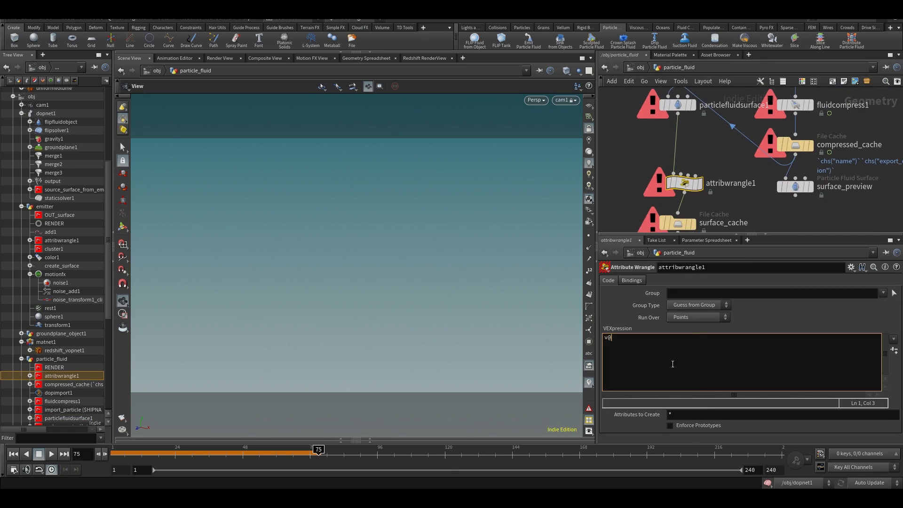
pyautogui.write('uv = @rest;')
pyautogui.click(640, 166)
pyautogui.scroll(-3, 639, 167)
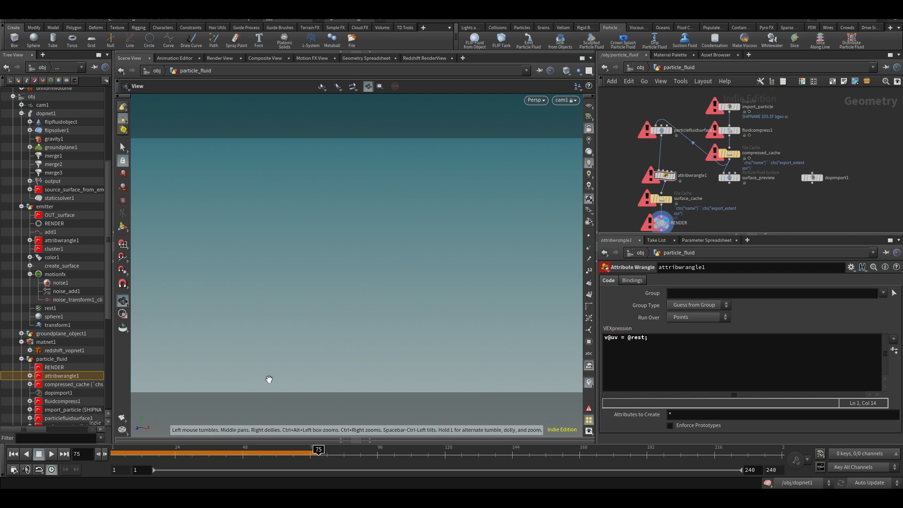
pyautogui.click(271, 455)
pyautogui.moveTo(271, 454); pyautogui.dragTo(287, 454)
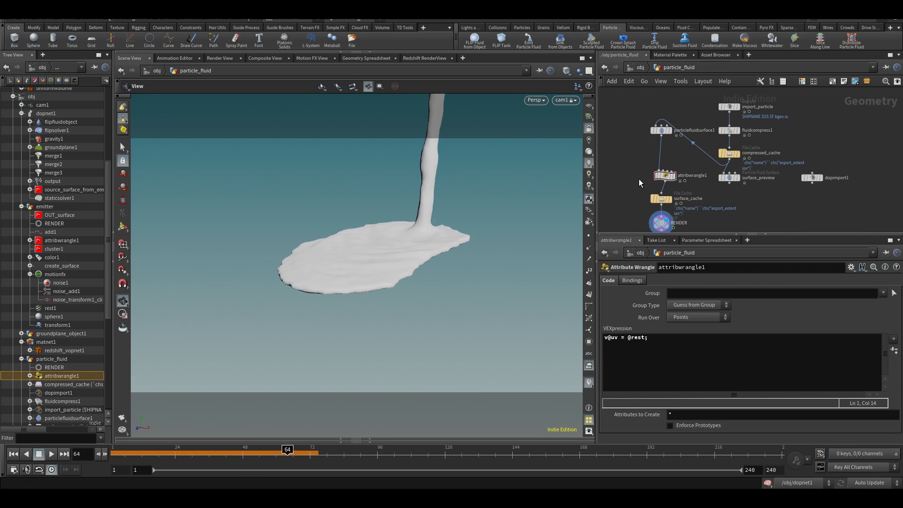
# - Open the redshift_vopnet1 material network in matnet1 and delete TriPlanar1 so TextureSampler1 feeds Material1's diffuse color directly
pyautogui.press('u')
pyautogui.doubleClick(813, 168)
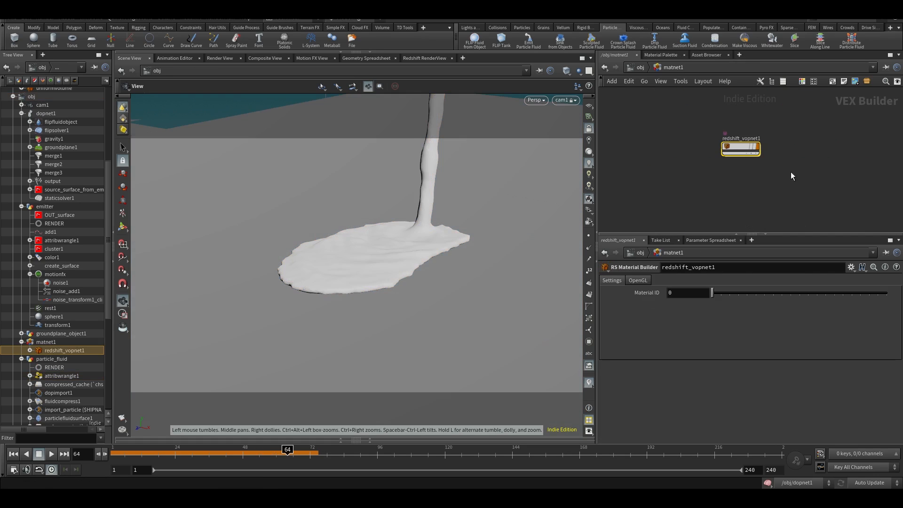
pyautogui.doubleClick(740, 147)
pyautogui.press('Delete')
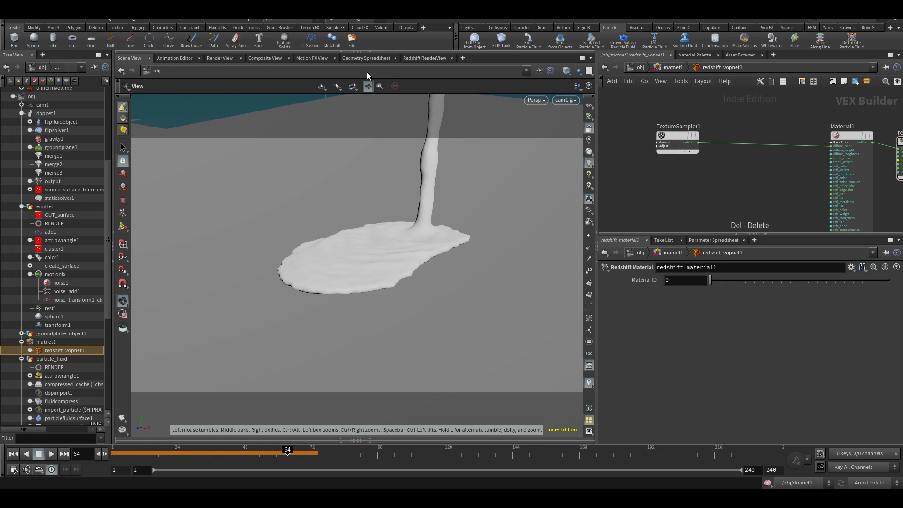
# - Start the IPR in the Redshift RenderView and examine the texture mapped through the rest-based UVs on the fluid
pyautogui.click(425, 58)
pyautogui.click(140, 84)
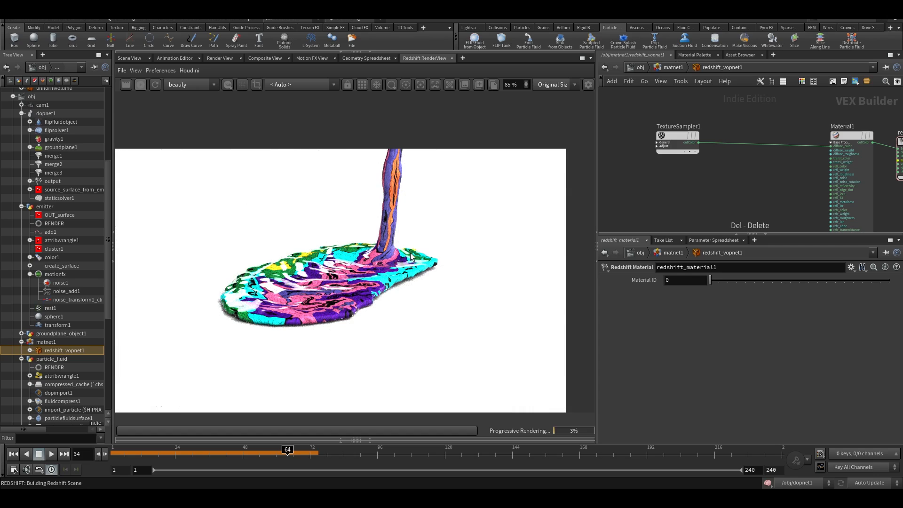
pyautogui.scroll(3, 326, 292)
pyautogui.moveTo(353, 243); pyautogui.dragTo(354, 279, button='middle')
pyautogui.scroll(-2, 376, 281)
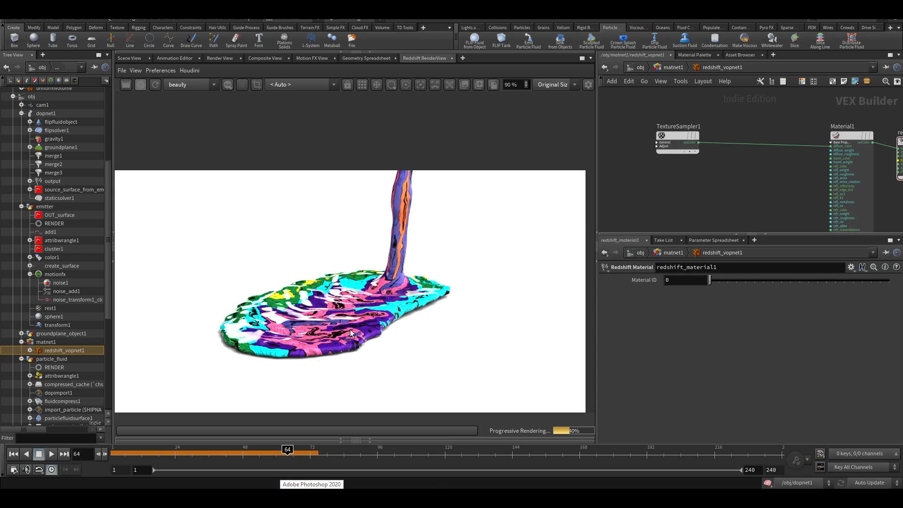
pyautogui.scroll(6, 323, 330)
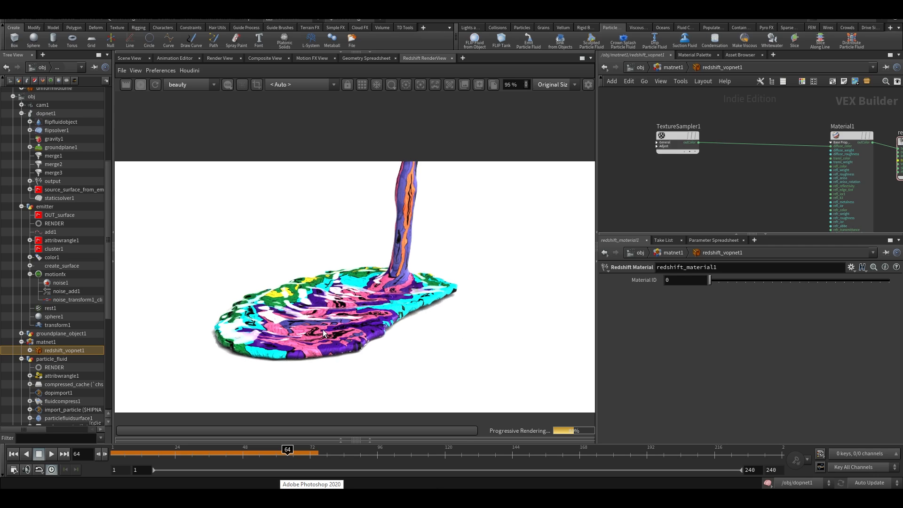
pyautogui.scroll(-6, 322, 330)
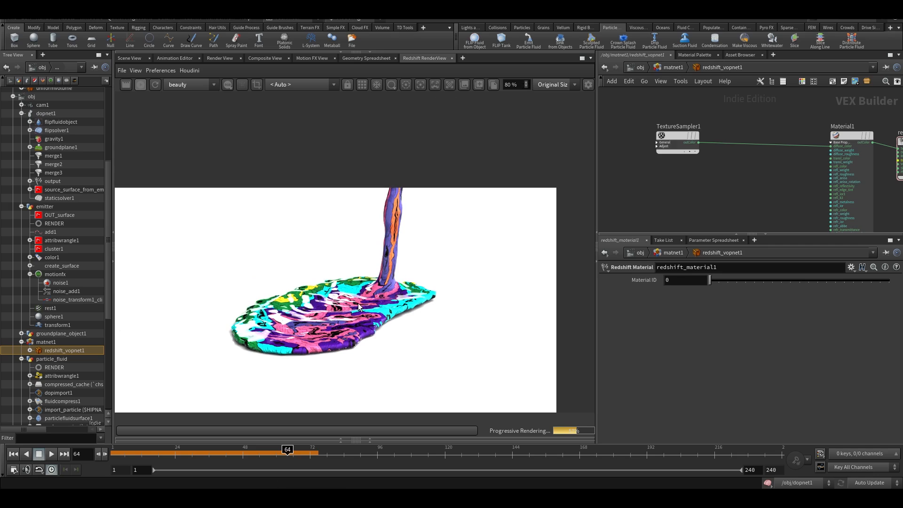
# - Return to the scene view and scrub the timeline to frame 73
pyautogui.click(129, 58)
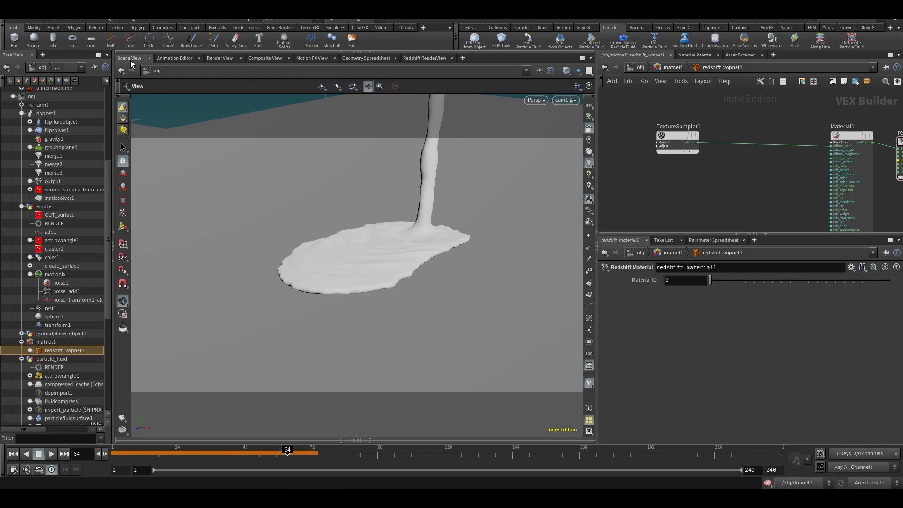
pyautogui.moveTo(274, 454); pyautogui.dragTo(313, 453)
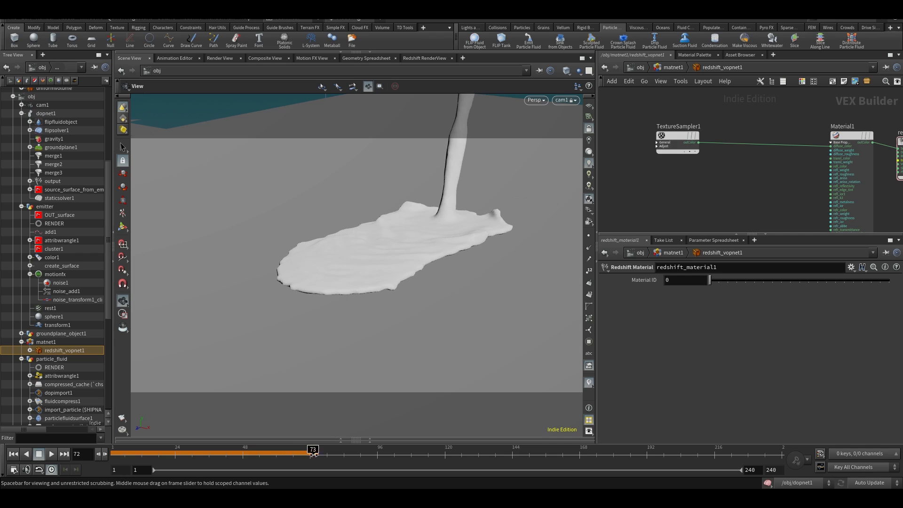
pyautogui.moveTo(719, 182); pyautogui.dragTo(702, 202, button='middle')
# - Switch to the browser and skim the YouTube video "Houdini Tutorial - Seamless UV on FLIP (FREE EXTENDED VERSION)" up to 16:51
pyautogui.hotkey('alt', 'Tab')
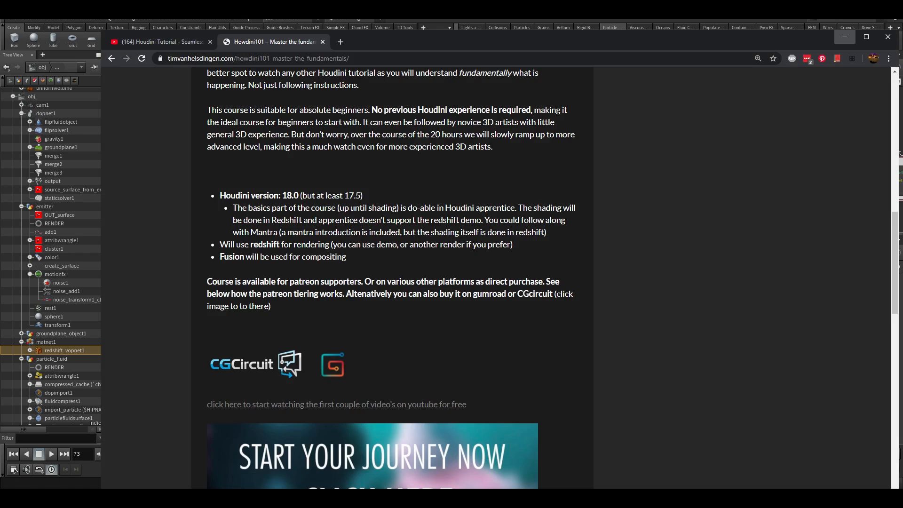
pyautogui.click(174, 42)
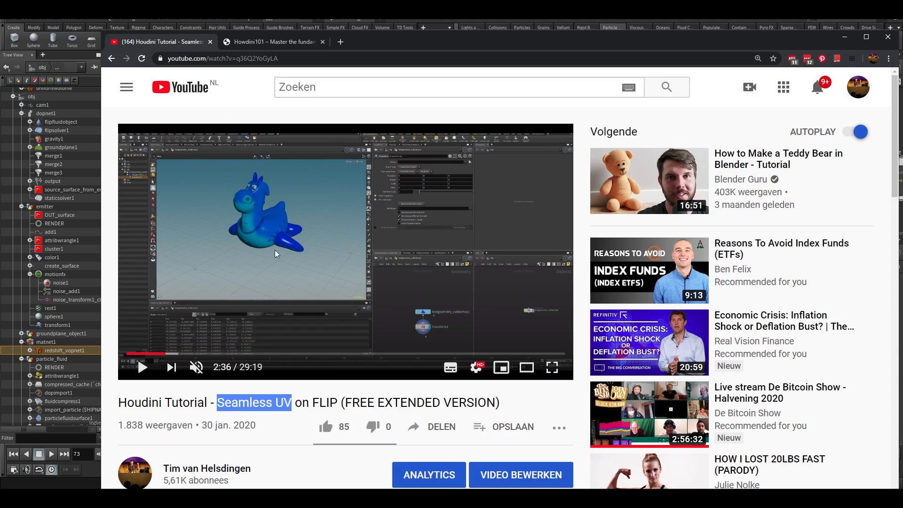
pyautogui.click(211, 354)
pyautogui.moveTo(210, 353); pyautogui.dragTo(211, 353)
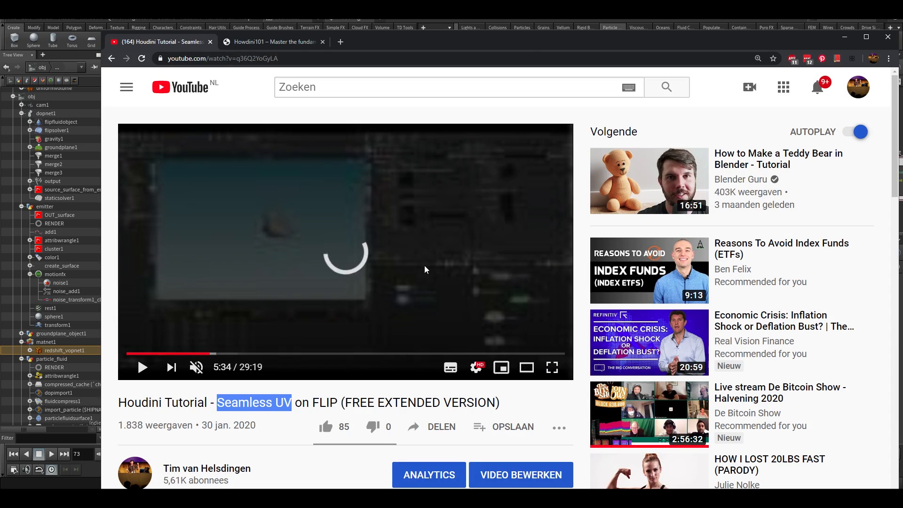
pyautogui.click(269, 353)
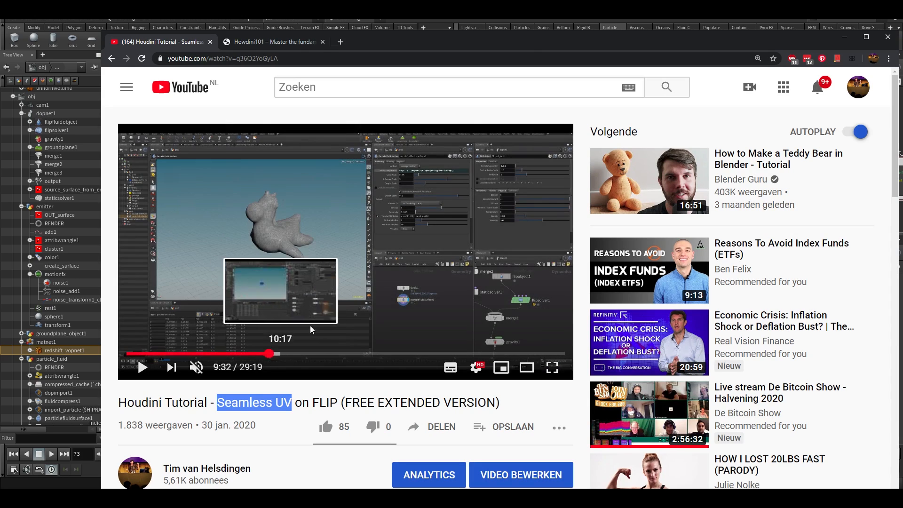
pyautogui.click(299, 354)
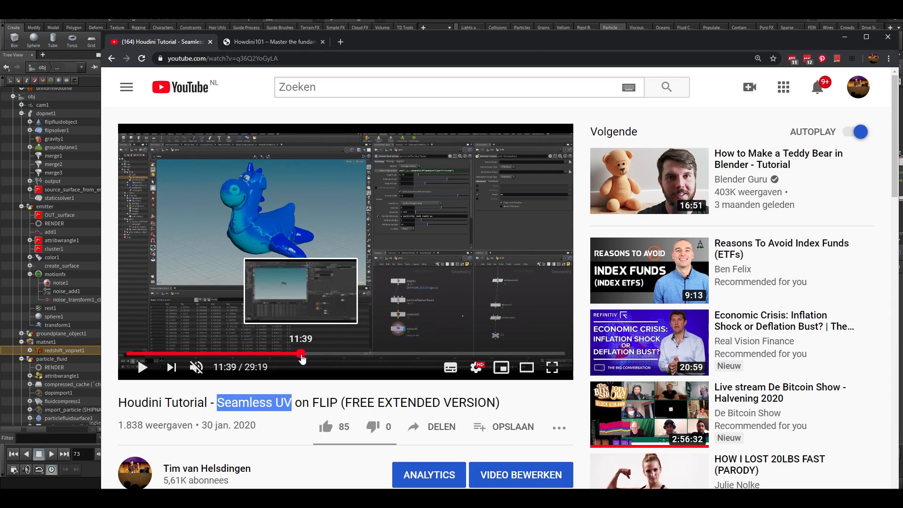
pyautogui.click(343, 355)
pyautogui.click(346, 353)
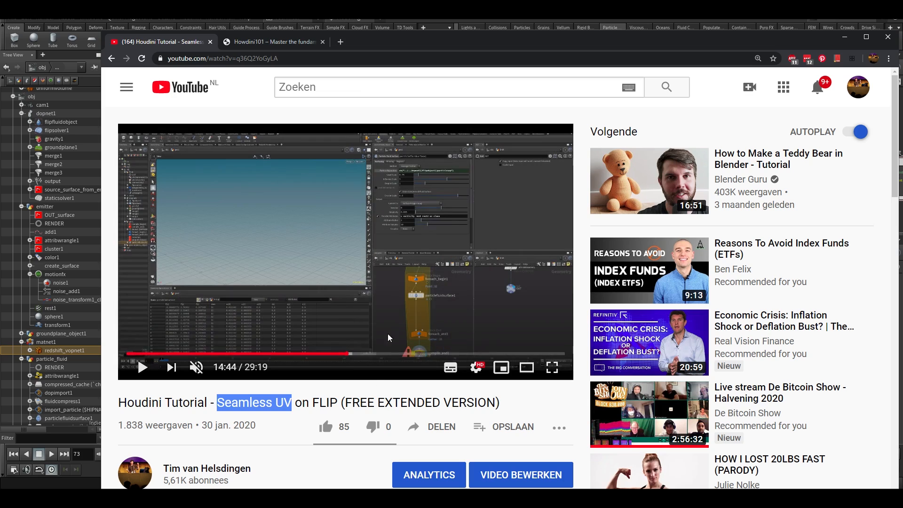
pyautogui.click(380, 354)
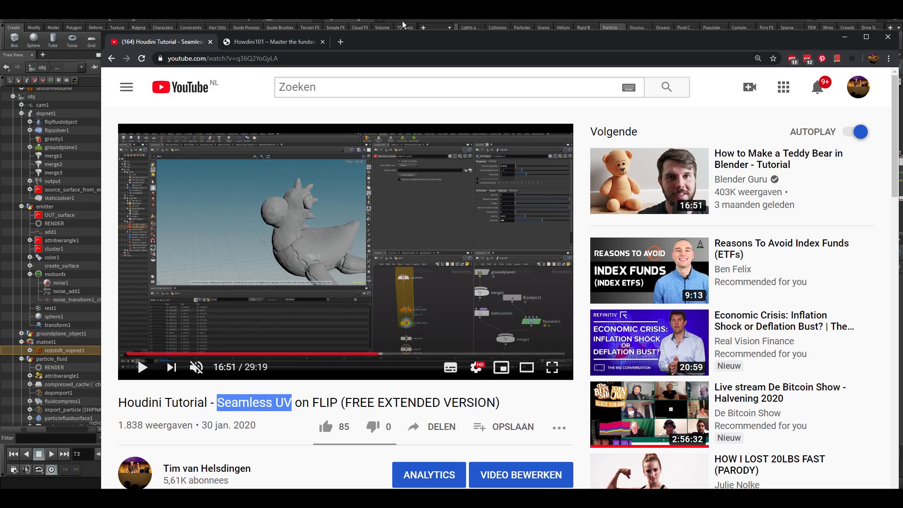
# - Switch back to Houdini, show TextureSampler1's parameters, and look at the fluid surface from another angle
pyautogui.click(428, 19)
pyautogui.moveTo(378, 251); pyautogui.dragTo(415, 250)
pyautogui.click(661, 159)
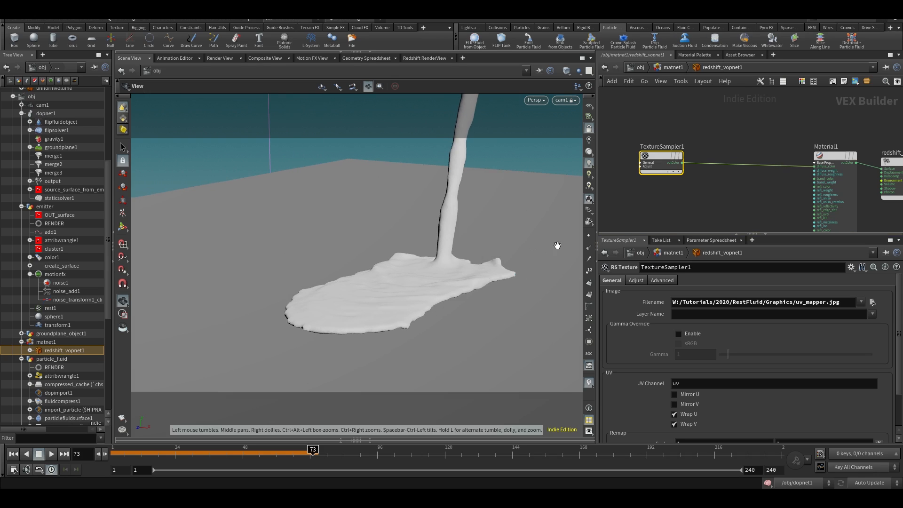
pyautogui.moveTo(300, 349); pyautogui.dragTo(355, 311)
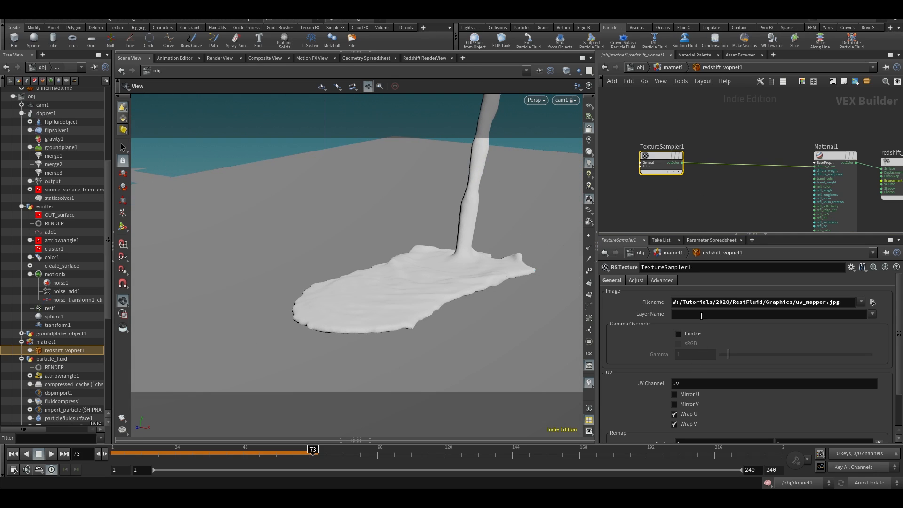
# - Insert an RS TriPlanar node between TextureSampler1 and the diffuse color input of Material1
pyautogui.press('Tab')
pyautogui.write('tr')
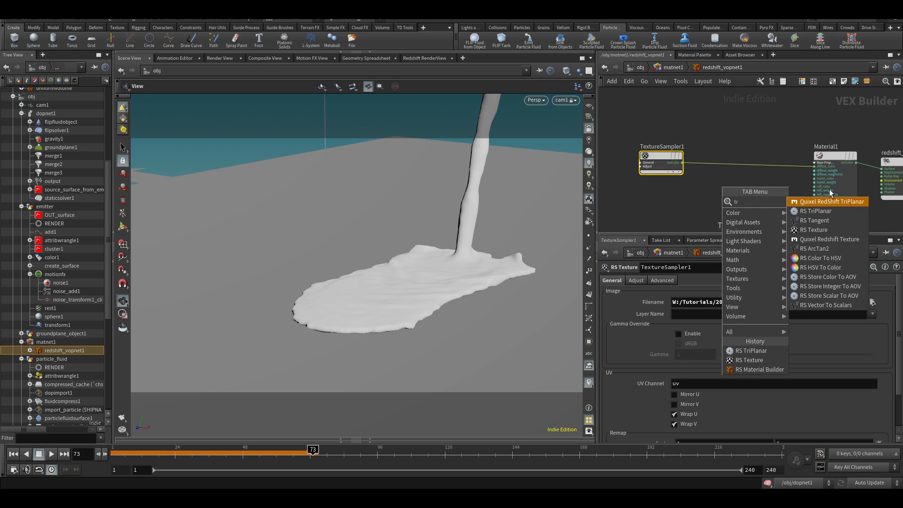
pyautogui.click(816, 211)
pyautogui.click(743, 162)
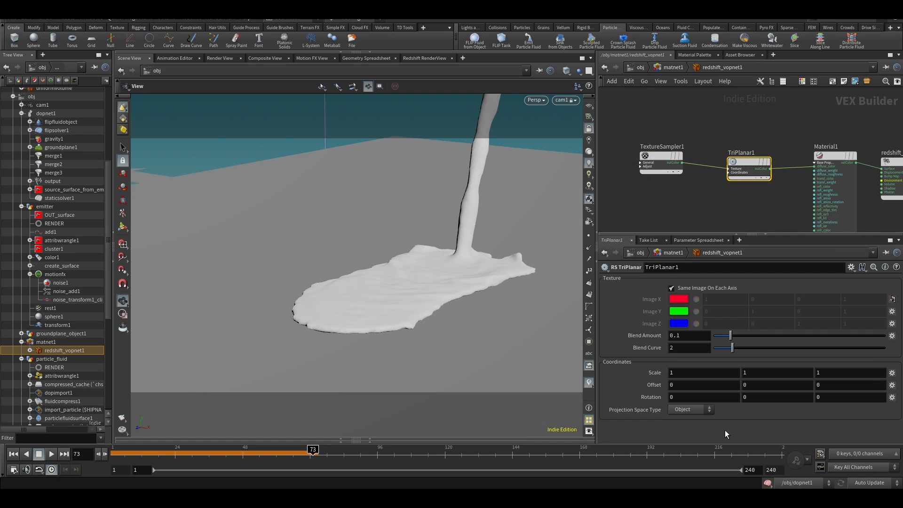
# - Set the TriPlanar's projection space type to Reference and save the scene
pyautogui.click(691, 410)
pyautogui.click(685, 438)
pyautogui.scroll(-3, 706, 197)
pyautogui.hotkey('ctrl', 's')
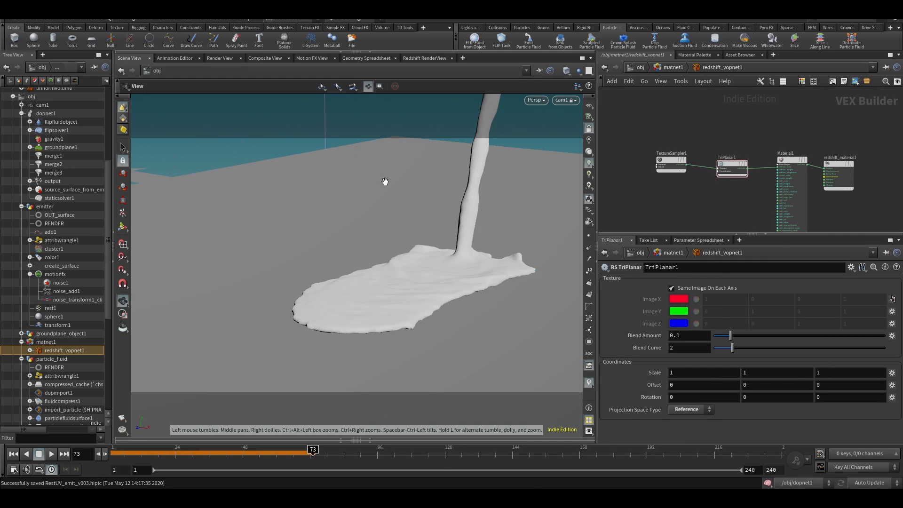
# - Go up to the object level, enter the renderscene subnetwork, and set the update mode to Manual
pyautogui.click(661, 71)
pyautogui.click(643, 71)
pyautogui.moveTo(766, 140); pyautogui.dragTo(781, 141, button='middle')
pyautogui.scroll(-3, 743, 143)
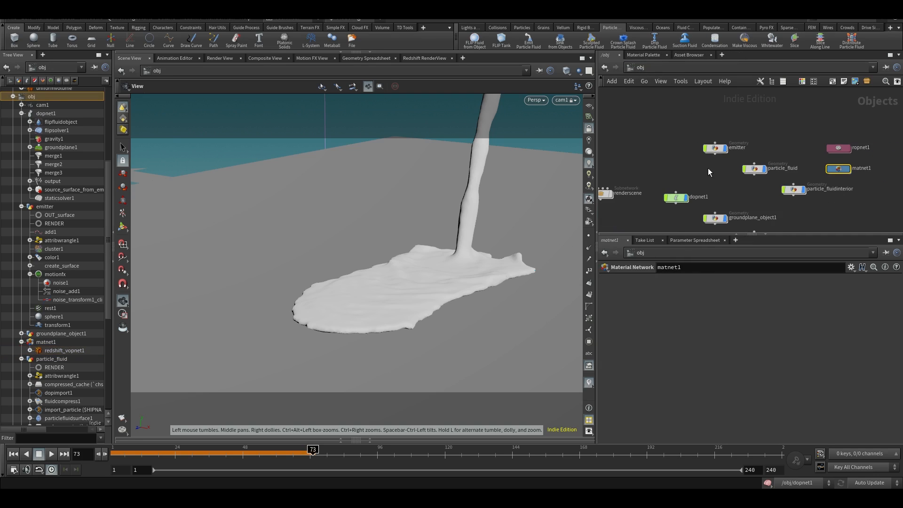
pyautogui.moveTo(666, 166); pyautogui.dragTo(717, 163, button='middle')
pyautogui.doubleClick(654, 190)
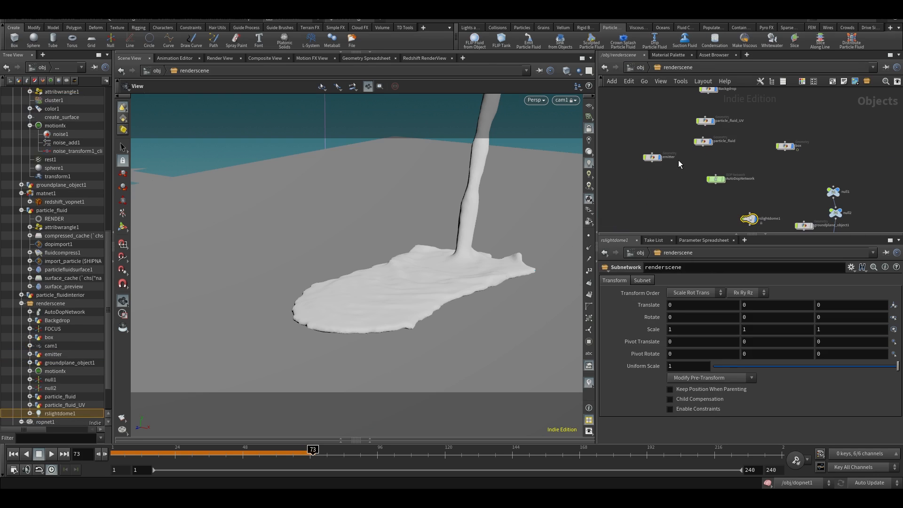
pyautogui.scroll(3, 678, 160)
pyautogui.click(870, 483)
pyautogui.click(863, 476)
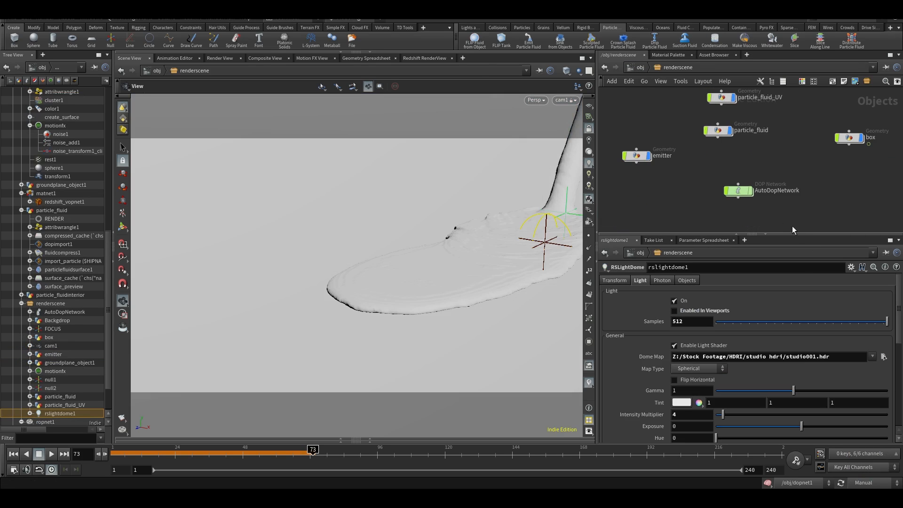
# - Examine the node network inside renderscene's particle_fluid object, including attribwrangle_only_unconnected, and return to the object level
pyautogui.moveTo(708, 164); pyautogui.dragTo(711, 195, button='middle')
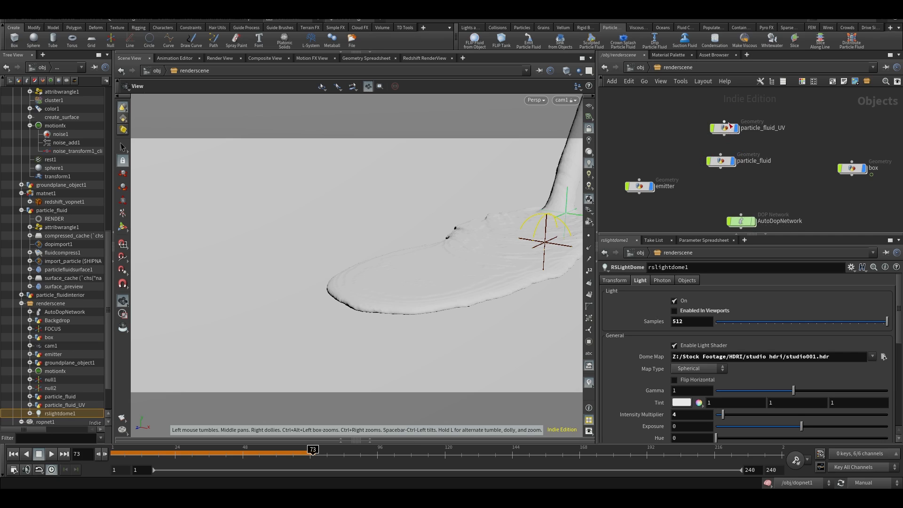
pyautogui.doubleClick(727, 159)
pyautogui.scroll(4, 757, 167)
pyautogui.moveTo(685, 130); pyautogui.dragTo(748, 165)
pyautogui.scroll(-3, 636, 159)
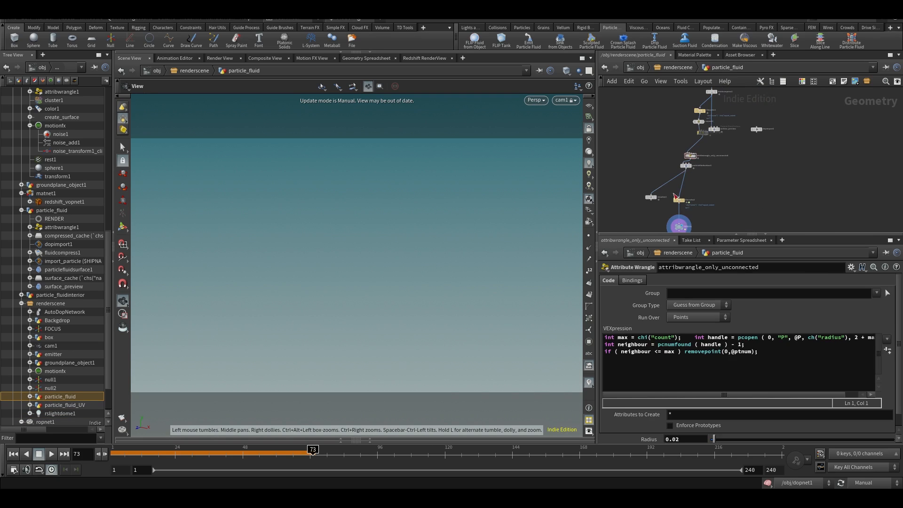
pyautogui.press('u')
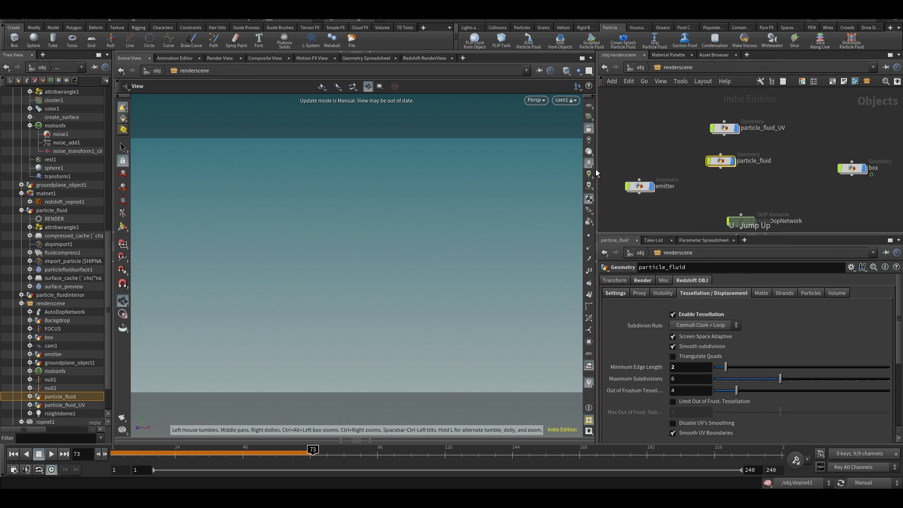
pyautogui.click(684, 126)
pyautogui.press('u')
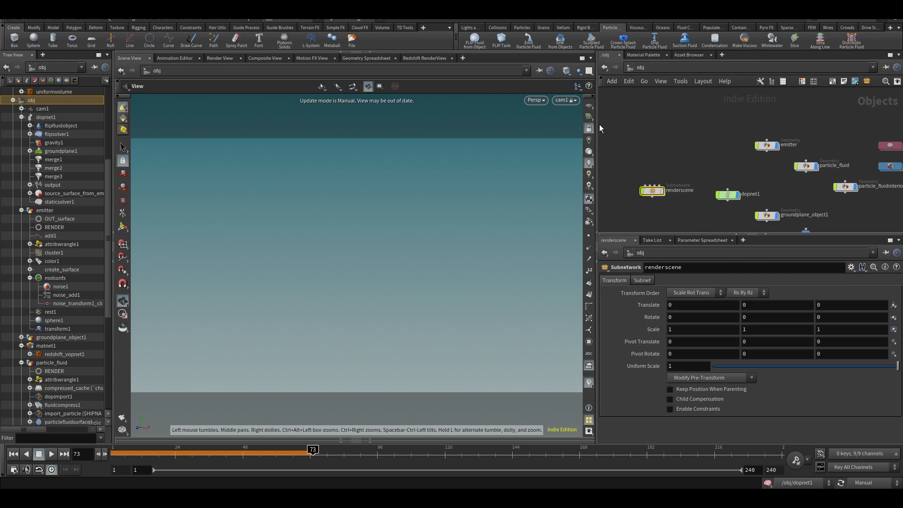
pyautogui.click(657, 124)
pyautogui.scroll(-3, 720, 163)
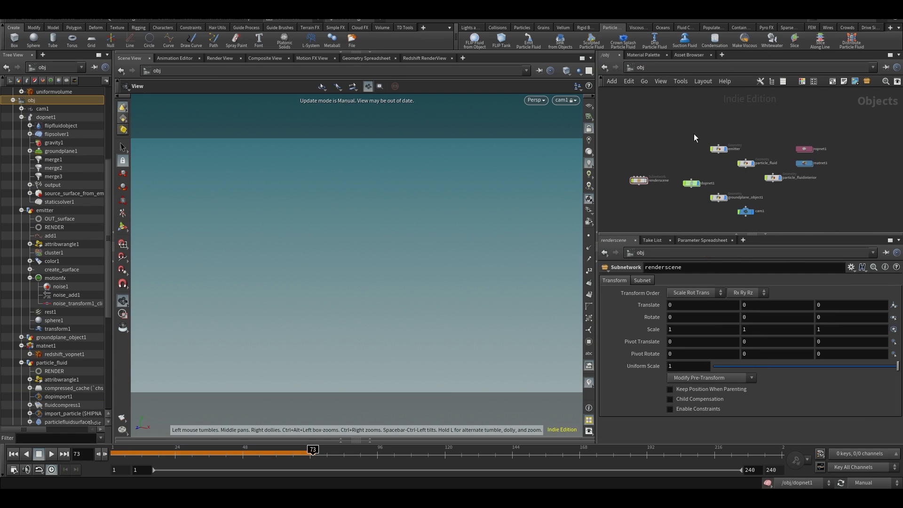